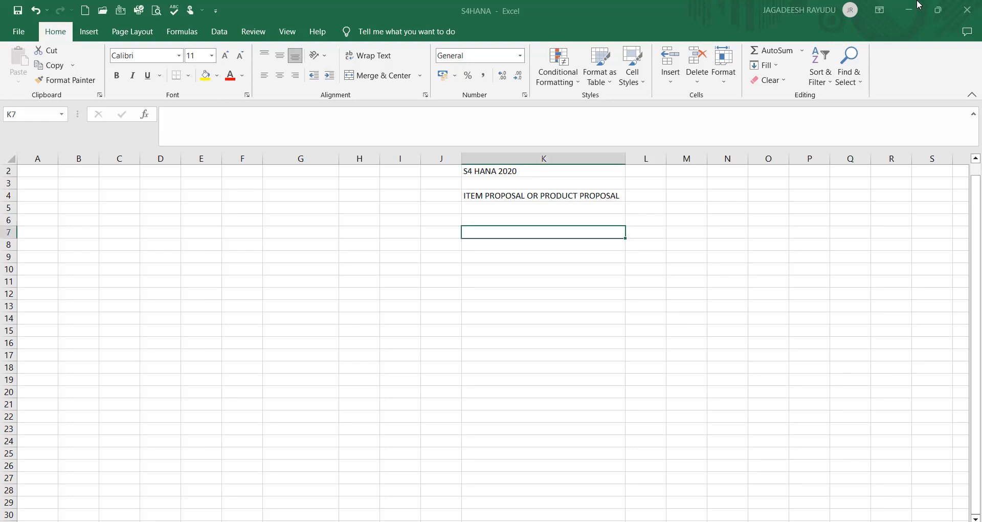
{"action": "left_click", "coordinate": [517, 218]}
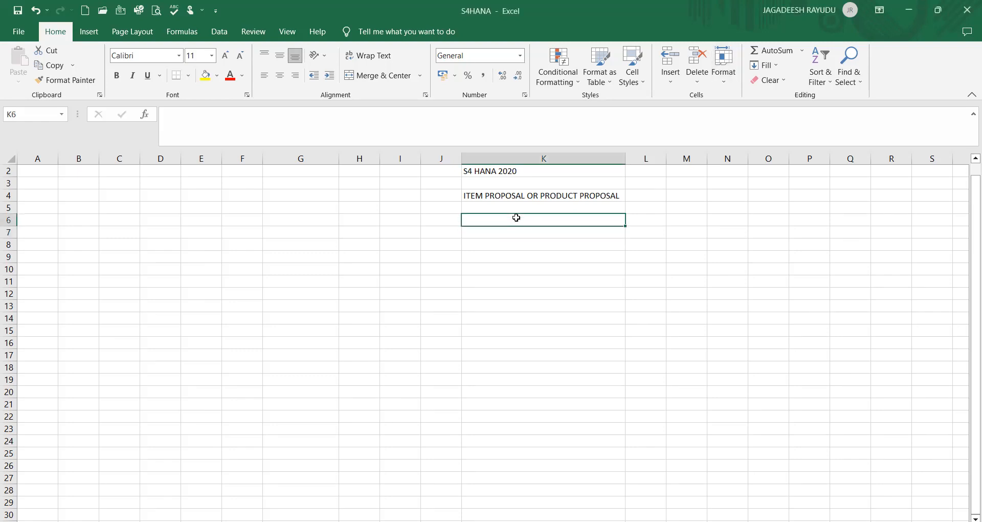
{"action": "left_click", "coordinate": [529, 195]}
{"action": "left_click", "coordinate": [429, 207]}
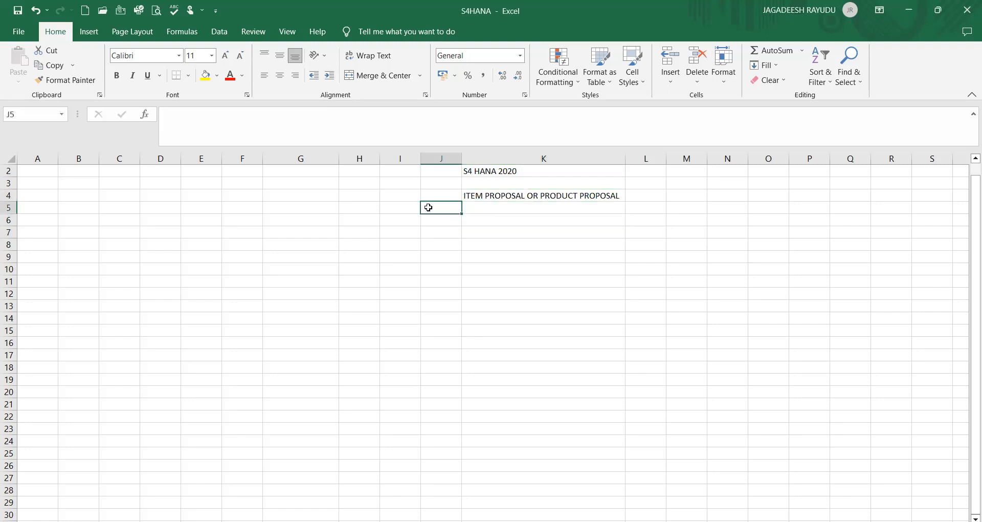
{"action": "left_click", "coordinate": [519, 229]}
{"action": "left_click", "coordinate": [524, 198]}
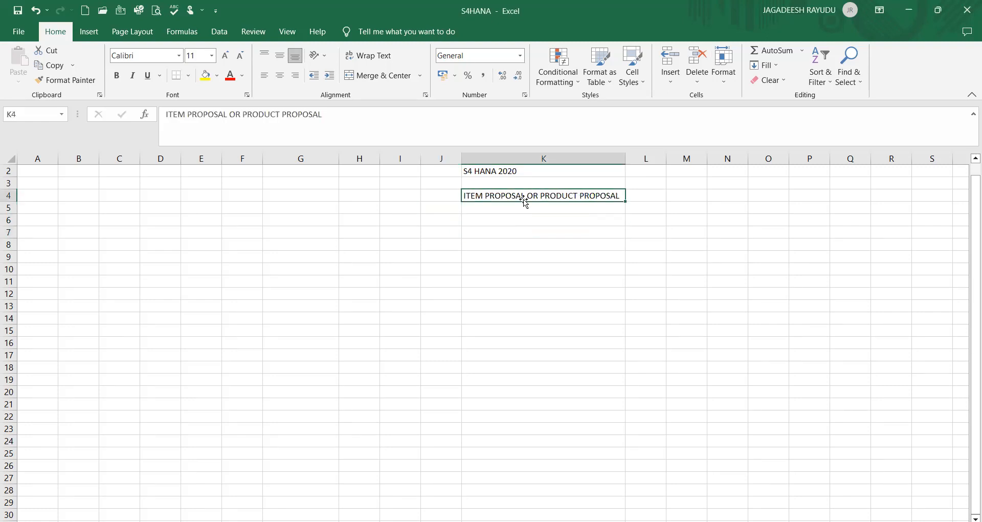
{"action": "left_click", "coordinate": [393, 231]}
{"action": "left_click", "coordinate": [509, 243]}
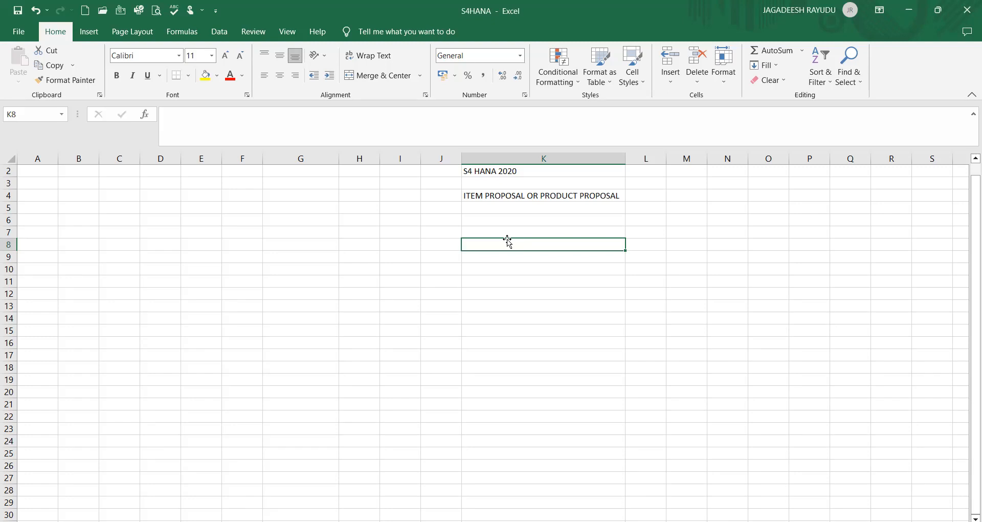
{"action": "left_click", "coordinate": [406, 229]}
{"action": "left_click", "coordinate": [466, 233]}
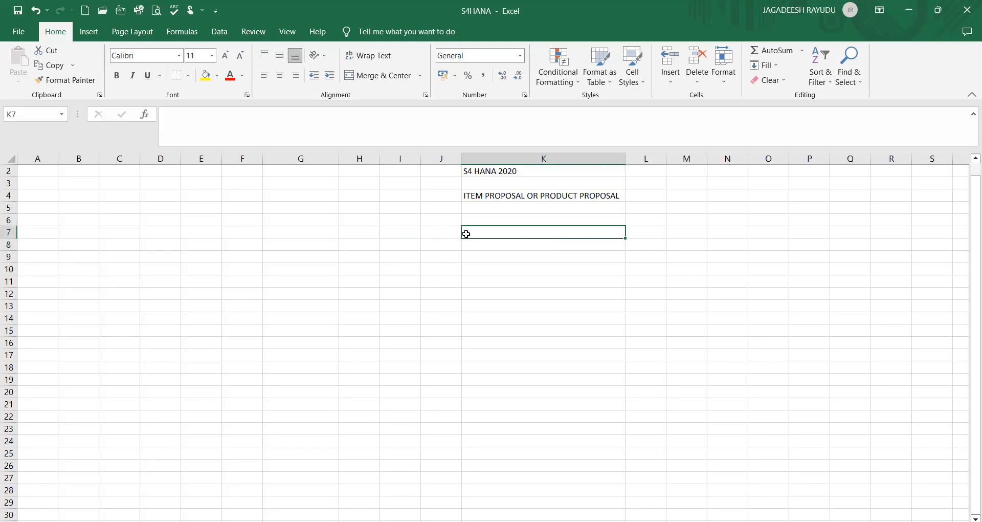
{"action": "left_click", "coordinate": [424, 231]}
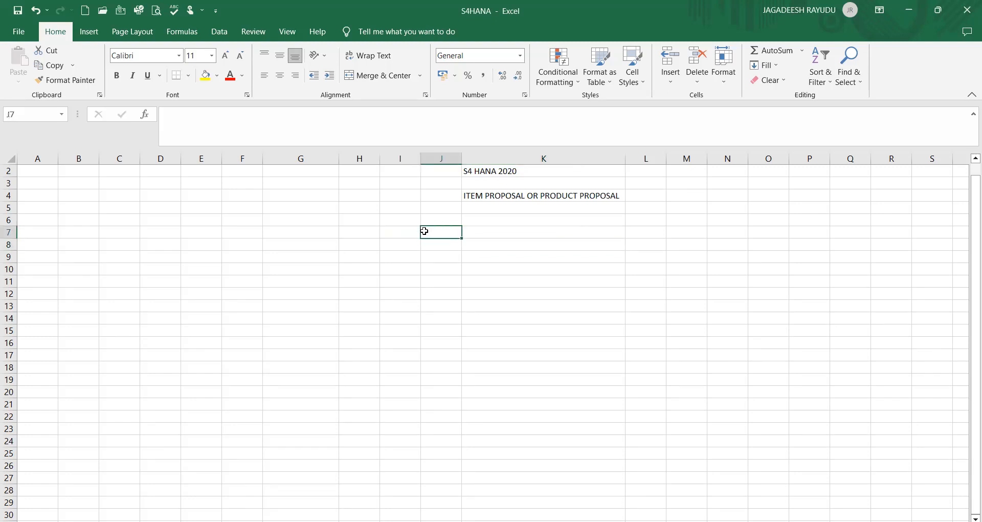
{"action": "left_click", "coordinate": [486, 197]}
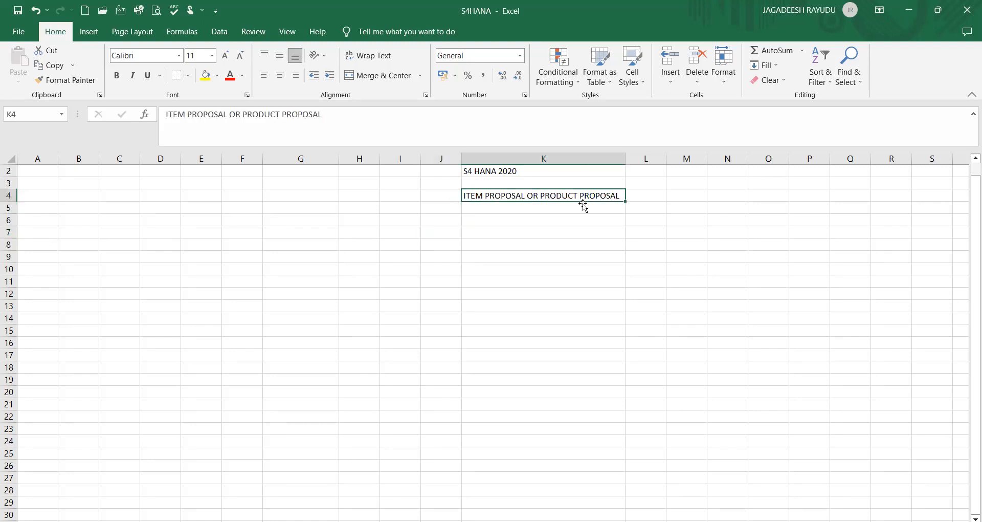
{"action": "left_click", "coordinate": [546, 237]}
{"action": "left_click", "coordinate": [531, 195]}
{"action": "left_click", "coordinate": [419, 204]}
{"action": "left_click", "coordinate": [494, 173]}
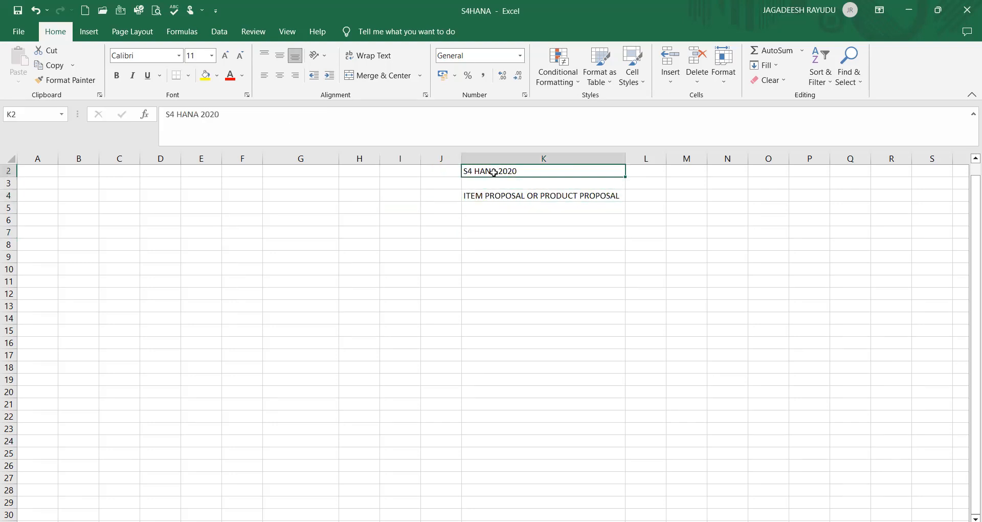
{"action": "left_click", "coordinate": [505, 291]}
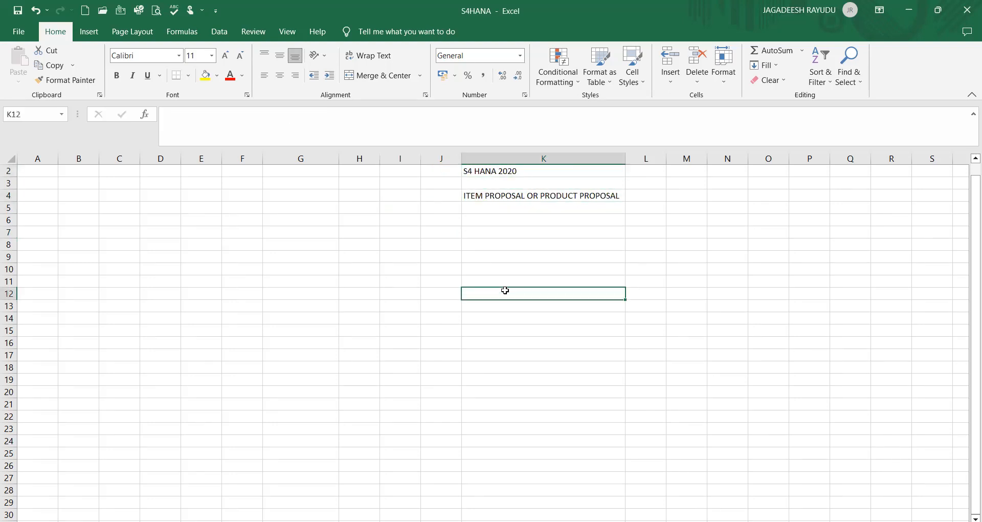
{"action": "left_click", "coordinate": [508, 229]}
{"action": "left_click", "coordinate": [513, 205]}
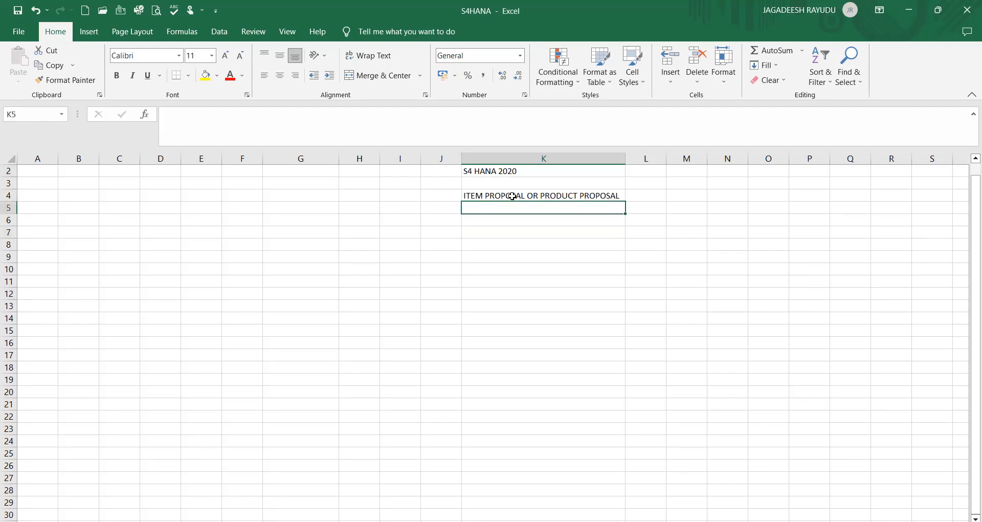
{"action": "left_click", "coordinate": [512, 197]}
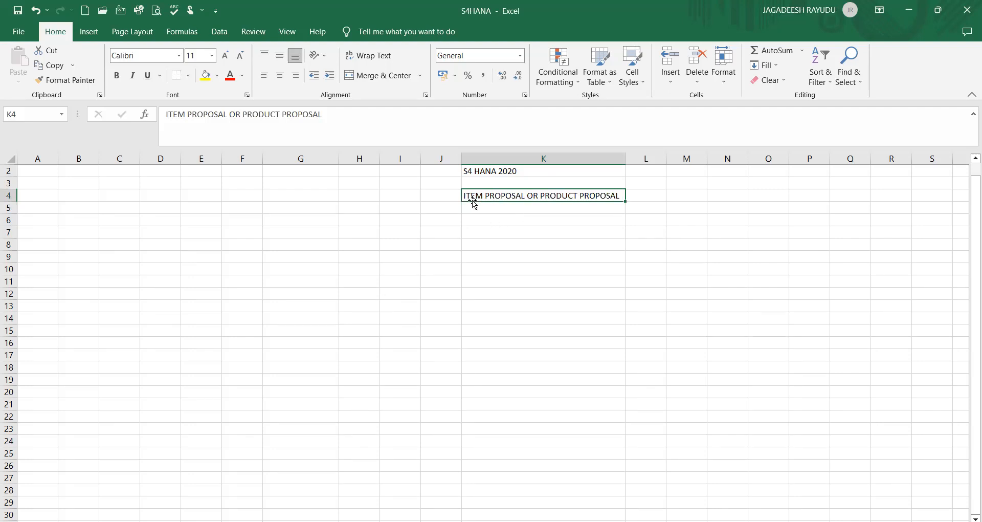
{"action": "left_click", "coordinate": [476, 220]}
{"action": "left_click", "coordinate": [503, 195]}
{"action": "left_click", "coordinate": [318, 257]}
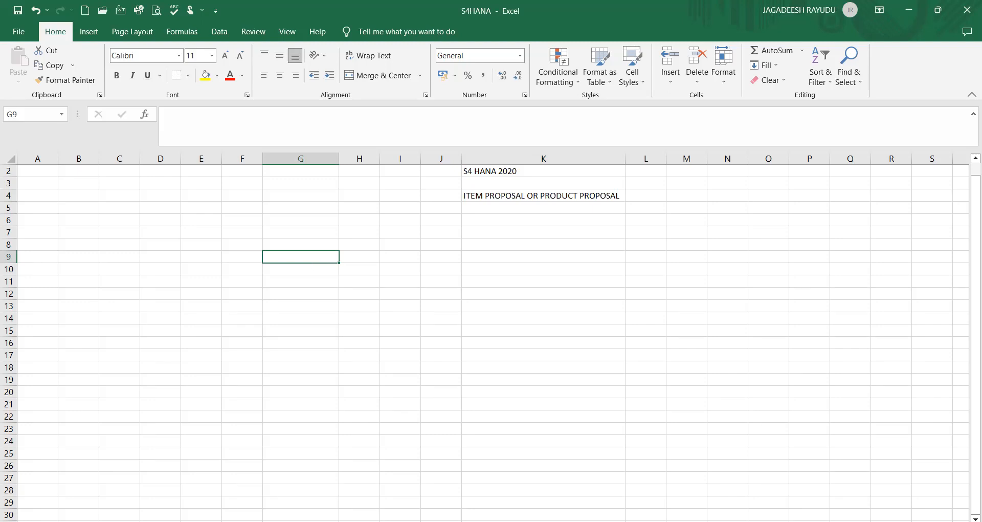
Step: Paste the copied list of four DRAM PREMIUM WATCH materials with their numbers into K8:K11 and autofit column K's width
{"action": "key", "text": "alt+Tab"}
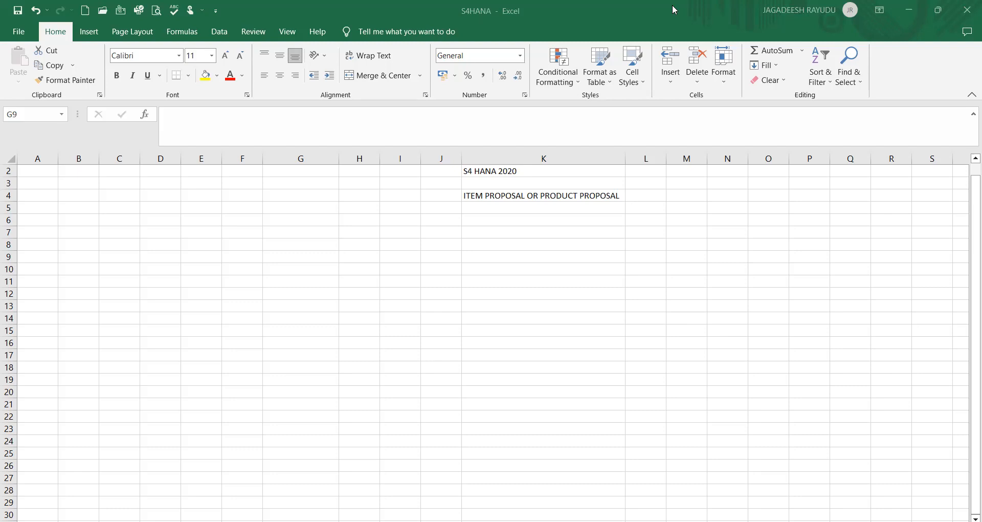
{"action": "left_click", "coordinate": [486, 235]}
{"action": "left_click", "coordinate": [494, 244]}
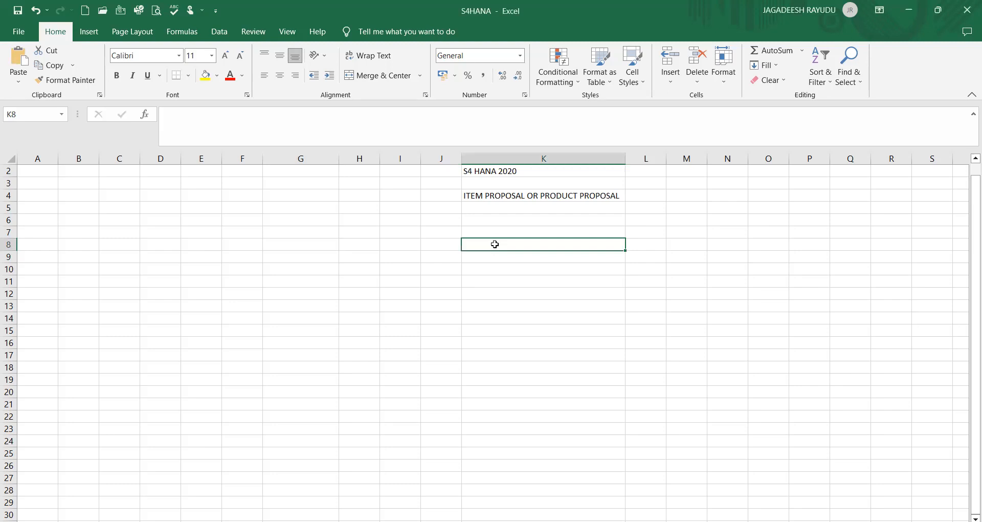
{"action": "key", "text": "ctrl+v"}
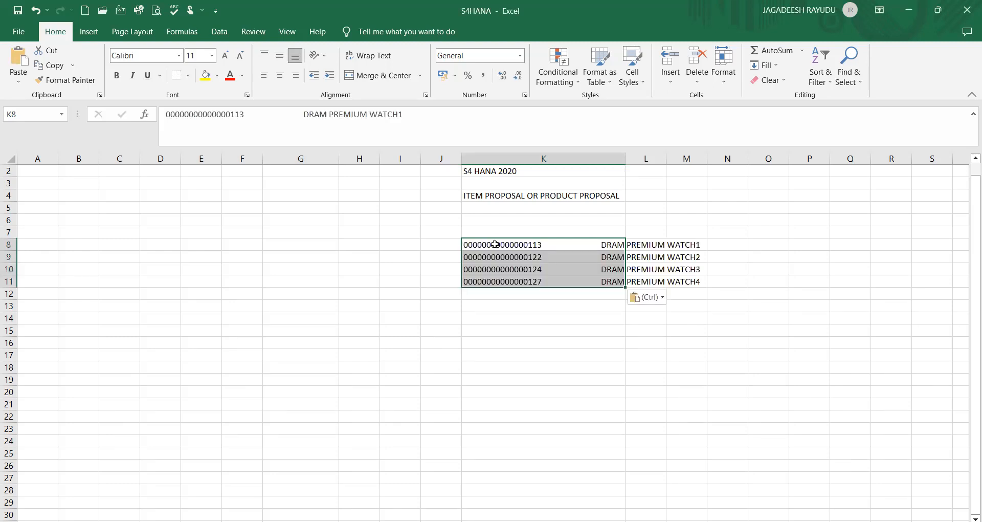
{"action": "double_click", "coordinate": [627, 159]}
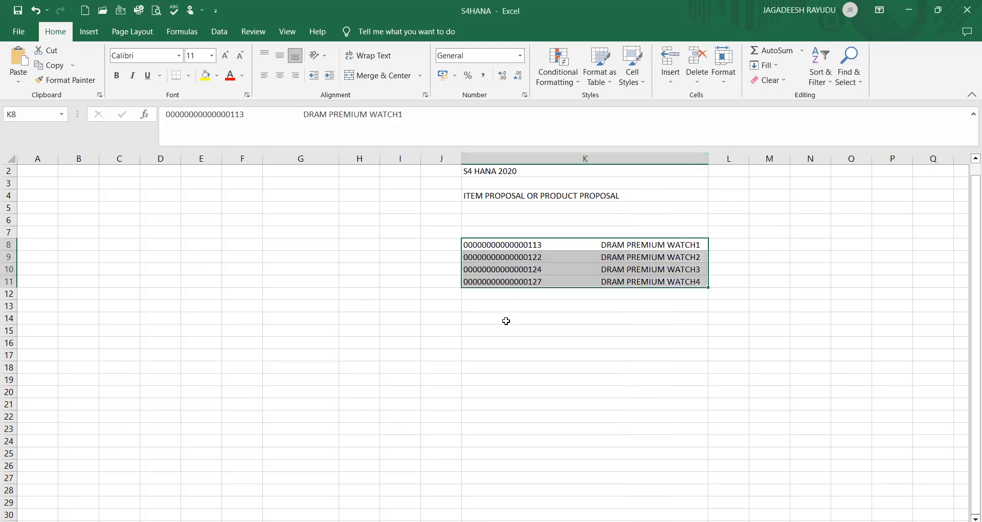
{"action": "left_click", "coordinate": [506, 318]}
{"action": "left_click", "coordinate": [442, 234]}
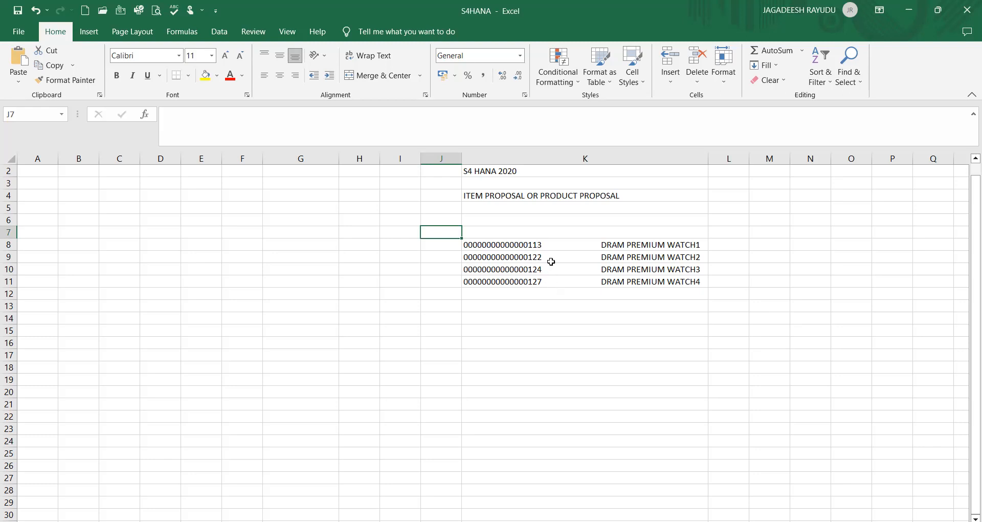
{"action": "left_click", "coordinate": [551, 244]}
{"action": "left_click", "coordinate": [549, 272]}
{"action": "left_click", "coordinate": [548, 279]}
{"action": "left_click", "coordinate": [549, 258]}
{"action": "left_click", "coordinate": [549, 245]}
{"action": "left_click", "coordinate": [549, 282]}
{"action": "left_click", "coordinate": [548, 245]}
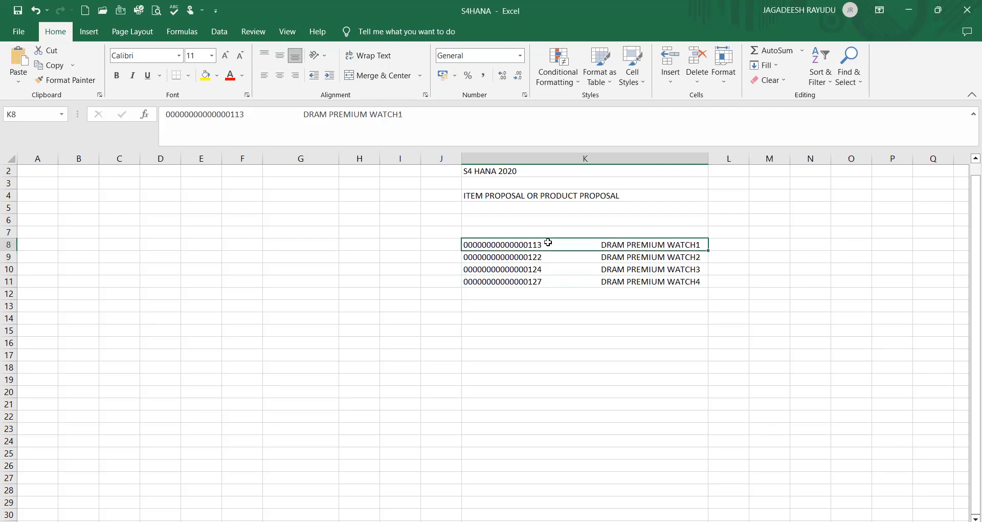
{"action": "left_click", "coordinate": [406, 266]}
Step: Number the four material rows by entering 10, 20, 30 and 40 in cells J8 through J11
{"action": "left_click", "coordinate": [448, 246]}
{"action": "type", "text": "10"}
{"action": "key", "text": "Return"}
{"action": "type", "text": "20"}
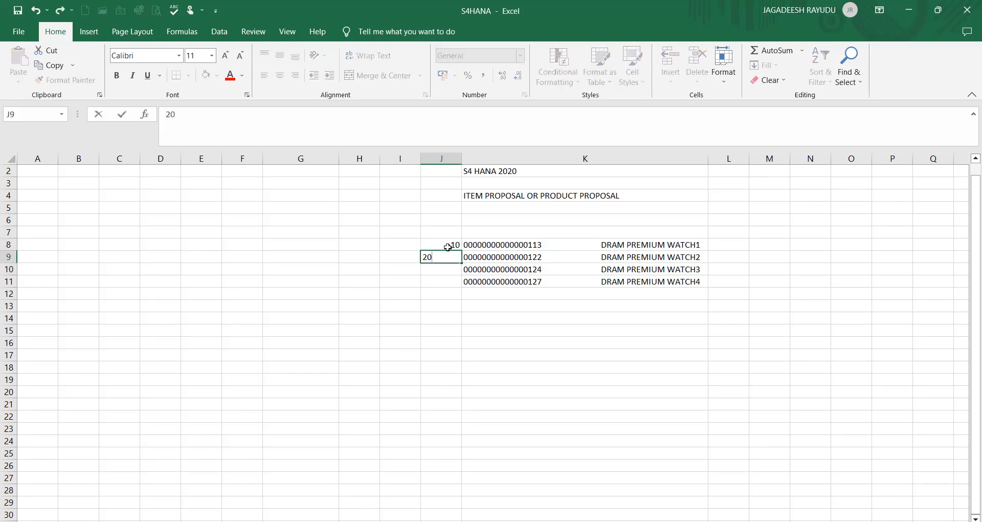
{"action": "key", "text": "Return"}
{"action": "type", "text": "1+"}
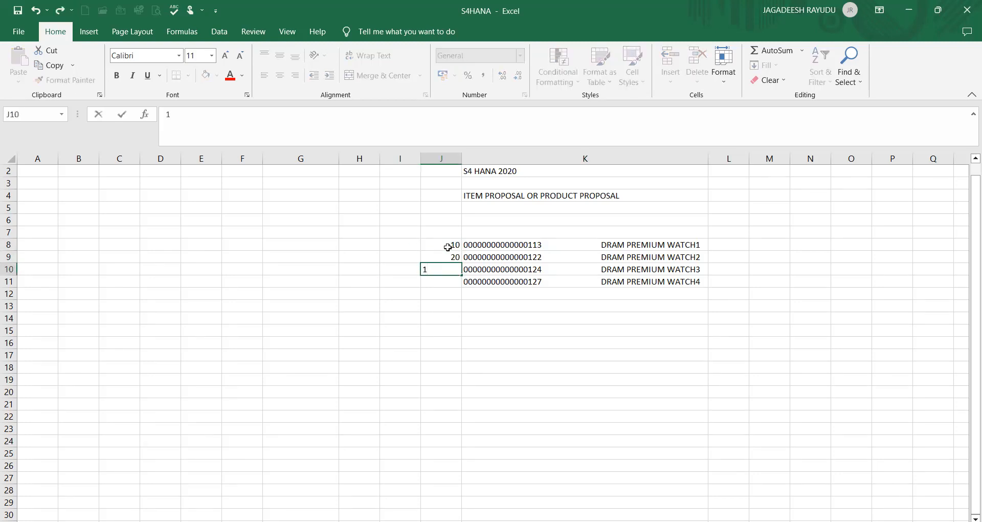
{"action": "key", "text": "BackSpace"}
{"action": "key", "text": "BackSpace"}
{"action": "type", "text": "30"}
{"action": "key", "text": "Return"}
{"action": "type", "text": "40"}
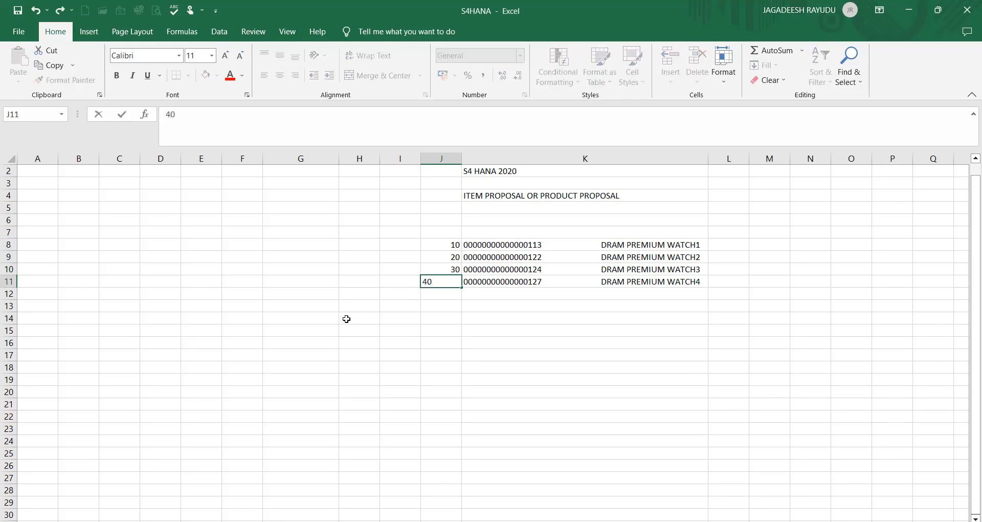
{"action": "left_click", "coordinate": [398, 315]}
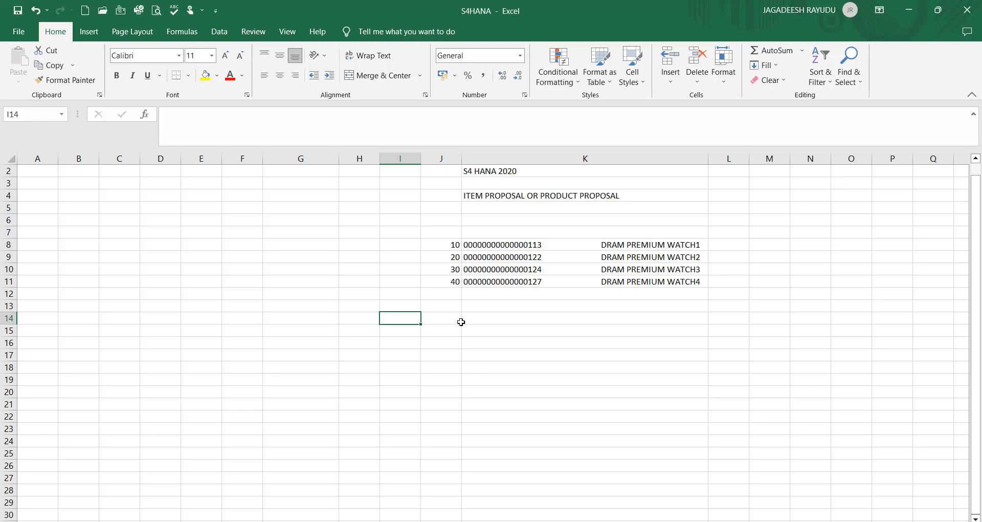
{"action": "left_click", "coordinate": [471, 198]}
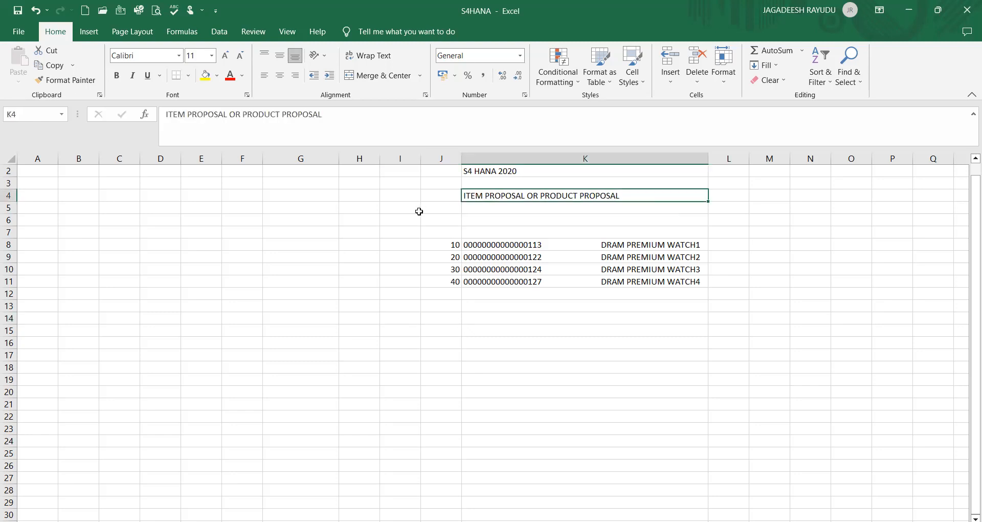
{"action": "left_click", "coordinate": [419, 211]}
{"action": "left_click", "coordinate": [483, 197]}
{"action": "left_click", "coordinate": [493, 306]}
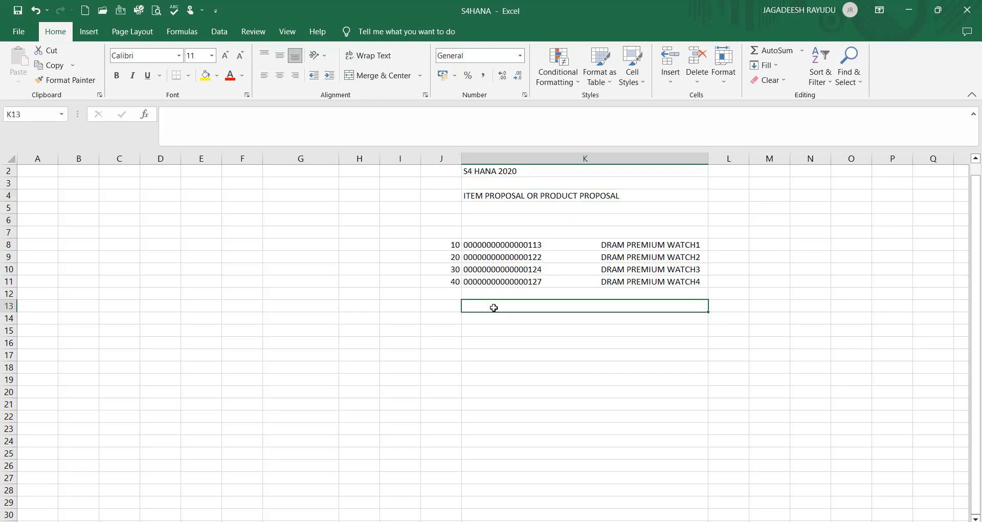
{"action": "left_click", "coordinate": [518, 195]}
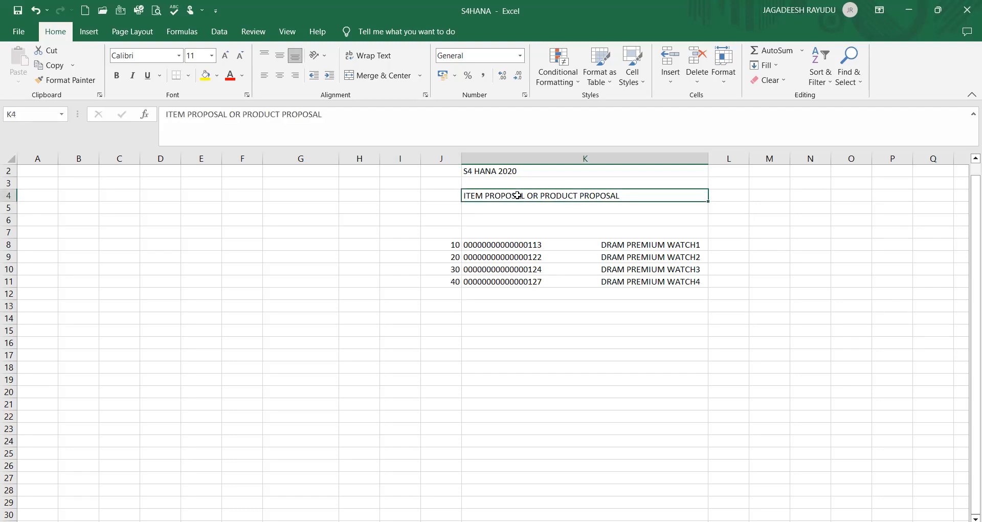
{"action": "left_click", "coordinate": [384, 317]}
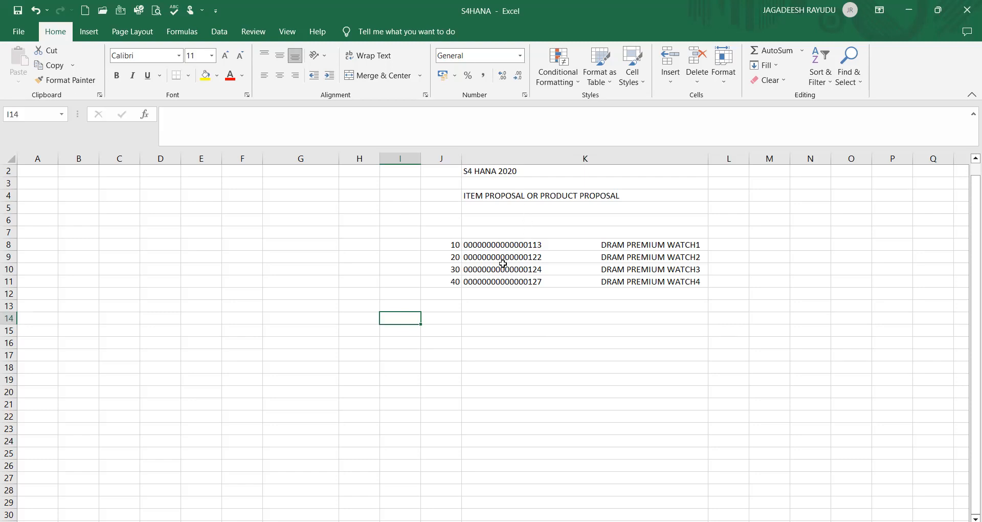
{"action": "left_click", "coordinate": [839, 254]}
{"action": "left_click", "coordinate": [802, 244]}
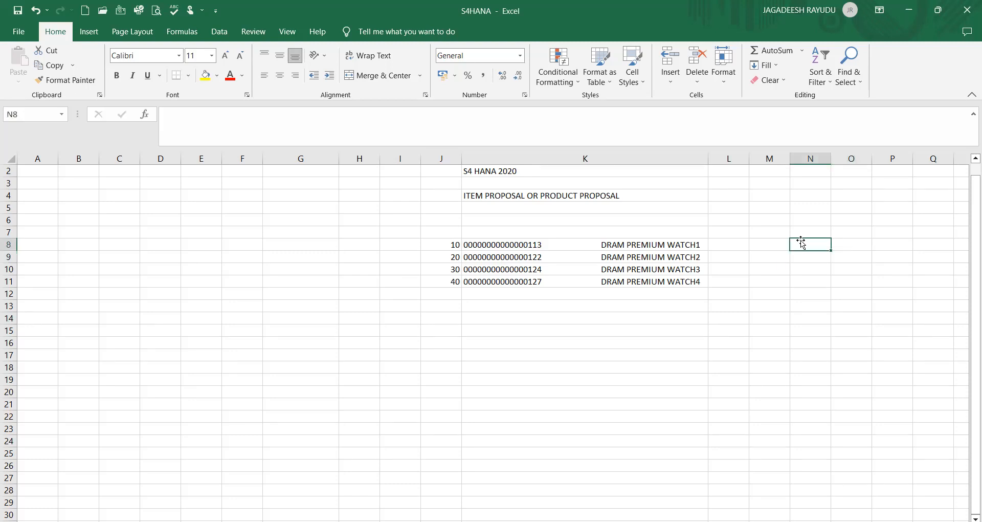
Step: Enter STATIC in cell M7 and DYNAMIC in cell M8 beside the material list
{"action": "left_click", "coordinate": [764, 229]}
{"action": "type", "text": "start"}
{"action": "key", "text": "BackSpace"}
{"action": "key", "text": "BackSpace"}
{"action": "key", "text": "BackSpace"}
{"action": "key", "text": "BackSpace"}
{"action": "key", "text": "BackSpace"}
{"action": "type", "text": "STAR"}
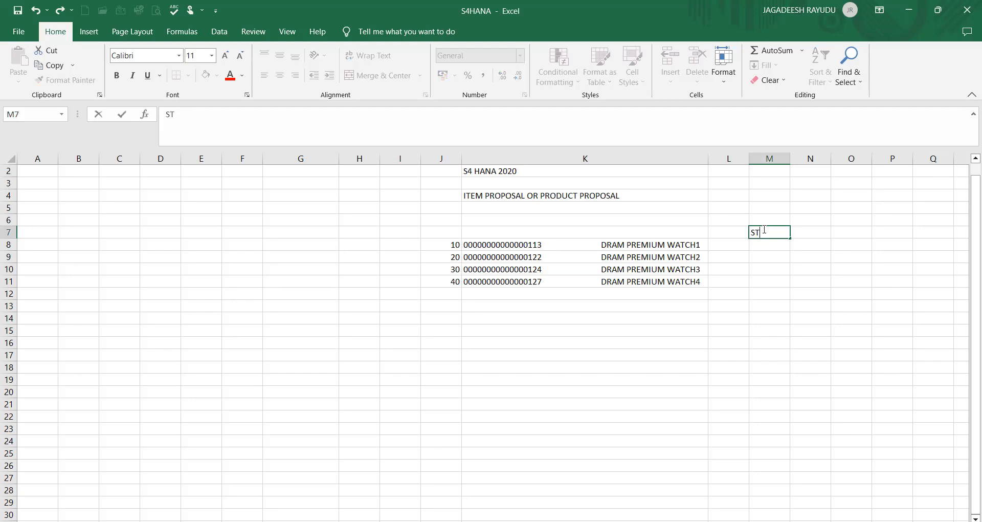
{"action": "key", "text": "BackSpace"}
{"action": "type", "text": "TIC"}
{"action": "key", "text": "Return"}
{"action": "type", "text": "DYNAMIC"}
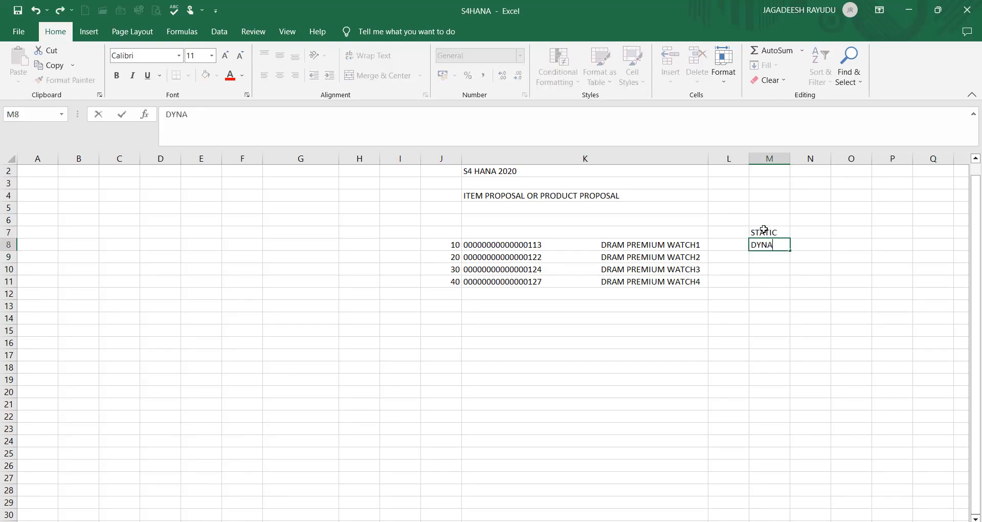
{"action": "left_click", "coordinate": [770, 279]}
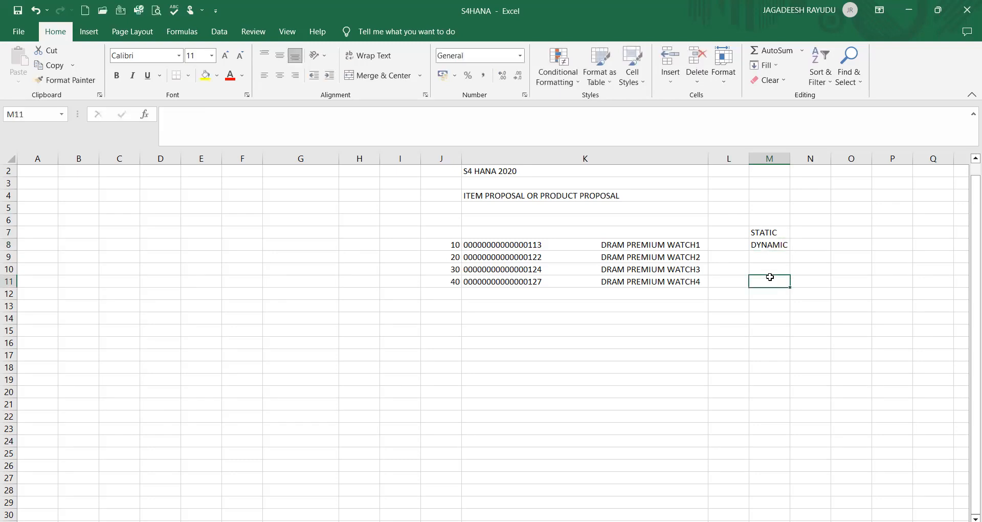
{"action": "left_click", "coordinate": [543, 210]}
{"action": "left_click", "coordinate": [540, 192]}
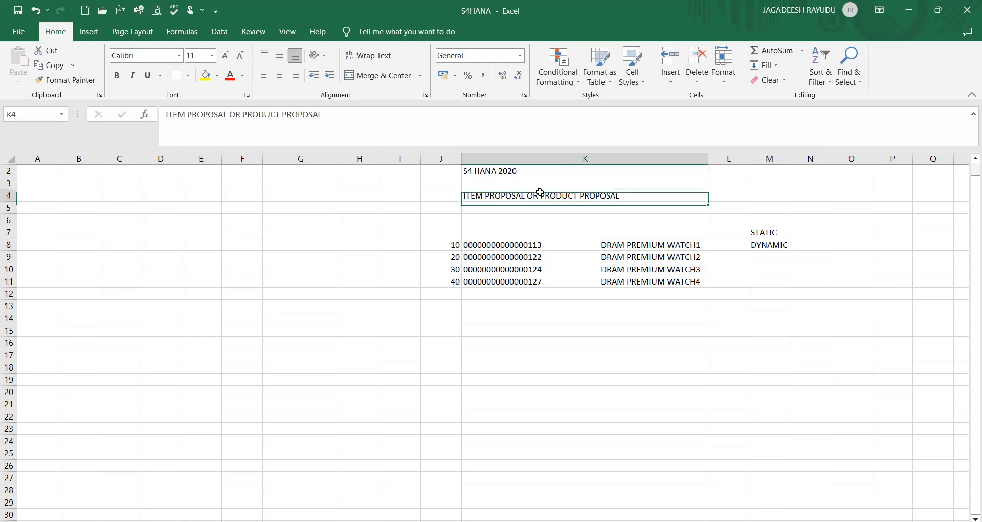
{"action": "left_click", "coordinate": [534, 212]}
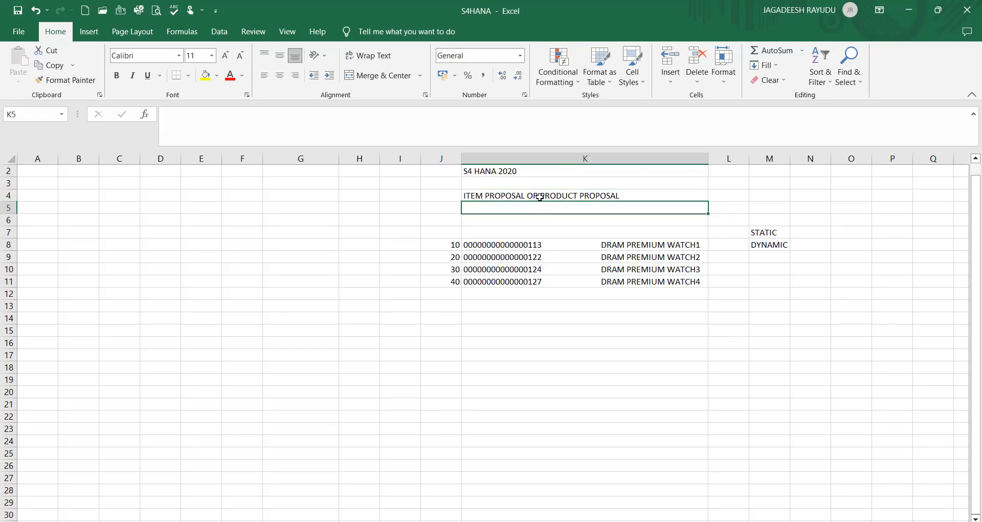
{"action": "left_click", "coordinate": [540, 196]}
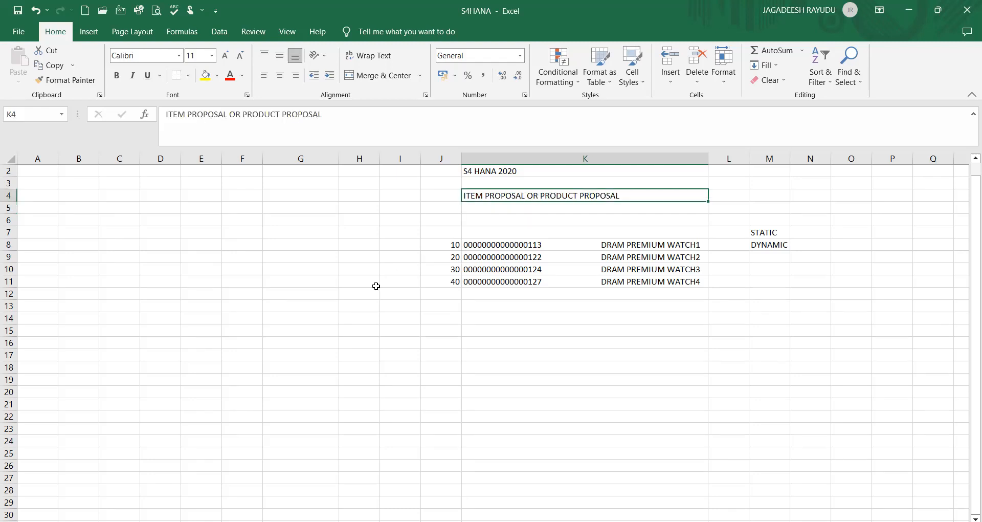
{"action": "left_click", "coordinate": [352, 302]}
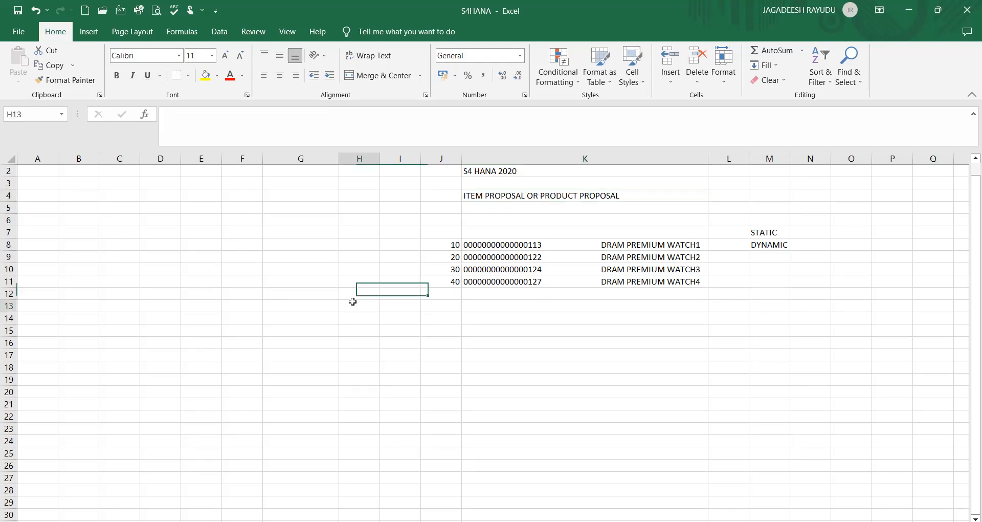
{"action": "left_click", "coordinate": [495, 242]}
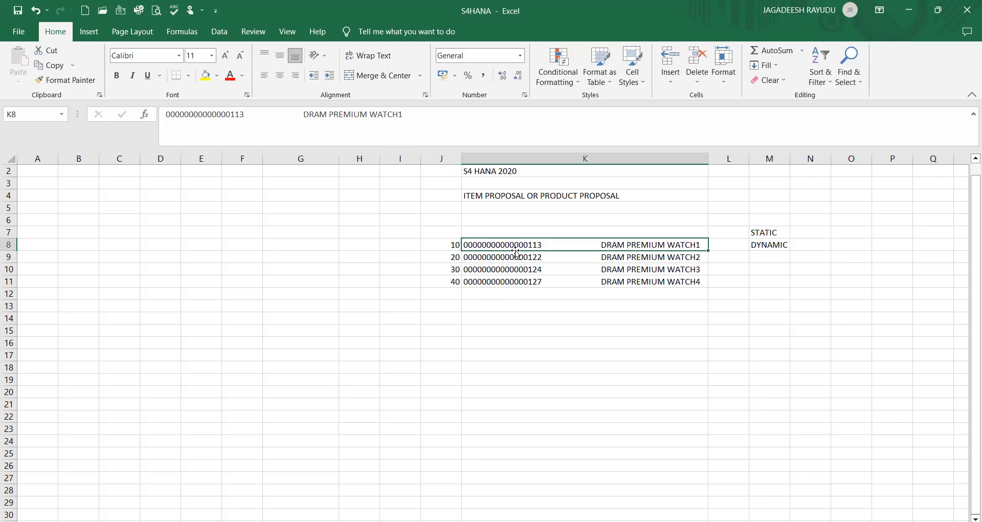
{"action": "left_click", "coordinate": [513, 267]}
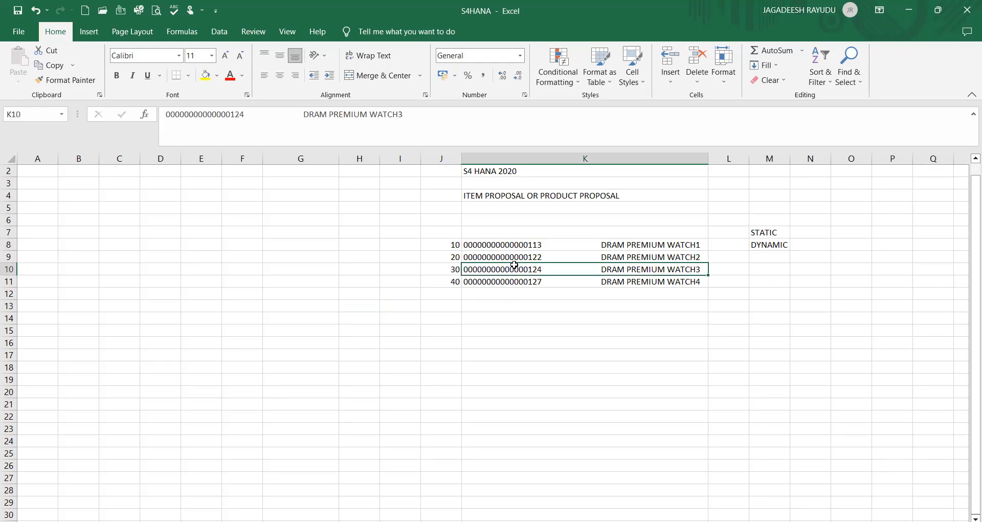
{"action": "left_click", "coordinate": [511, 244]}
{"action": "left_click", "coordinate": [512, 280]}
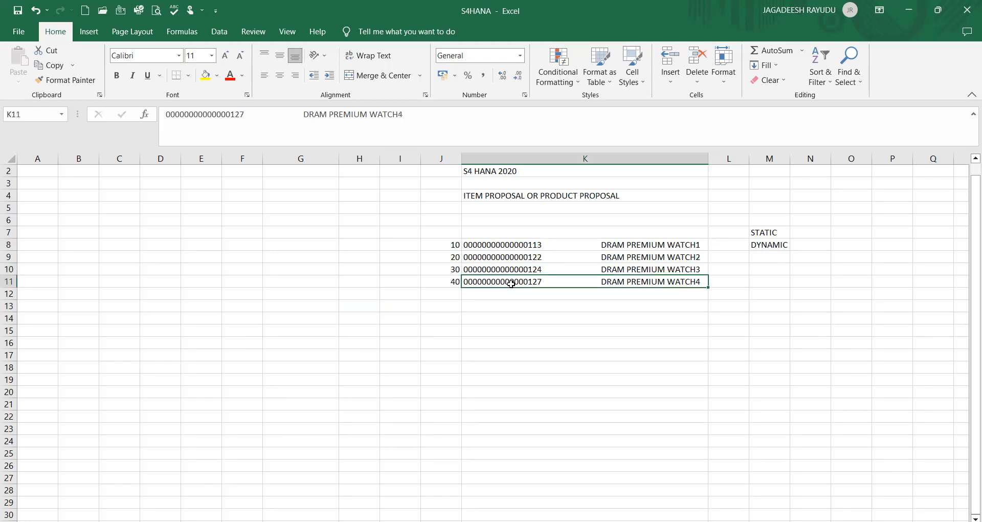
{"action": "left_click", "coordinate": [510, 245]}
{"action": "left_click", "coordinate": [510, 267]}
{"action": "left_click", "coordinate": [512, 279]}
{"action": "left_click", "coordinate": [513, 241]}
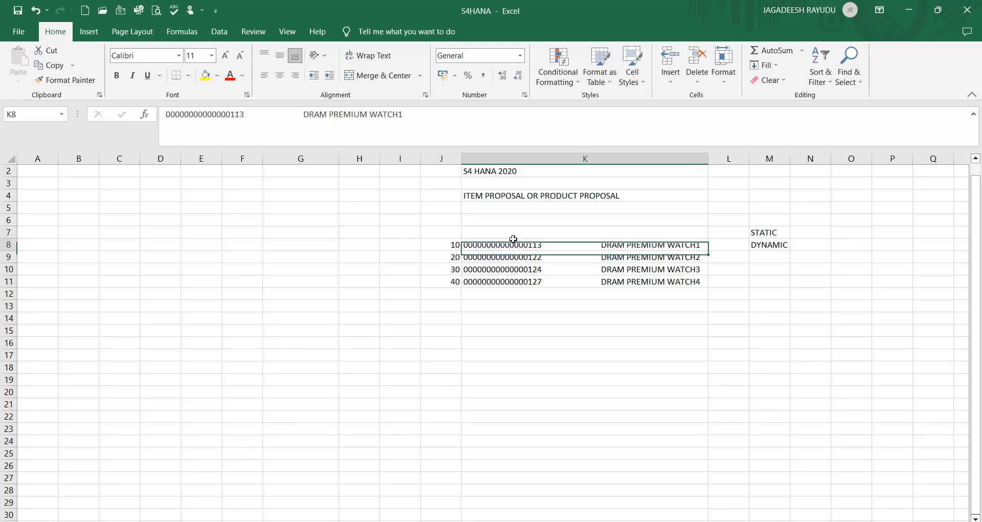
{"action": "left_click", "coordinate": [358, 329]}
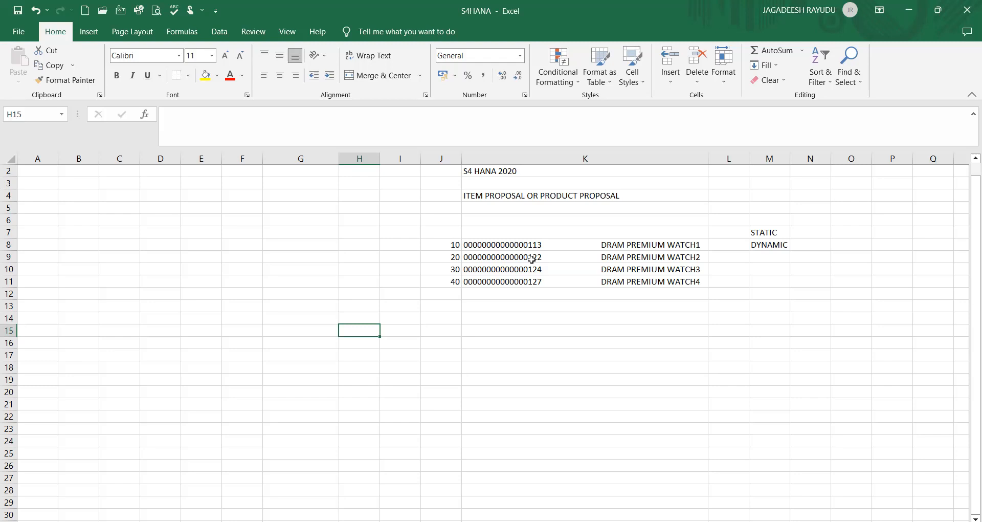
{"action": "left_click", "coordinate": [507, 330]}
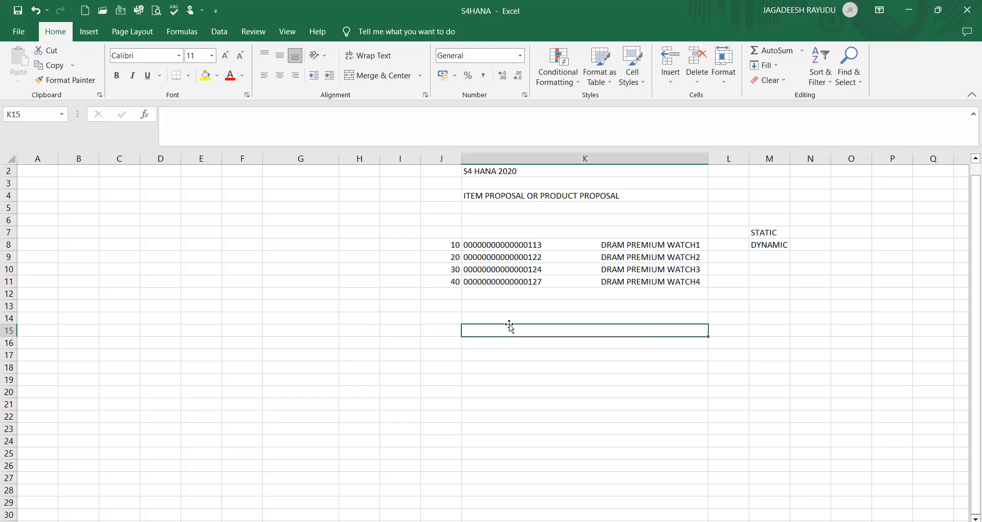
Step: Enter MOBILE in cell H15 and AMZON in cell I15 below the material list
{"action": "left_click", "coordinate": [368, 327]}
{"action": "type", "text": "MOBILE"}
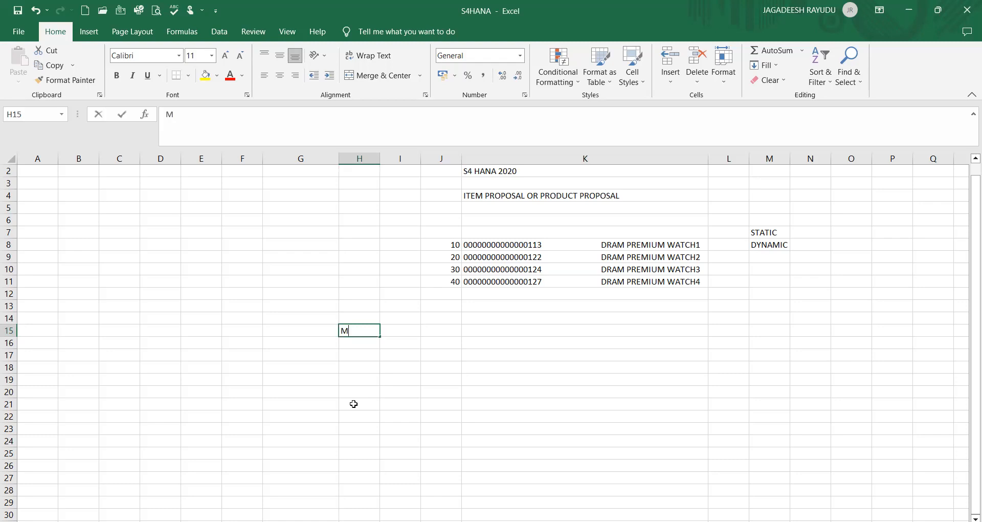
{"action": "key", "text": "Tab"}
{"action": "type", "text": "AMZON"}
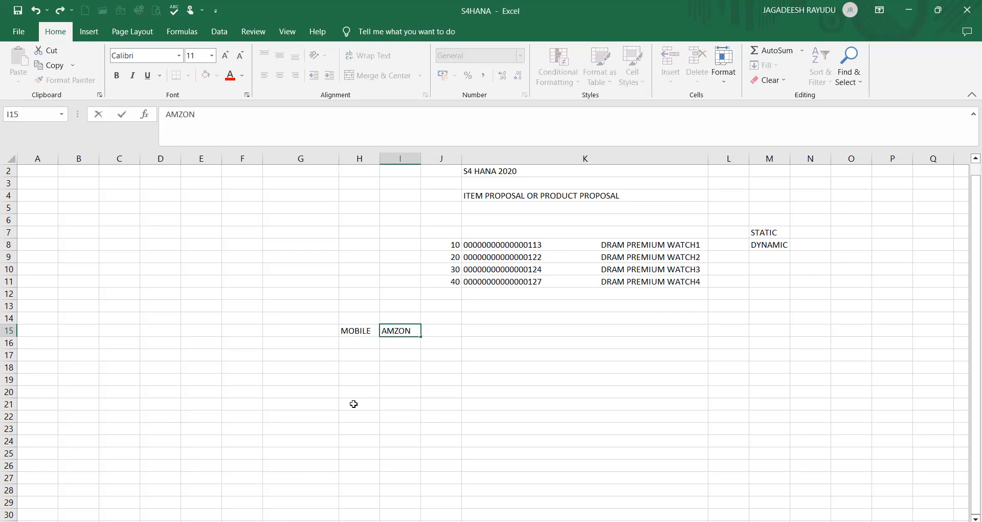
{"action": "key", "text": "Return"}
Step: Enter IPHONE14 in cell G18 and 1 beside it in H18
{"action": "key", "text": "Left"}
{"action": "key", "text": "Right"}
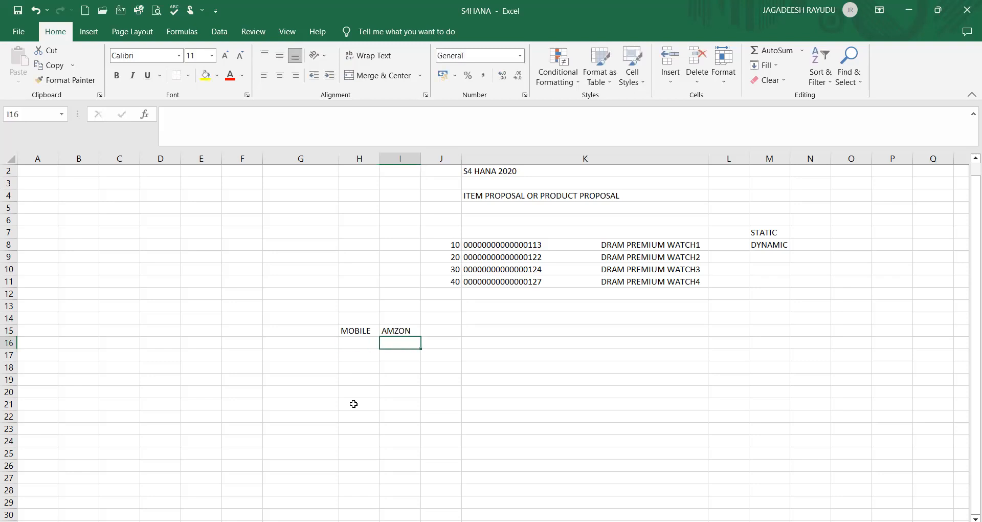
{"action": "key", "text": "Up"}
{"action": "key", "text": "Left"}
{"action": "key", "text": "Right"}
{"action": "key", "text": "Down"}
{"action": "key", "text": "Left"}
{"action": "key", "text": "Down"}
{"action": "key", "text": "Down"}
{"action": "key", "text": "Left"}
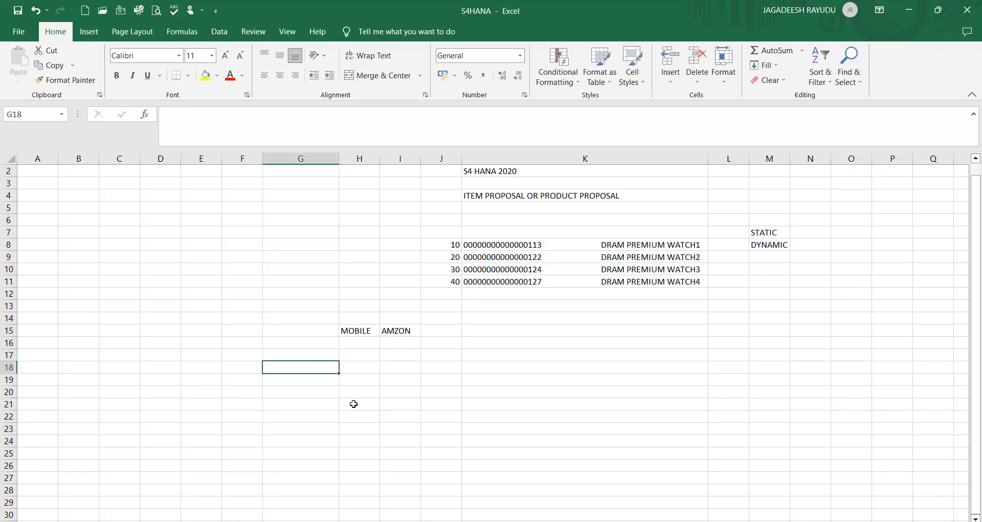
{"action": "type", "text": "IPHONE"}
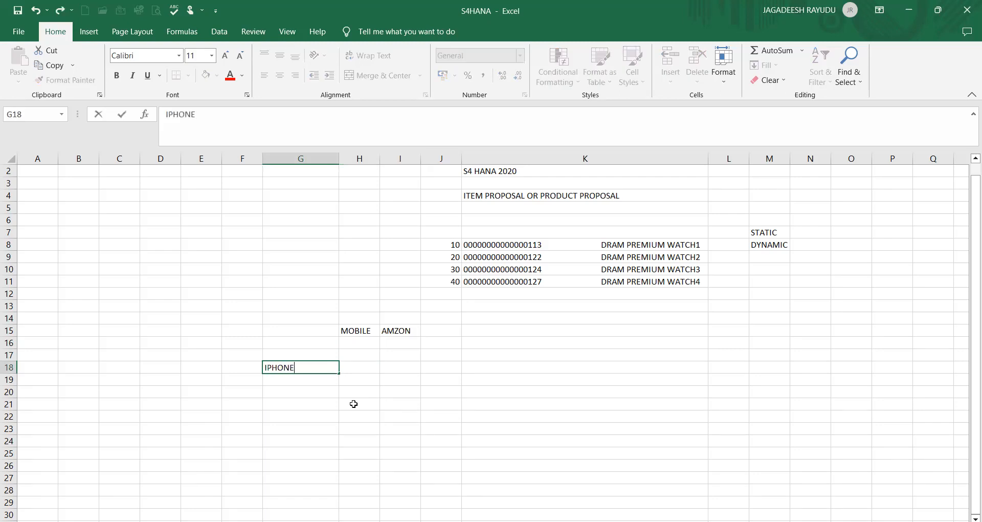
{"action": "type", "text": "14"}
{"action": "left_click_drag", "start_coordinate": [317, 407], "coordinate": [356, 371]}
{"action": "left_click", "coordinate": [356, 371]}
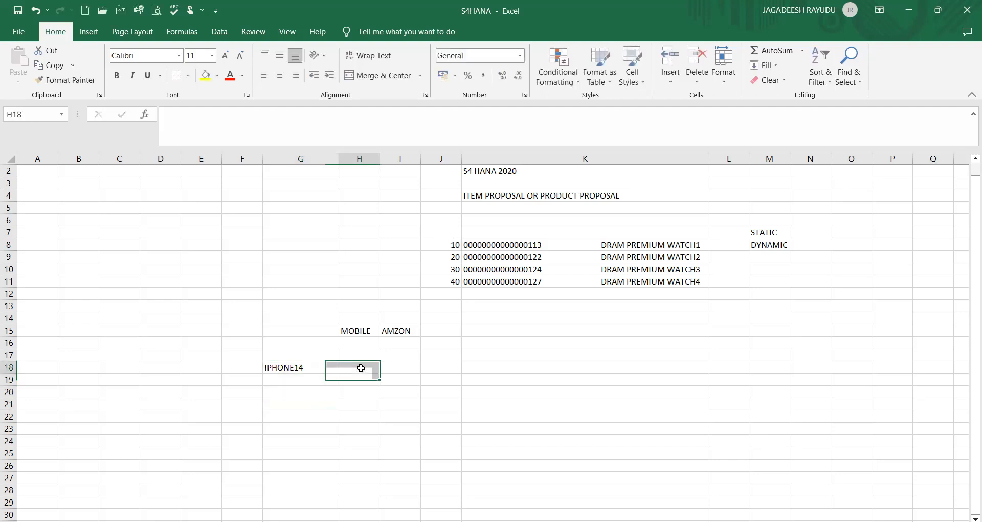
{"action": "type", "text": "1"}
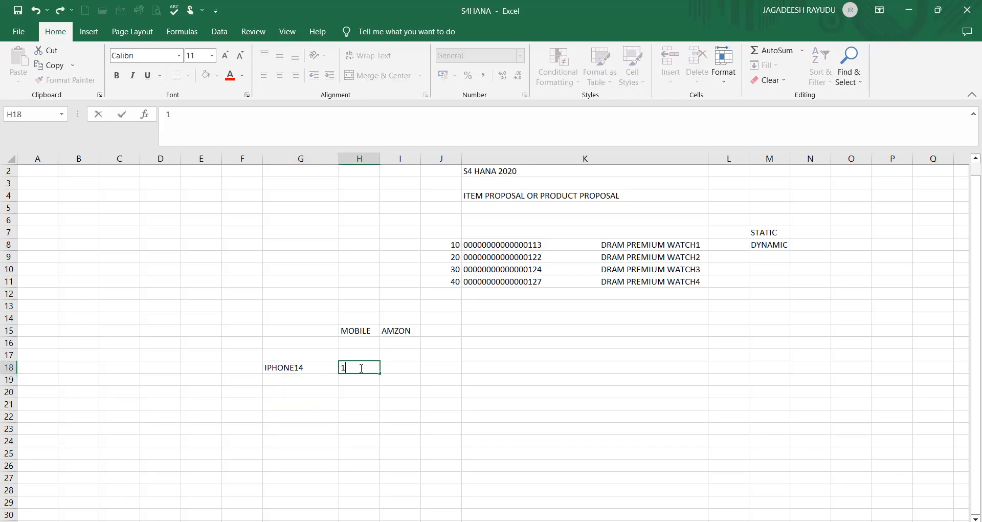
{"action": "left_click", "coordinate": [309, 396]}
{"action": "left_click", "coordinate": [299, 367]}
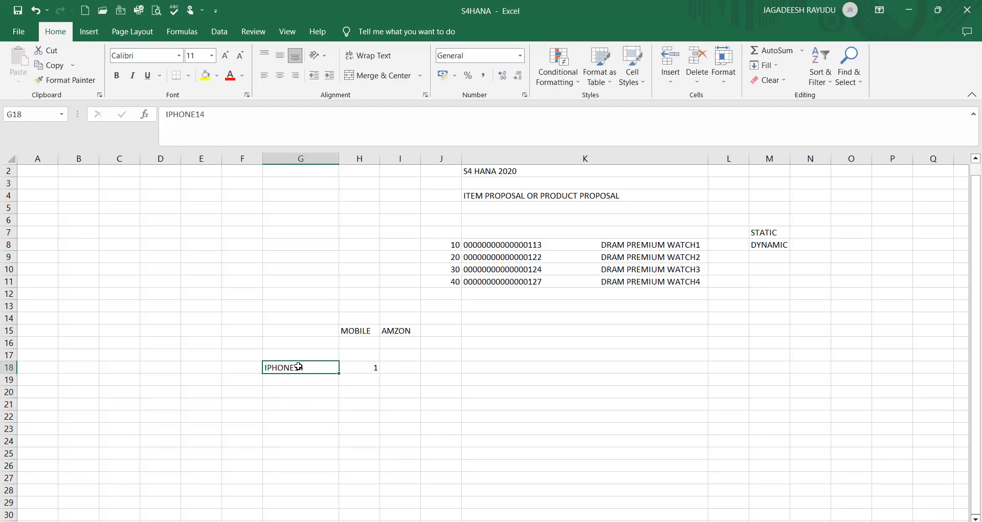
{"action": "left_click", "coordinate": [354, 369]}
{"action": "left_click", "coordinate": [292, 366]}
{"action": "left_click", "coordinate": [358, 369]}
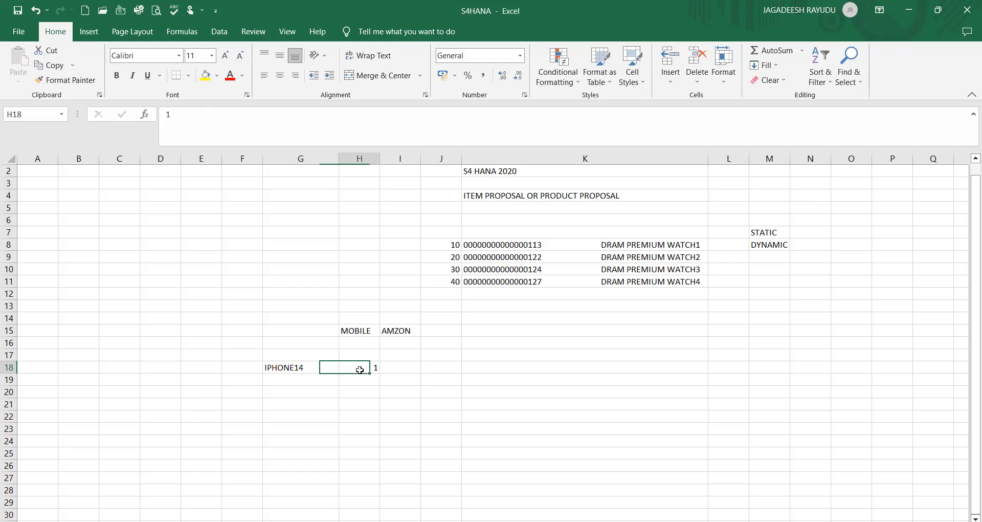
{"action": "left_click", "coordinate": [286, 371]}
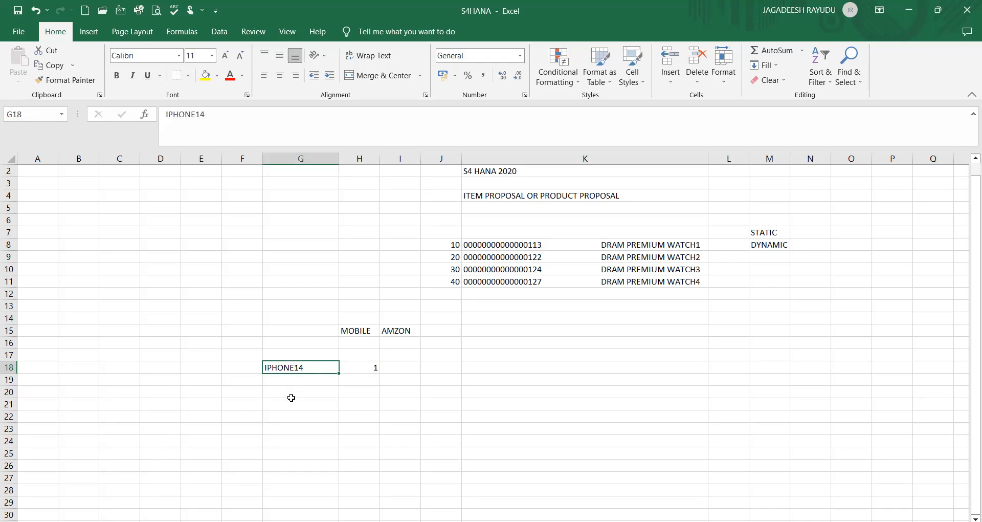
{"action": "left_click", "coordinate": [291, 397]}
{"action": "left_click", "coordinate": [291, 366]}
Step: List CHARGER, SCREEN GURAD and BODY COVER in cells G20 through G22 under the IPHONE14 entry
{"action": "left_click", "coordinate": [315, 394]}
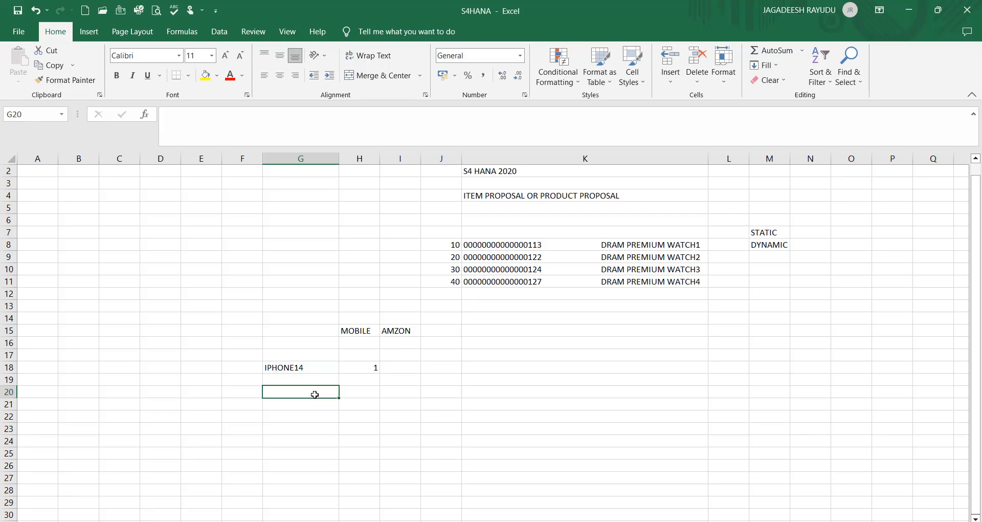
{"action": "type", "text": "CHARGER"}
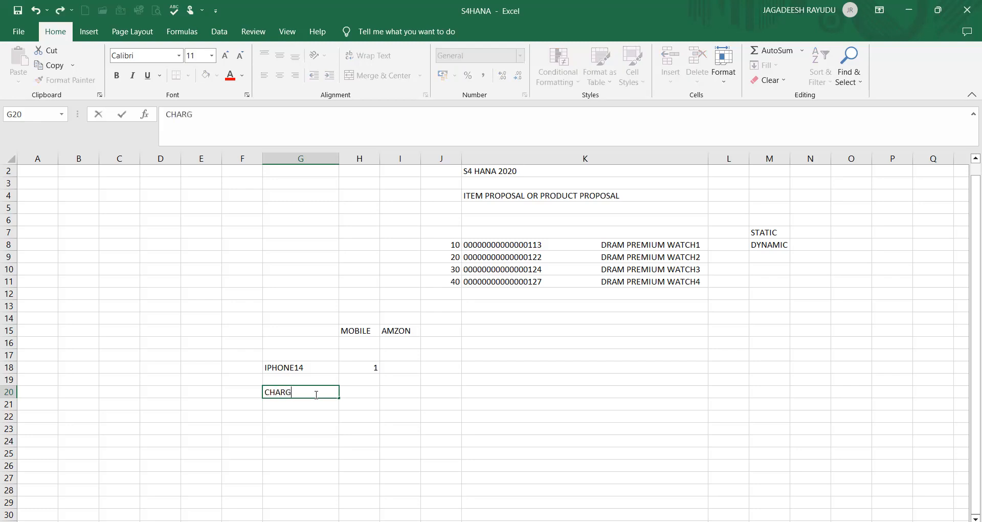
{"action": "key", "text": "Return"}
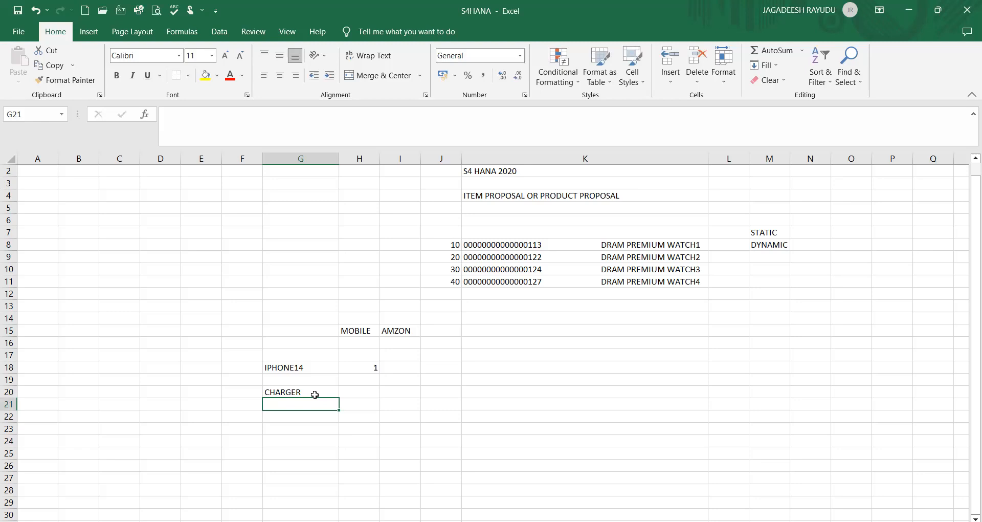
{"action": "left_click", "coordinate": [371, 387]}
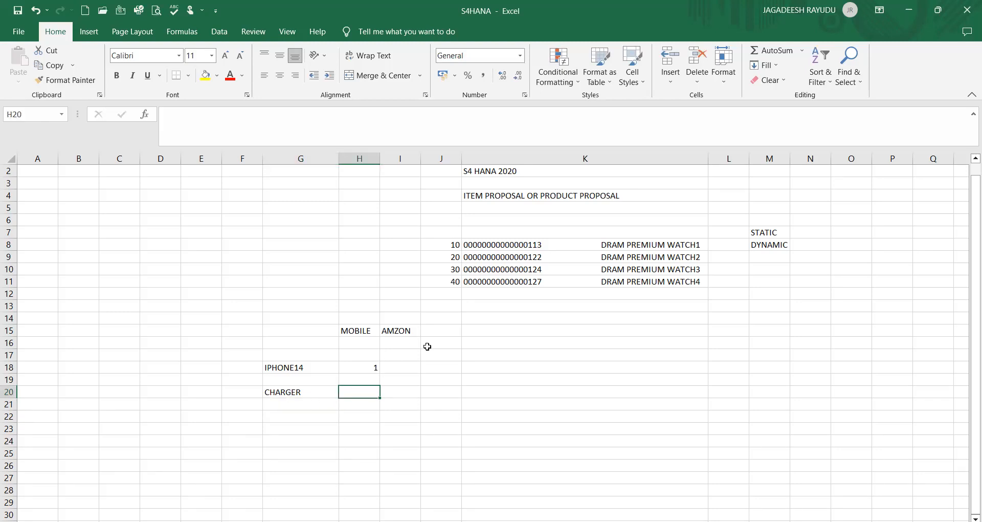
{"action": "left_click", "coordinate": [406, 366]}
{"action": "left_click", "coordinate": [288, 404]}
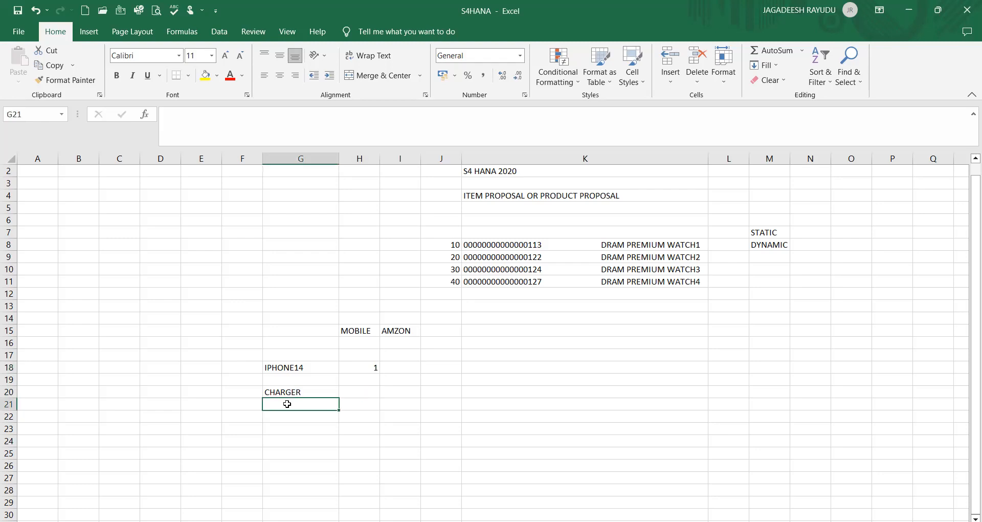
{"action": "type", "text": "SCRE"}
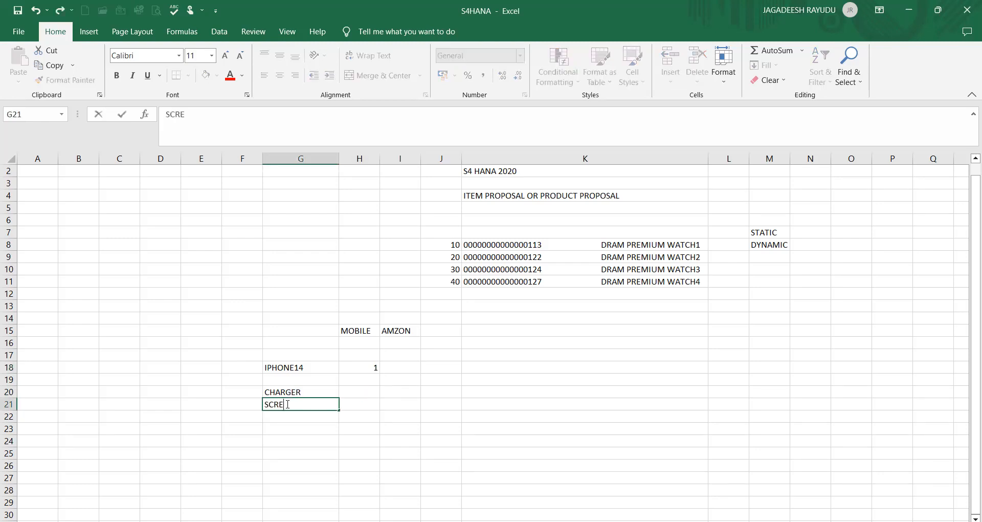
{"action": "type", "text": "EN GURAR"}
{"action": "key", "text": "BackSpace"}
{"action": "type", "text": "D"}
{"action": "key", "text": "Return"}
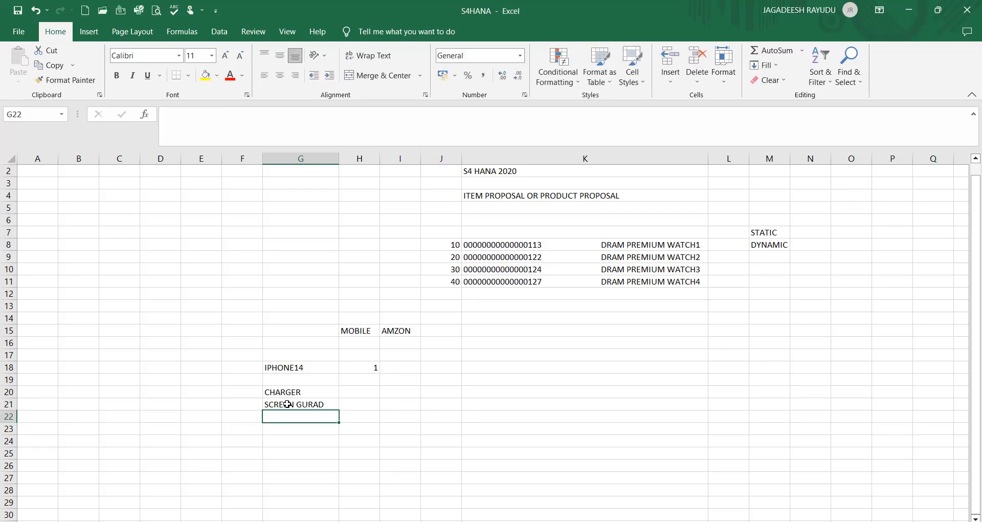
{"action": "type", "text": "BODY COVER"}
{"action": "left_click", "coordinate": [240, 439]}
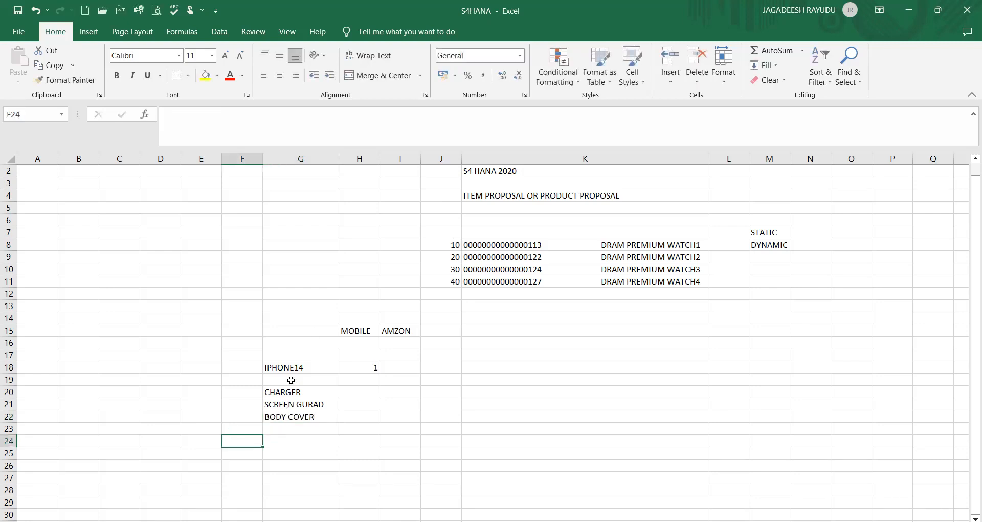
{"action": "left_click", "coordinate": [202, 389]}
{"action": "left_click", "coordinate": [185, 378]}
{"action": "left_click", "coordinate": [192, 366]}
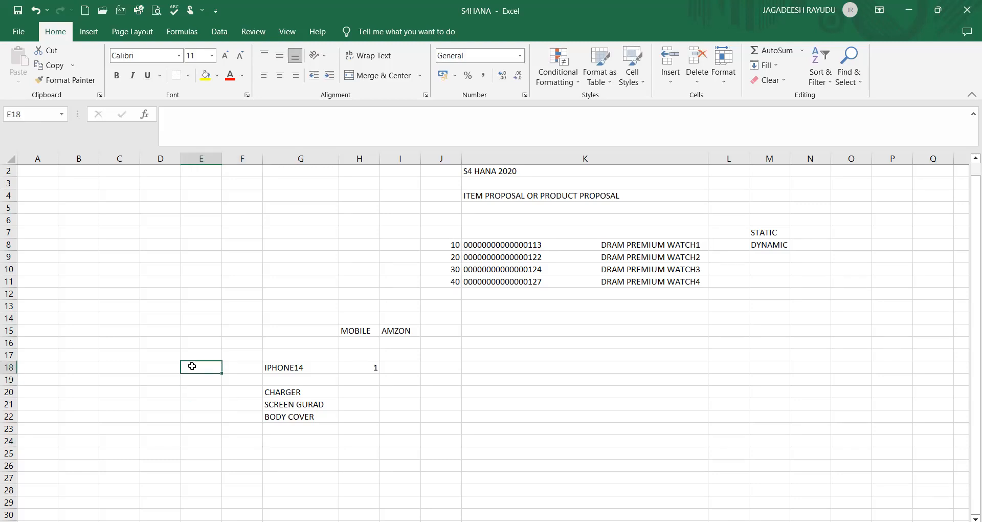
{"action": "left_click", "coordinate": [196, 412]}
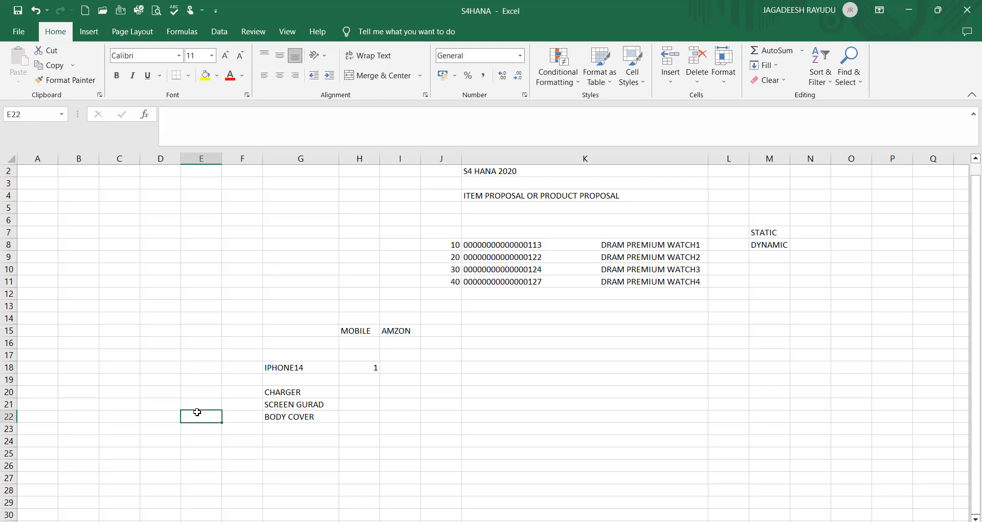
{"action": "left_click", "coordinate": [198, 400]}
{"action": "left_click", "coordinate": [197, 378]}
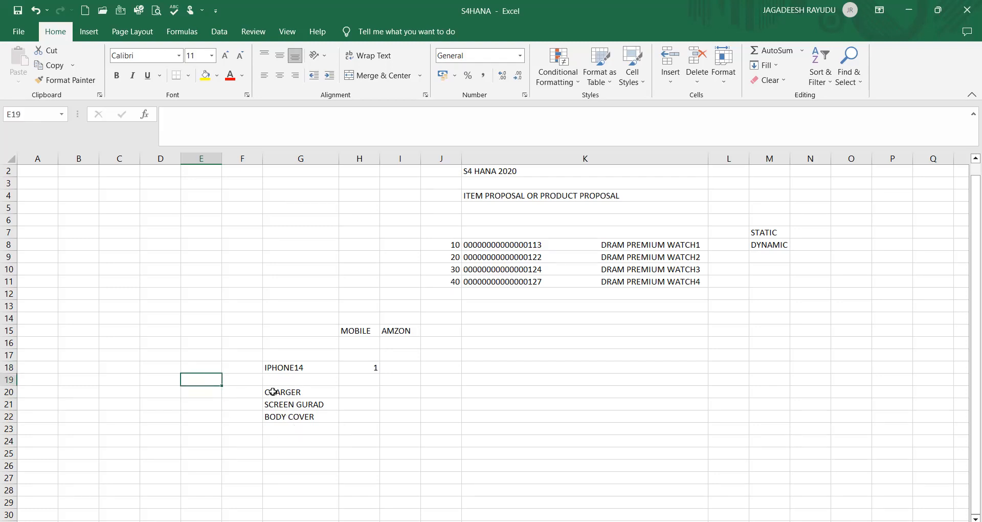
{"action": "left_click", "coordinate": [409, 330]}
{"action": "left_click", "coordinate": [441, 335]}
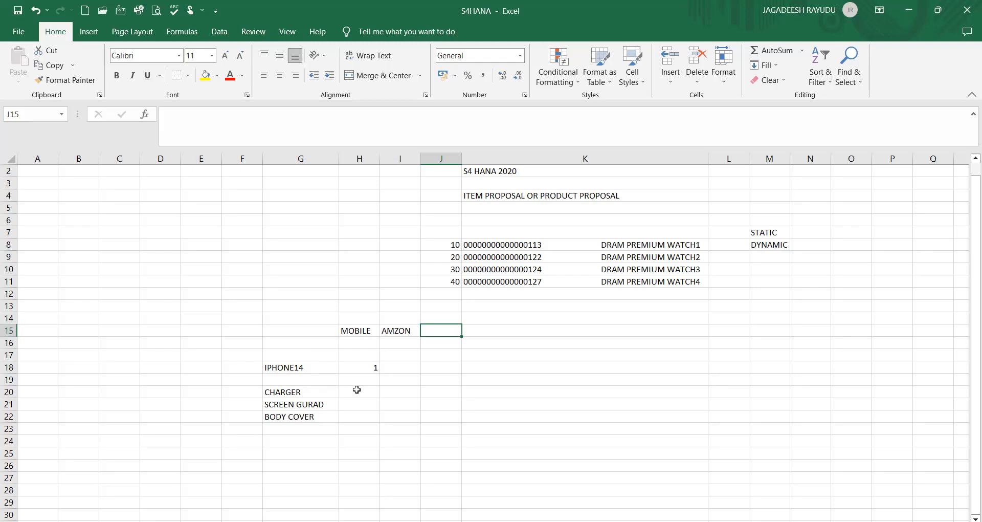
Step: Select the range G15:I22 covering the MOBILE example and its accessories
{"action": "left_click", "coordinate": [307, 331]}
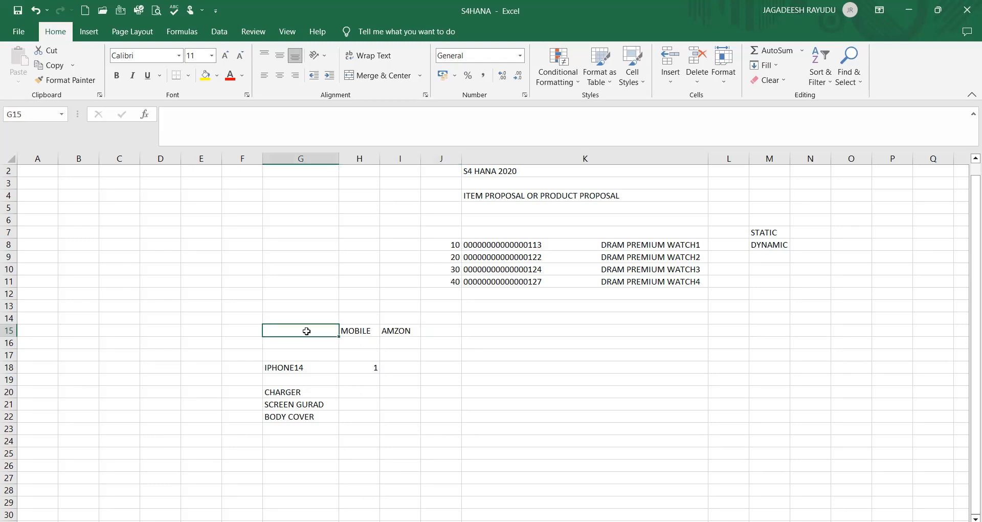
{"action": "key", "text": "shift+Right"}
{"action": "key", "text": "shift+Right"}
{"action": "key", "text": "shift+Down"}
{"action": "key", "text": "shift+Down"}
{"action": "key", "text": "shift+Down"}
{"action": "key", "text": "shift+Down"}
{"action": "key", "text": "shift+Down"}
{"action": "key", "text": "shift+Down"}
{"action": "key", "text": "shift+Down"}
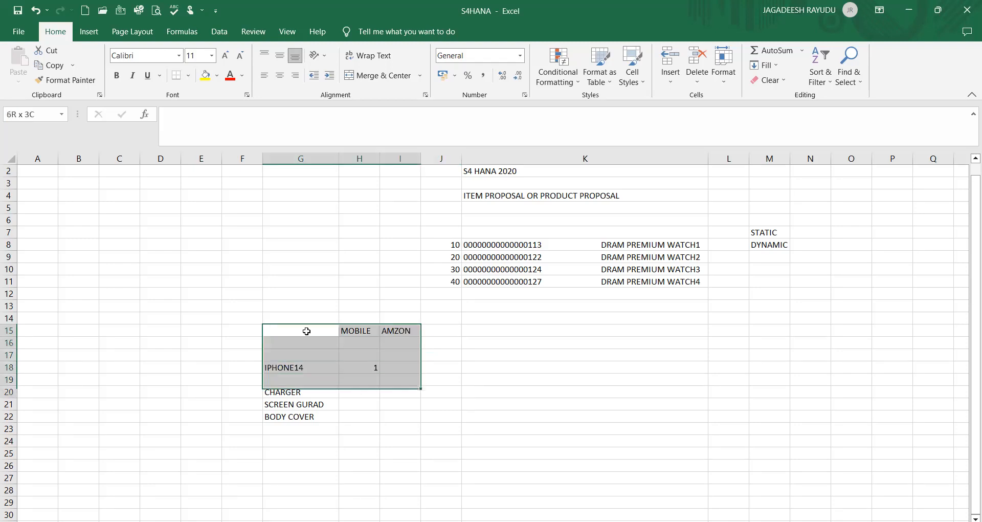
{"action": "left_click", "coordinate": [232, 345]}
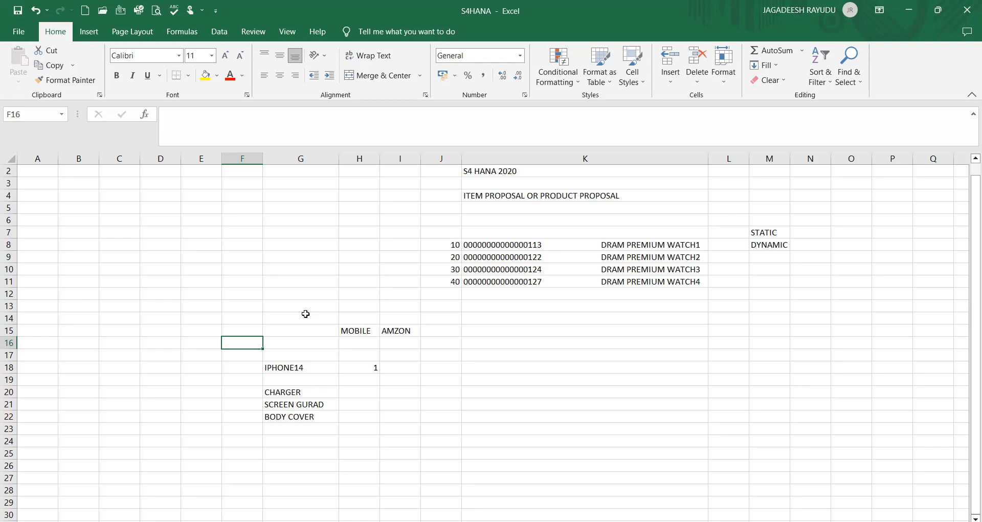
{"action": "left_click", "coordinate": [400, 231]}
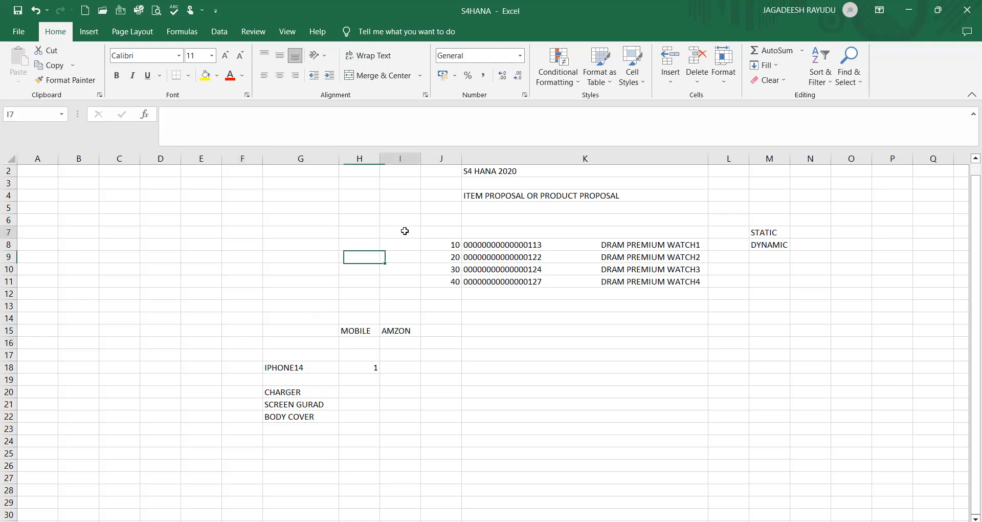
{"action": "left_click", "coordinate": [512, 195]}
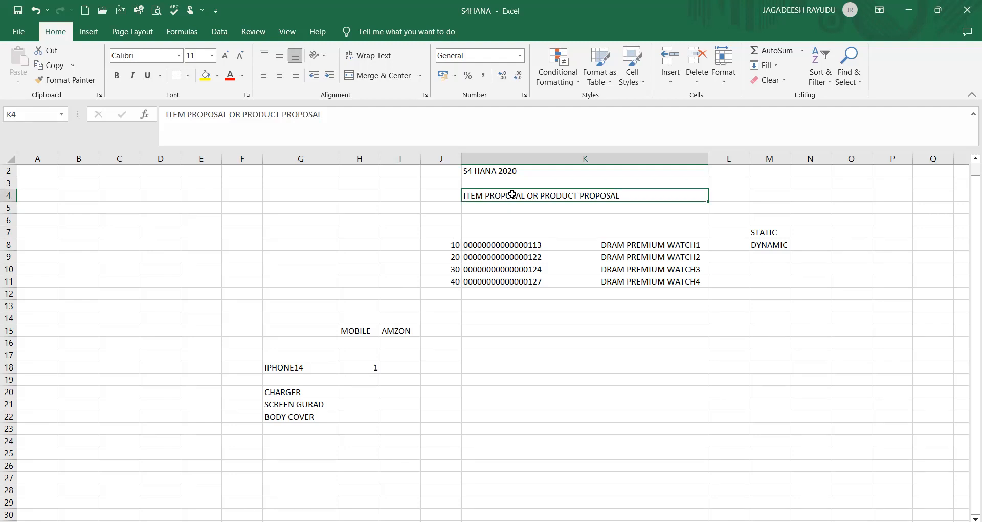
{"action": "left_click", "coordinate": [507, 243]}
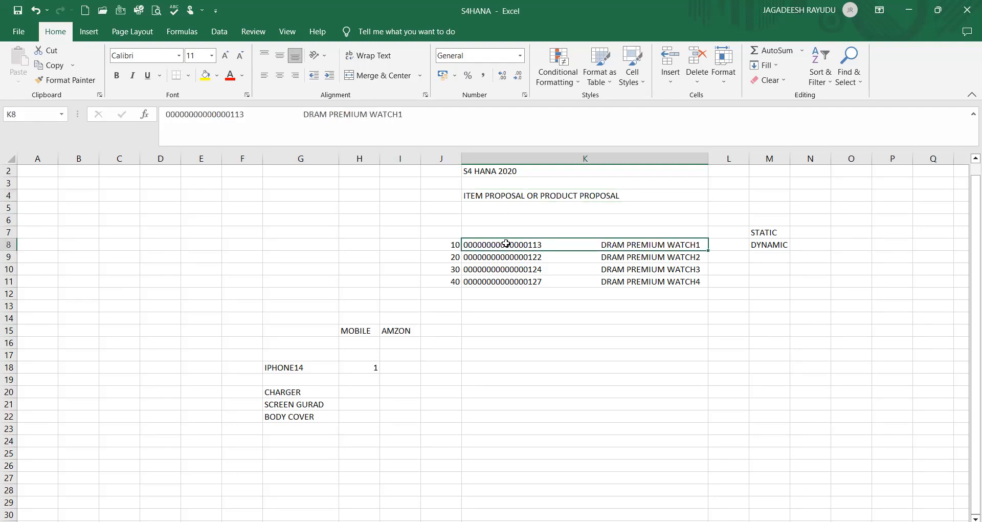
{"action": "left_click", "coordinate": [500, 282]}
{"action": "left_click", "coordinate": [503, 255]}
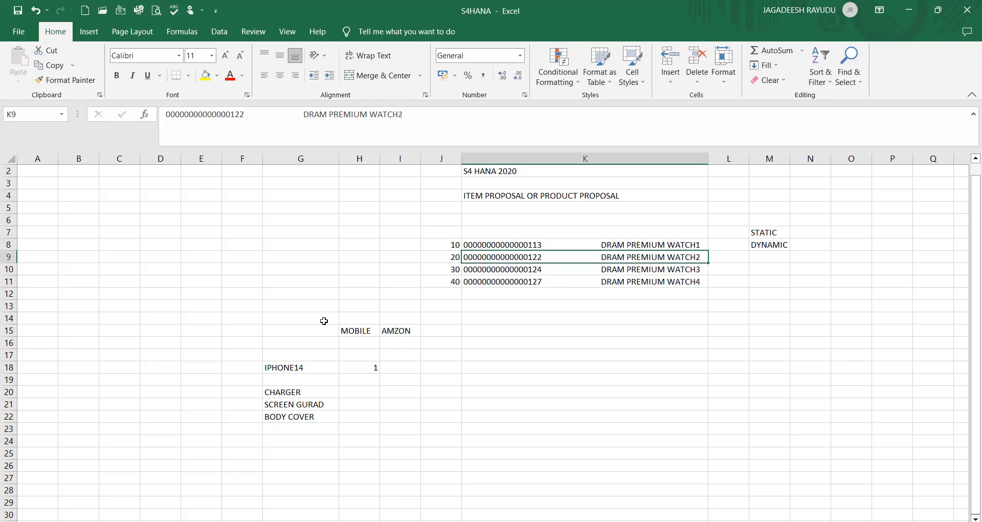
{"action": "left_click", "coordinate": [281, 341]}
{"action": "left_click", "coordinate": [281, 331]}
{"action": "key", "text": "Right"}
{"action": "key", "text": "Right"}
{"action": "key", "text": "Left"}
{"action": "key", "text": "Left"}
{"action": "key", "text": "Left"}
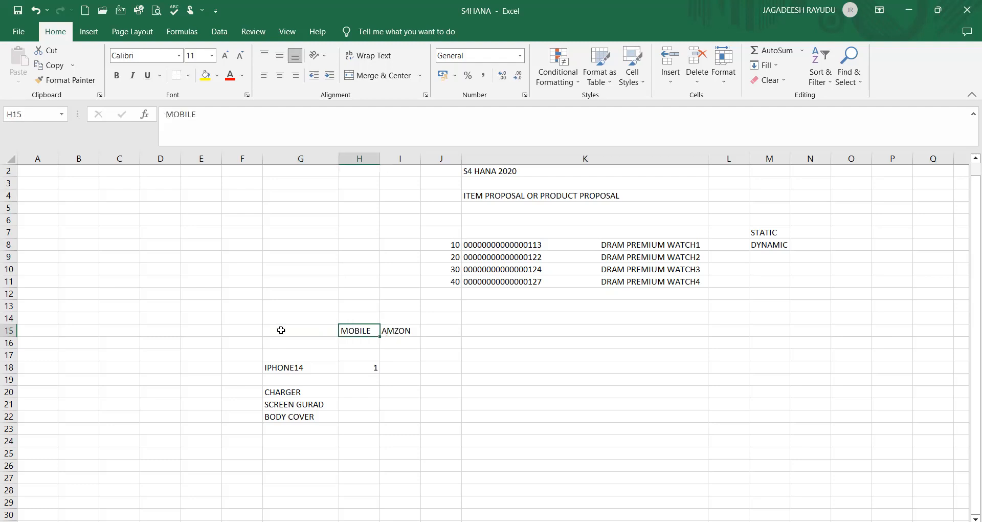
Step: Clear the mobile shopping example and its accessories from cells F15:I23
{"action": "key", "text": "shift+Right"}
{"action": "key", "text": "shift+Right"}
{"action": "key", "text": "shift+Right"}
{"action": "key", "text": "shift+Down"}
{"action": "key", "text": "shift+Down"}
{"action": "key", "text": "shift+Down"}
{"action": "key", "text": "shift+Down"}
{"action": "key", "text": "shift+Down"}
{"action": "key", "text": "shift+Down"}
{"action": "key", "text": "shift+Down"}
{"action": "key", "text": "shift+Down"}
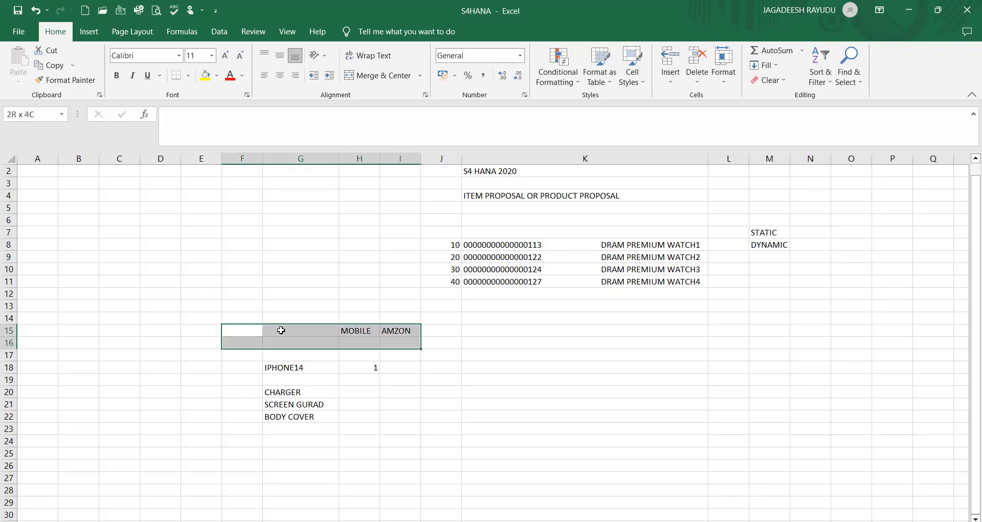
{"action": "key", "text": "Delete"}
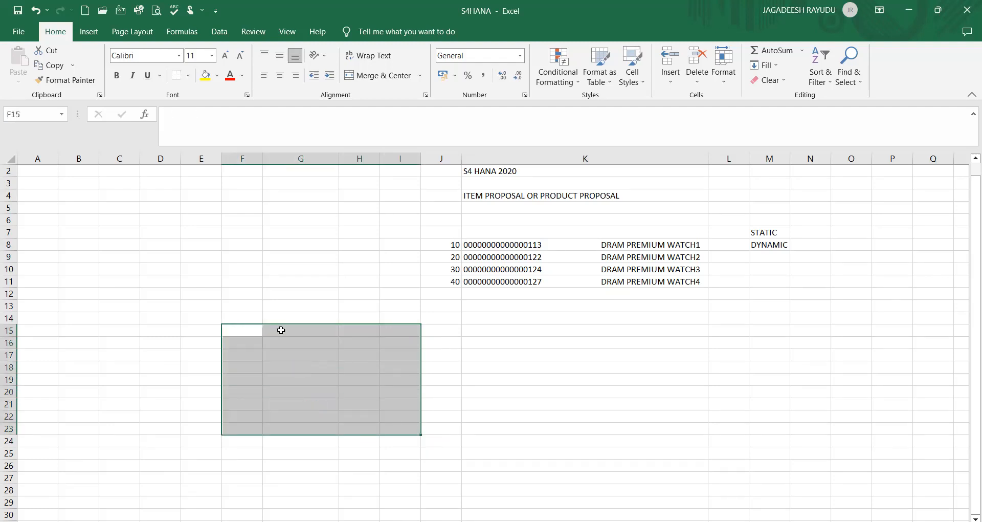
Step: Review the four DRAM PREMIUM WATCH material rows in cells K8 through K11
{"action": "left_click", "coordinate": [562, 231]}
{"action": "left_click", "coordinate": [548, 249]}
{"action": "left_click", "coordinate": [548, 254]}
{"action": "left_click", "coordinate": [544, 265]}
{"action": "left_click", "coordinate": [540, 283]}
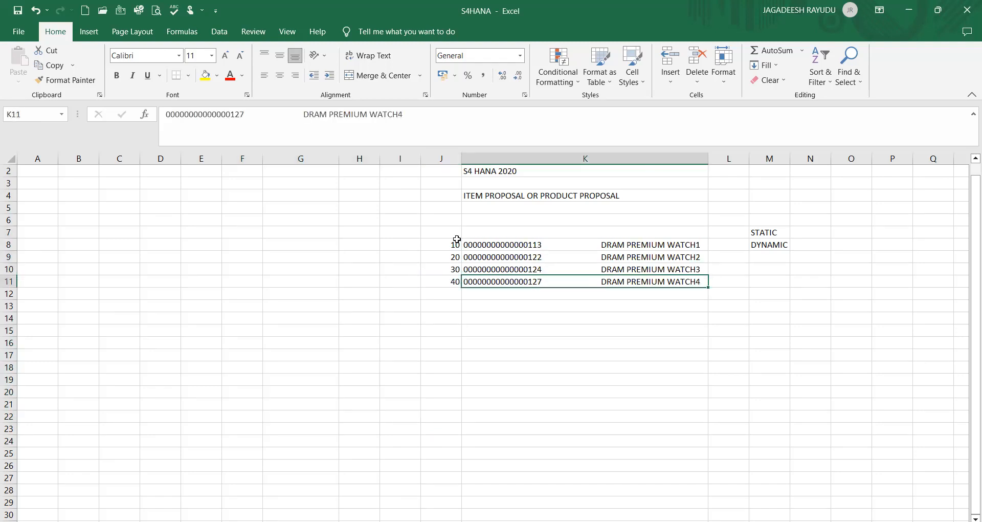
{"action": "left_click", "coordinate": [647, 247]}
{"action": "left_click", "coordinate": [647, 264]}
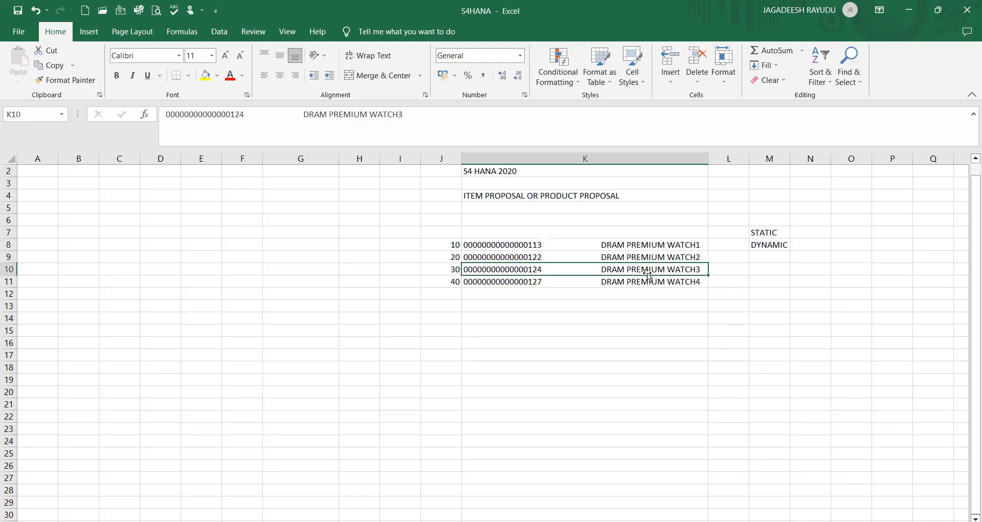
{"action": "left_click", "coordinate": [647, 278]}
{"action": "left_click", "coordinate": [639, 249]}
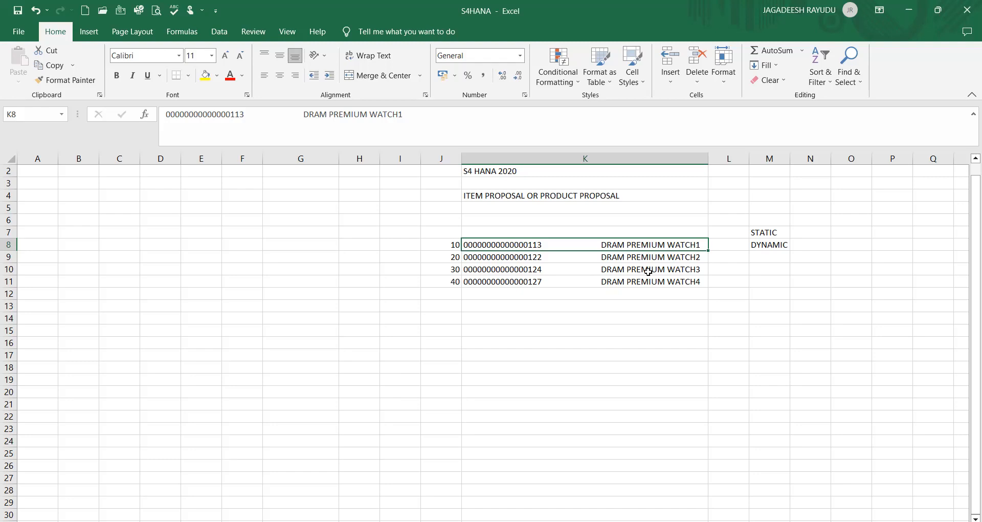
{"action": "left_click", "coordinate": [637, 4]}
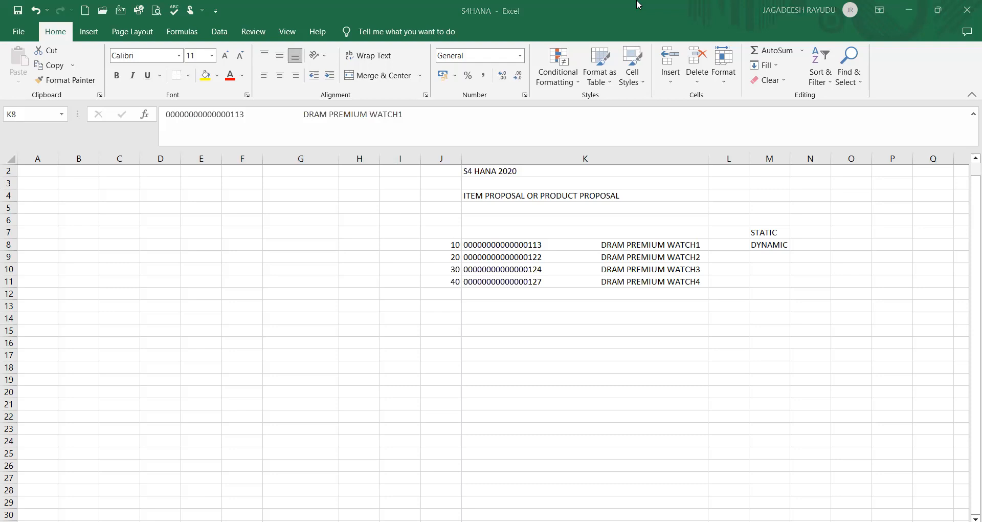
Step: Enter the transaction code VA51 in cell K16 below the material list
{"action": "left_click", "coordinate": [489, 344]}
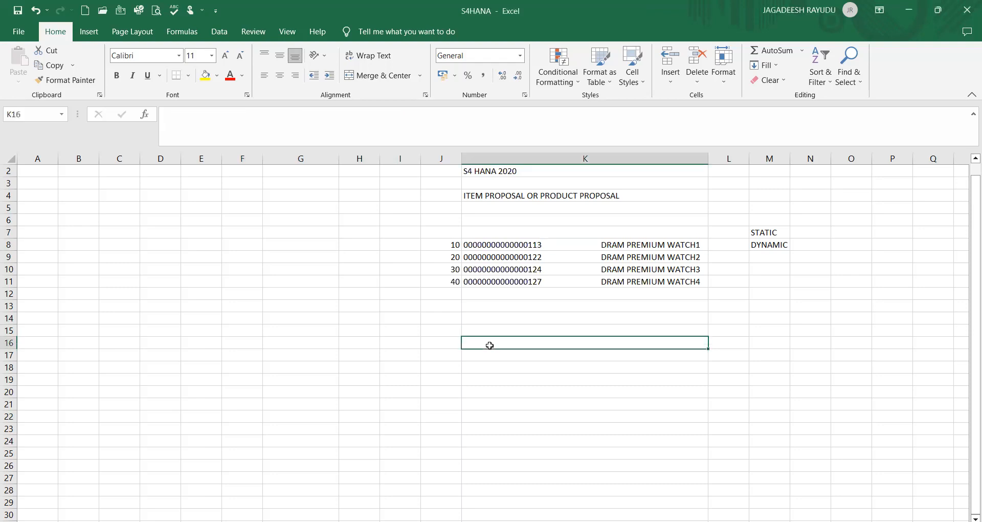
{"action": "type", "text": "va"}
{"action": "key", "text": "BackSpace"}
{"action": "key", "text": "BackSpace"}
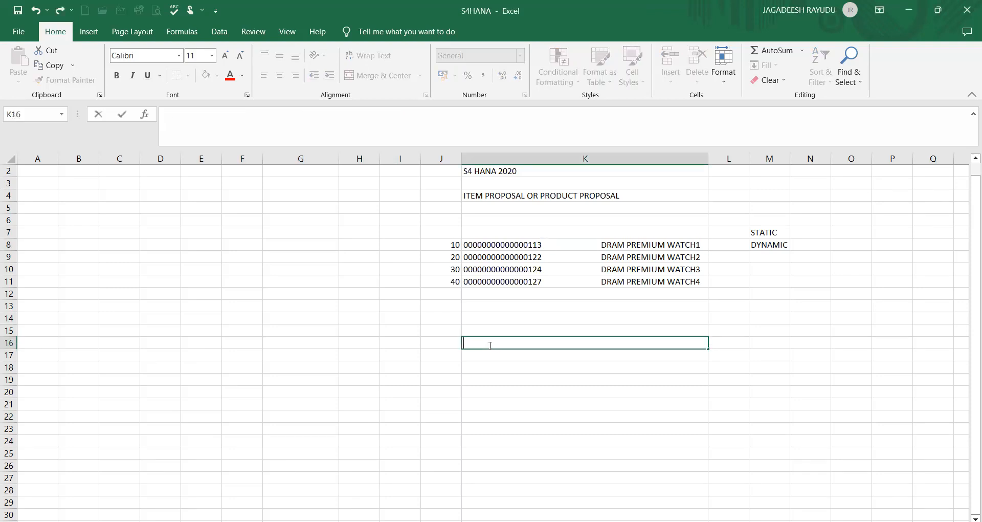
{"action": "type", "text": "VA51"}
{"action": "left_click", "coordinate": [443, 368]}
{"action": "left_click", "coordinate": [485, 342]}
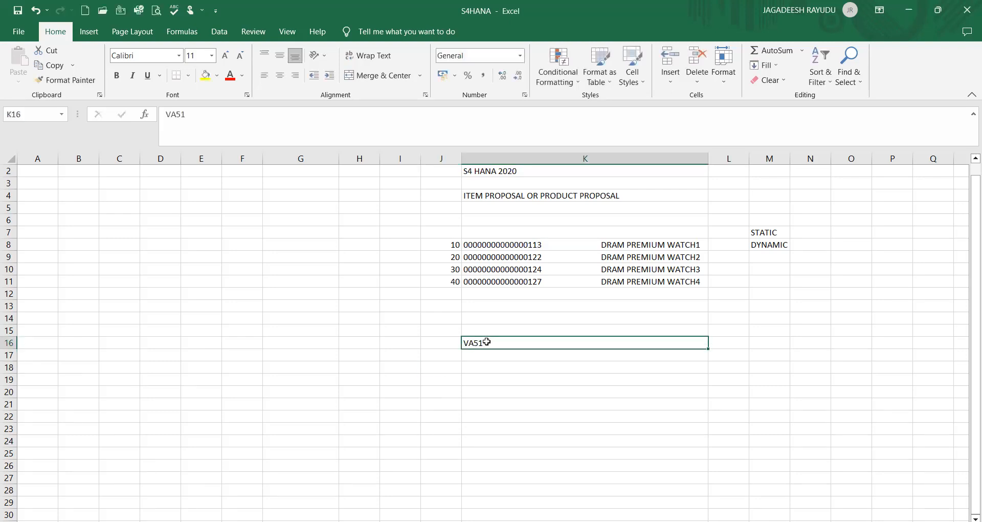
{"action": "left_click", "coordinate": [399, 344]}
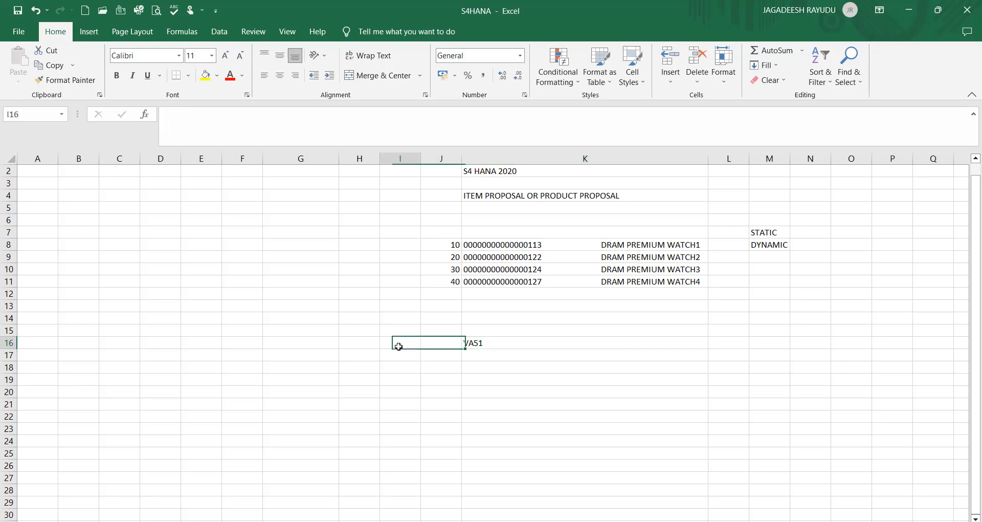
{"action": "left_click", "coordinate": [433, 347]}
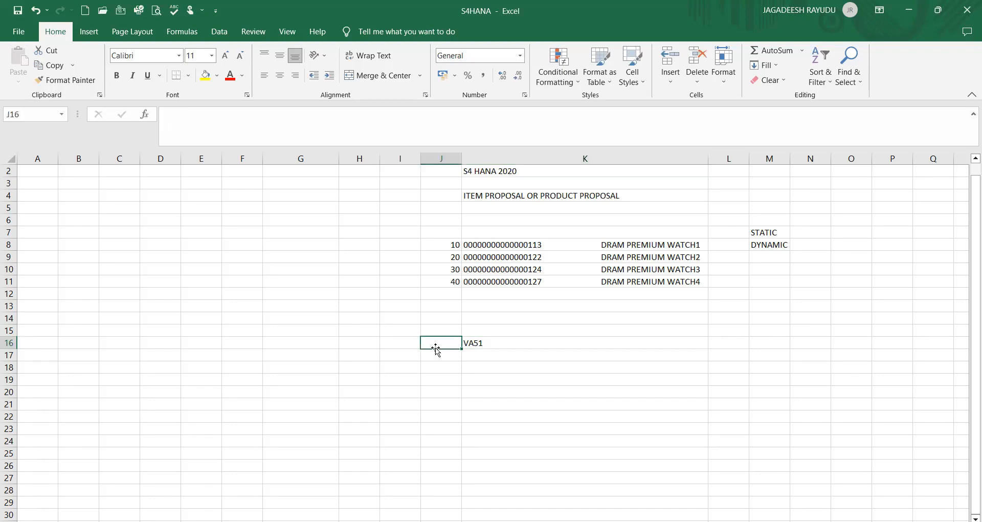
{"action": "left_click", "coordinate": [483, 350]}
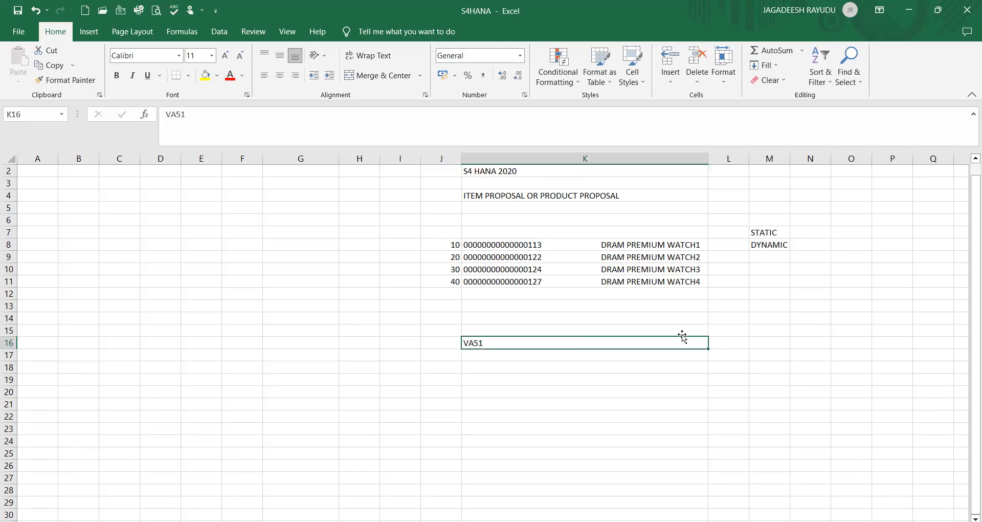
Step: Add the transaction codes VA52 in cell K17 and VA53 in cell K18
{"action": "type", "text": "VA"}
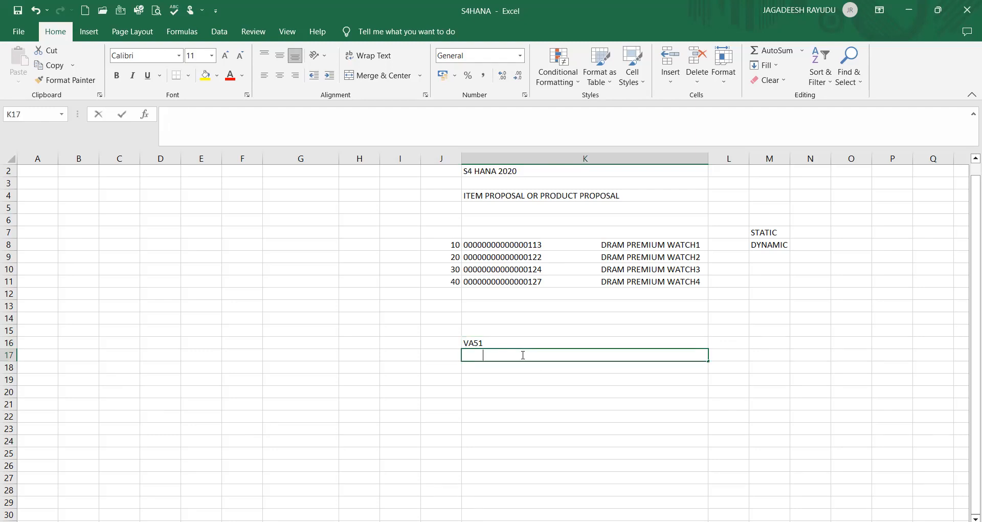
{"action": "type", "text": "52"}
{"action": "key", "text": "Return"}
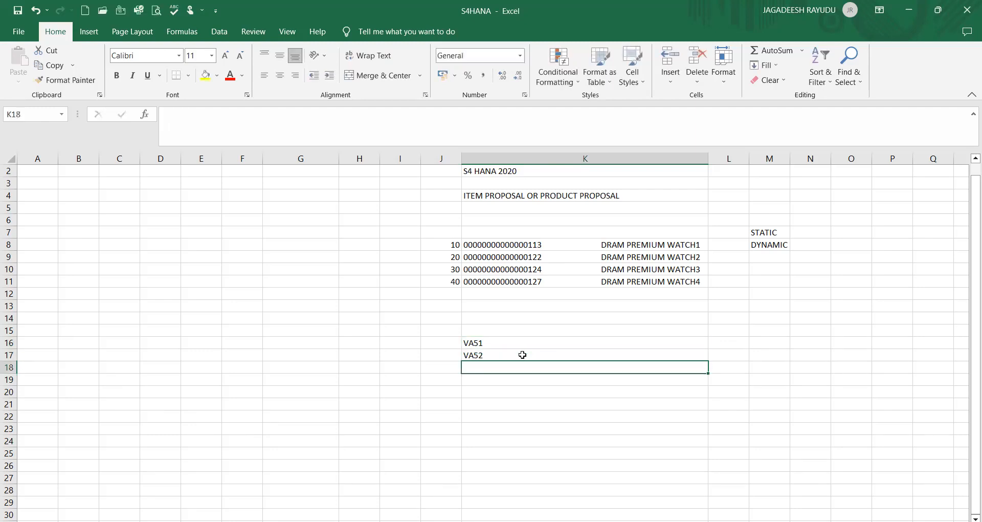
{"action": "type", "text": "VA53"}
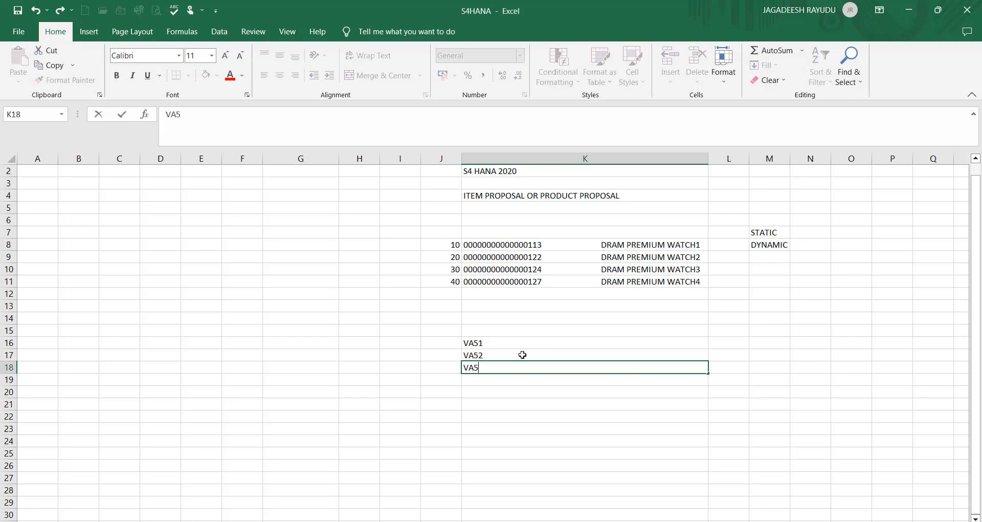
{"action": "key", "text": "Tab"}
{"action": "key", "text": "shift+Tab"}
{"action": "key", "text": "Left"}
{"action": "key", "text": "Up"}
{"action": "key", "text": "Up"}
{"action": "key", "text": "Up"}
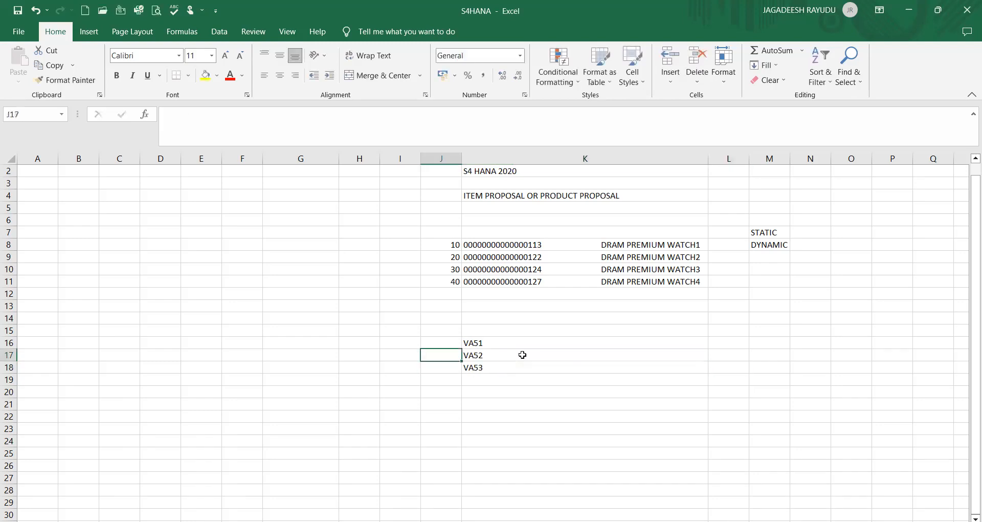
Step: Enter the document type codes MS in cell O14 and PV in cell P14
{"action": "key", "text": "Right"}
{"action": "key", "text": "Right"}
{"action": "key", "text": "Right"}
{"action": "key", "text": "Up"}
{"action": "key", "text": "Right"}
{"action": "key", "text": "Down"}
{"action": "key", "text": "Up"}
{"action": "key", "text": "Down"}
{"action": "key", "text": "Up"}
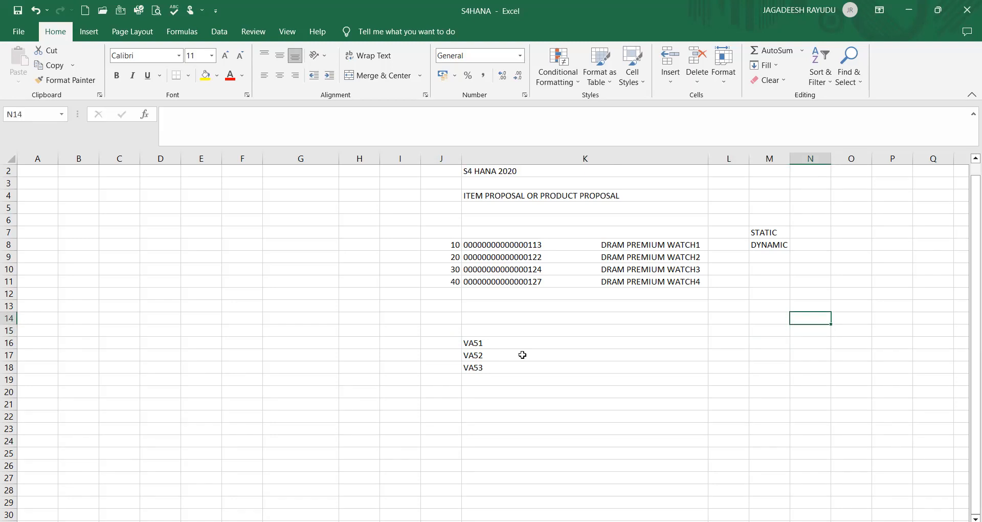
{"action": "key", "text": "Right"}
{"action": "key", "text": "Down"}
{"action": "key", "text": "Up"}
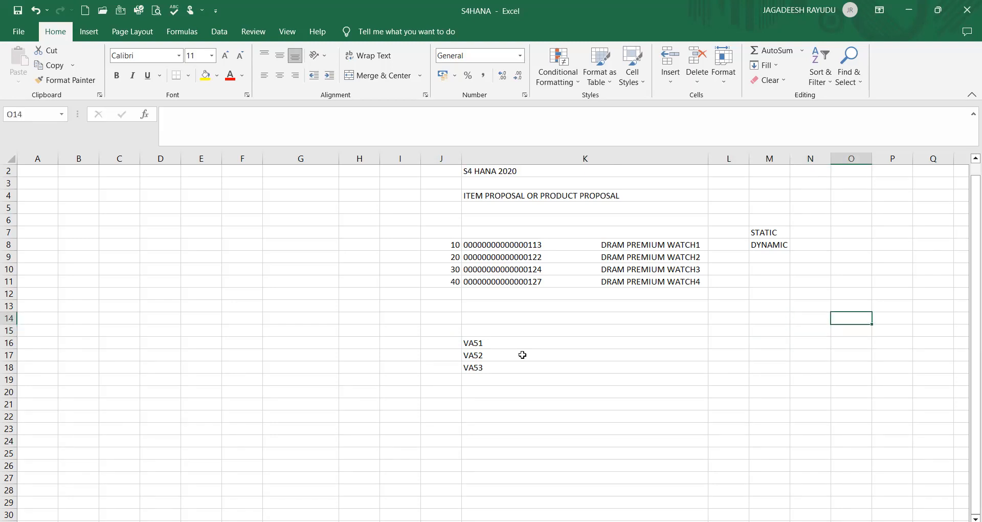
{"action": "type", "text": "MS"}
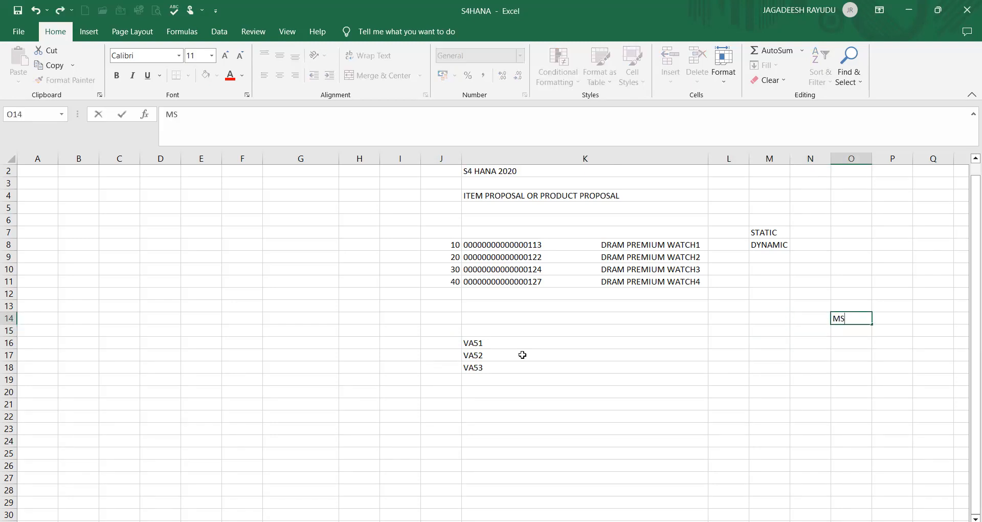
{"action": "key", "text": "Right"}
{"action": "type", "text": "PV"}
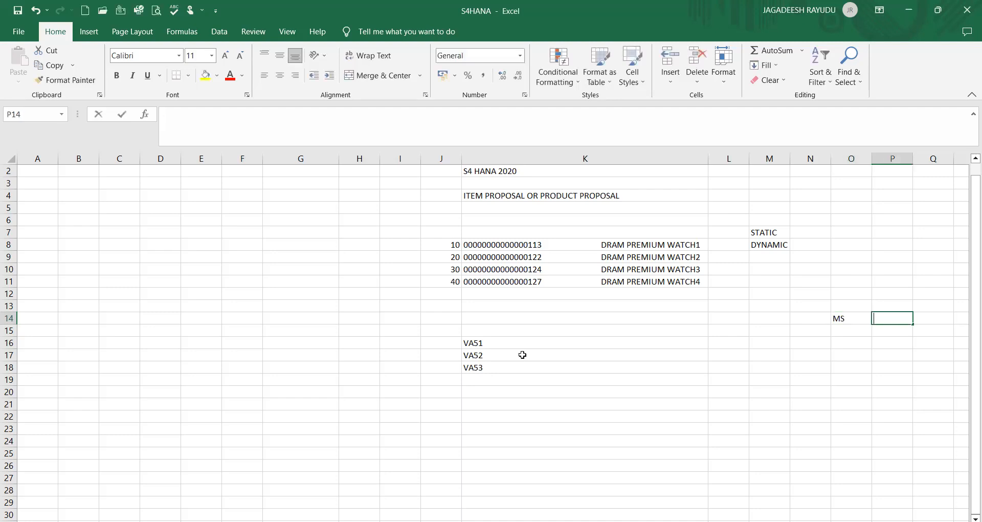
{"action": "key", "text": "Return"}
{"action": "key", "text": "Up"}
{"action": "key", "text": "Left"}
{"action": "key", "text": "Right"}
{"action": "key", "text": "Left"}
{"action": "key", "text": "Right"}
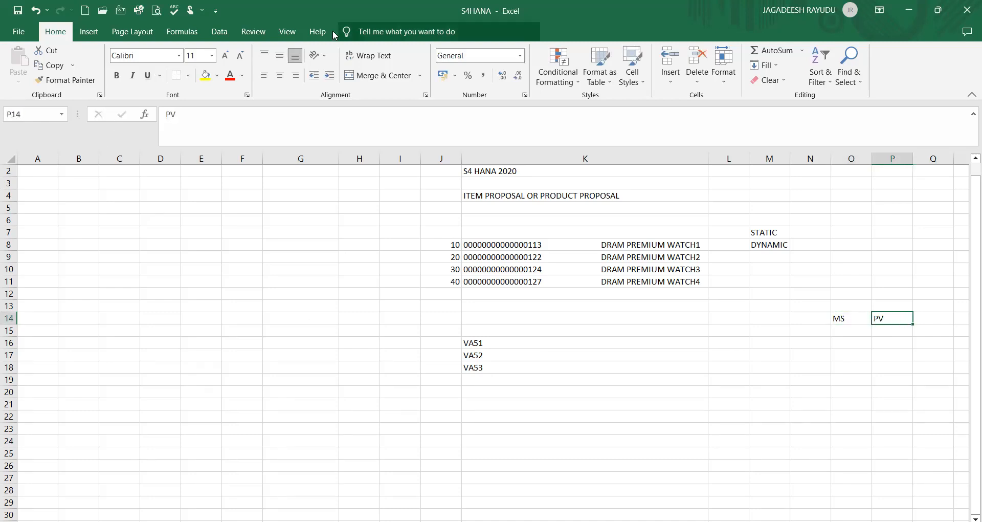
Step: Remove MS from cell O14, re-enter it in N17, and label it with ECC in M17
{"action": "left_click", "coordinate": [839, 318]}
{"action": "key", "text": "Delete"}
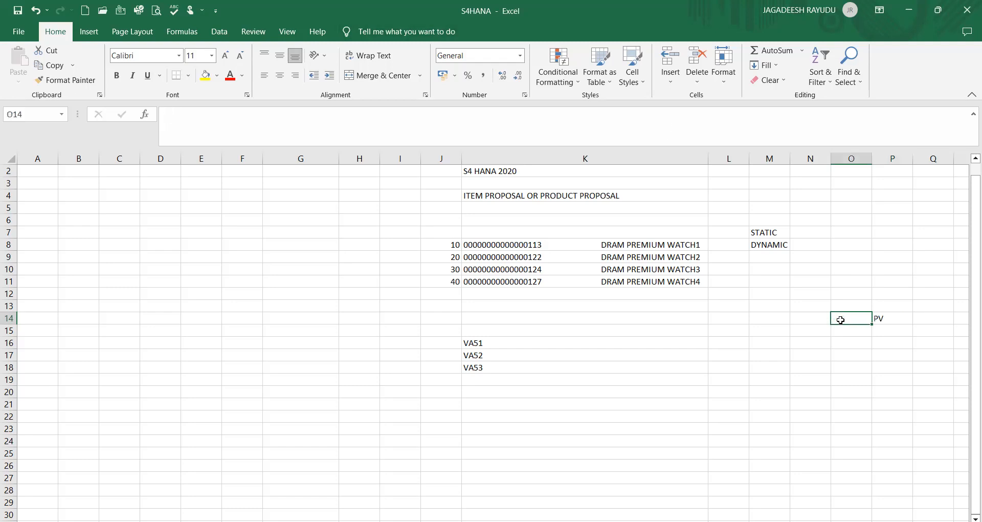
{"action": "left_click", "coordinate": [875, 325]}
{"action": "left_click", "coordinate": [805, 358]}
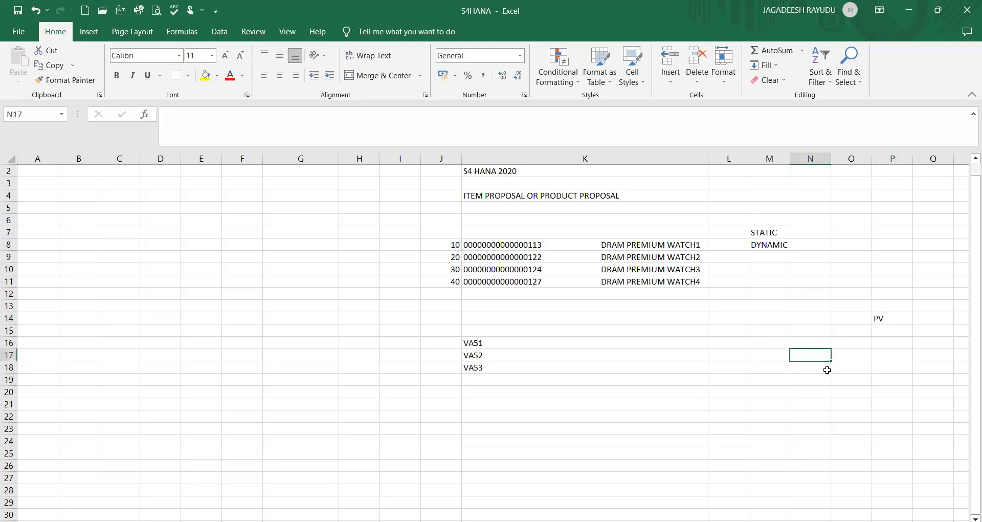
{"action": "type", "text": "MS"}
{"action": "left_click", "coordinate": [764, 354]}
{"action": "type", "text": "ECC"}
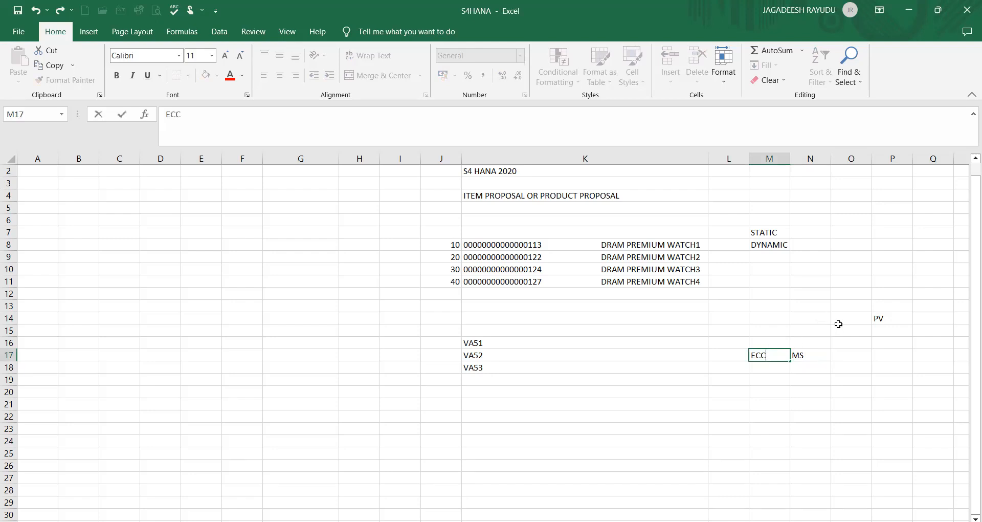
Step: Enter S4HANA in cell O14 as the label beside PV
{"action": "left_click", "coordinate": [838, 324]}
{"action": "type", "text": "SU"}
{"action": "key", "text": "BackSpace"}
{"action": "type", "text": "4HANA"}
{"action": "key", "text": "Return"}
{"action": "left_click", "coordinate": [845, 354]}
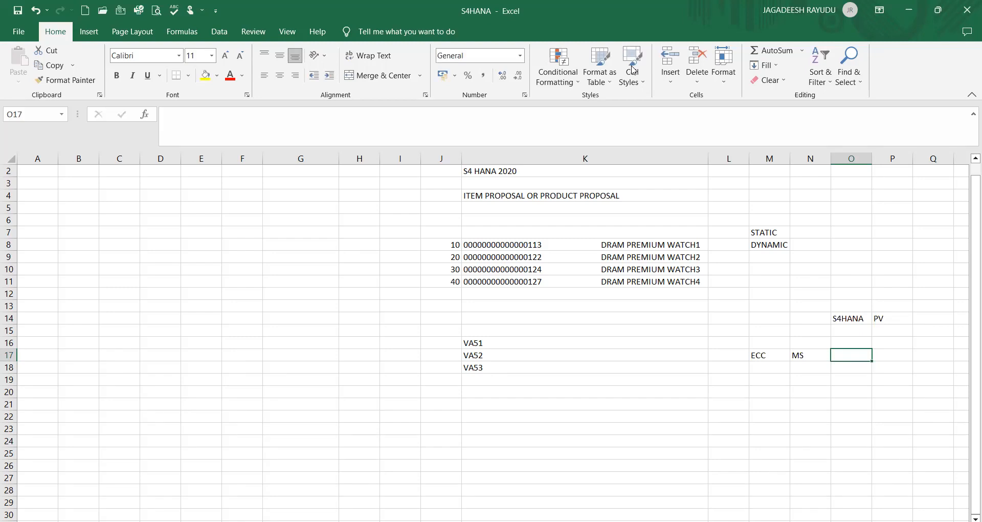
Step: Switch to SAP and open the Customizing Implementation Guide with transaction /NSPRO
{"action": "key", "text": "alt+Tab"}
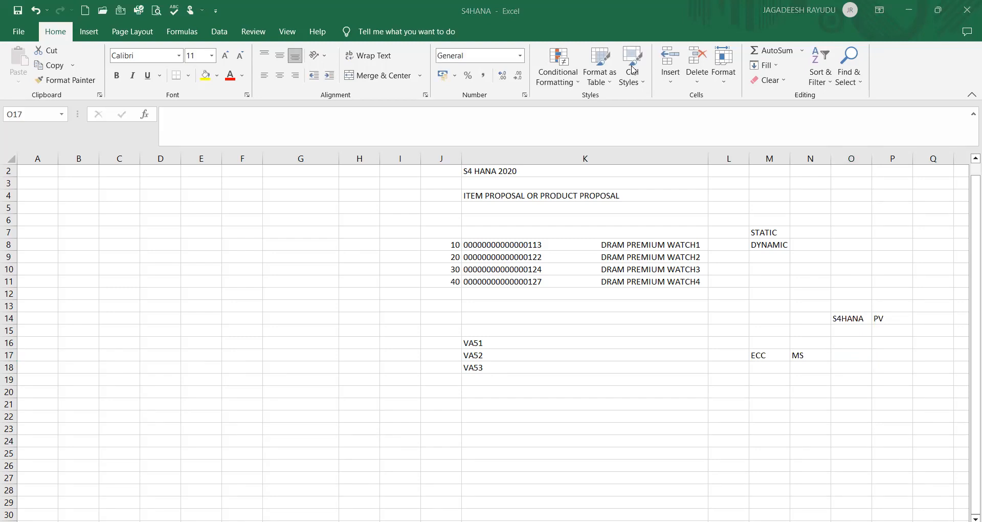
{"action": "key", "text": "alt+Tab"}
{"action": "left_click", "coordinate": [54, 67]}
{"action": "type", "text": "/NSE"}
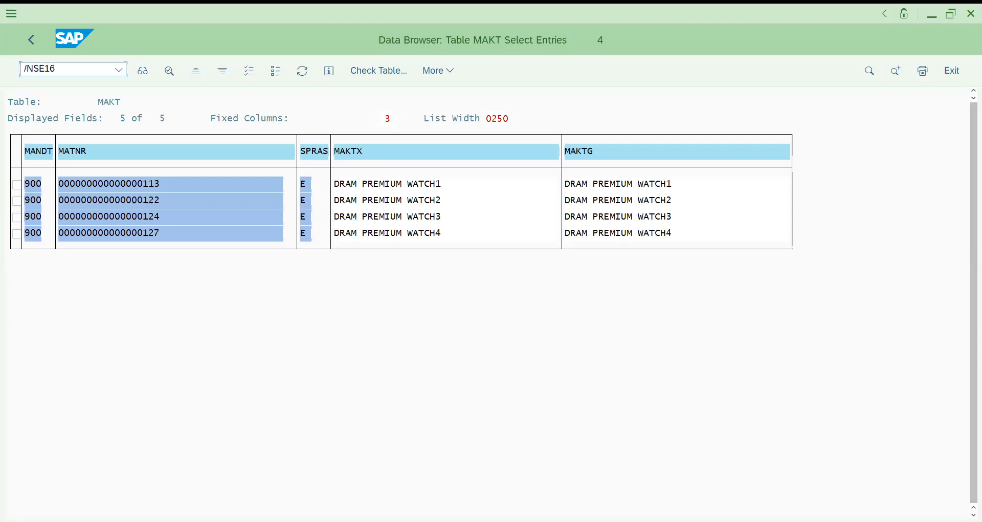
{"action": "type", "text": "16"}
{"action": "key", "text": "BackSpace"}
{"action": "key", "text": "BackSpace"}
{"action": "key", "text": "BackSpace"}
{"action": "key", "text": "BackSpace"}
{"action": "type", "text": "SPRO"}
{"action": "key", "text": "Return"}
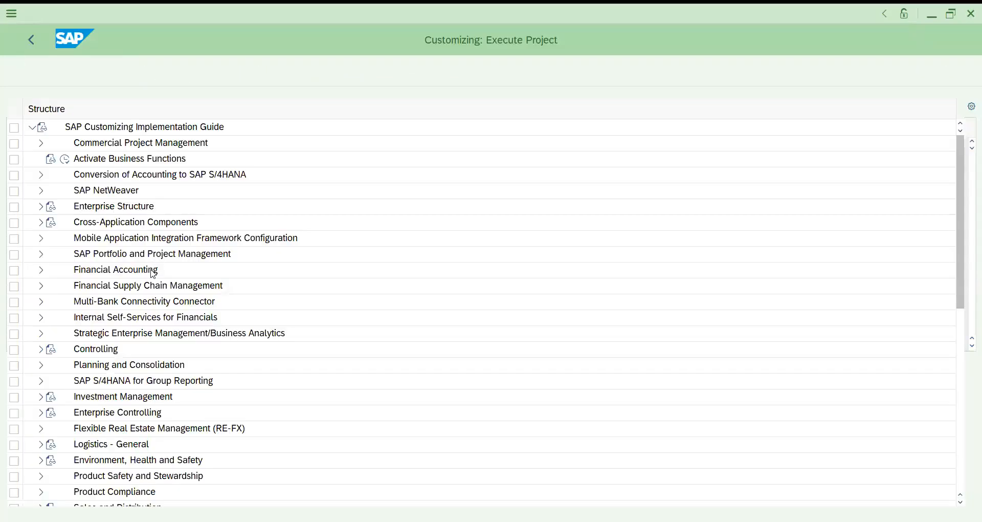
Step: Expand the Sales and Distribution node in the implementation guide structure
{"action": "left_click", "coordinate": [131, 315]}
{"action": "key", "text": "Down"}
{"action": "key", "text": "Down"}
{"action": "key", "text": "Down"}
{"action": "key", "text": "Down"}
{"action": "key", "text": "Down"}
{"action": "key", "text": "Down"}
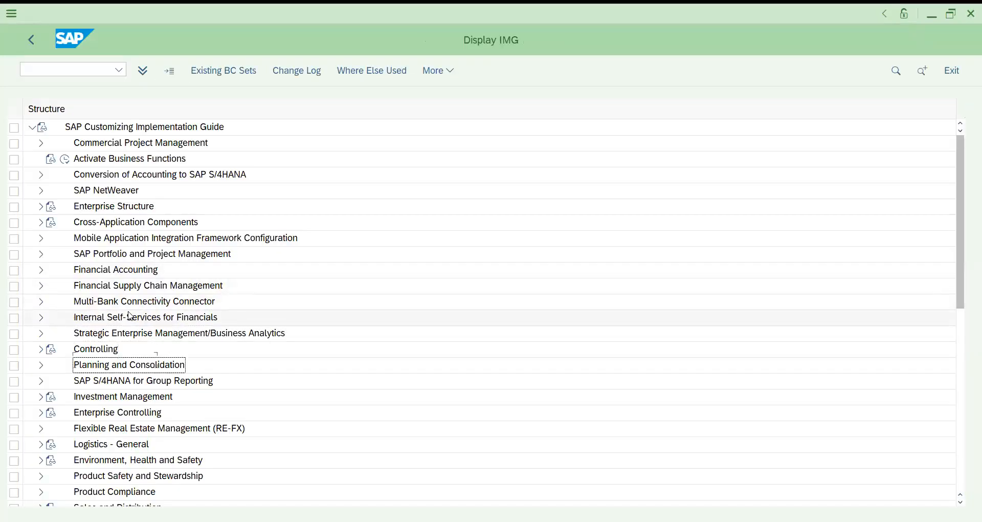
{"action": "key", "text": "Up"}
{"action": "key", "text": "Up"}
{"action": "key", "text": "Up"}
{"action": "key", "text": "Down"}
{"action": "key", "text": "Down"}
{"action": "key", "text": "Down"}
{"action": "key", "text": "Down"}
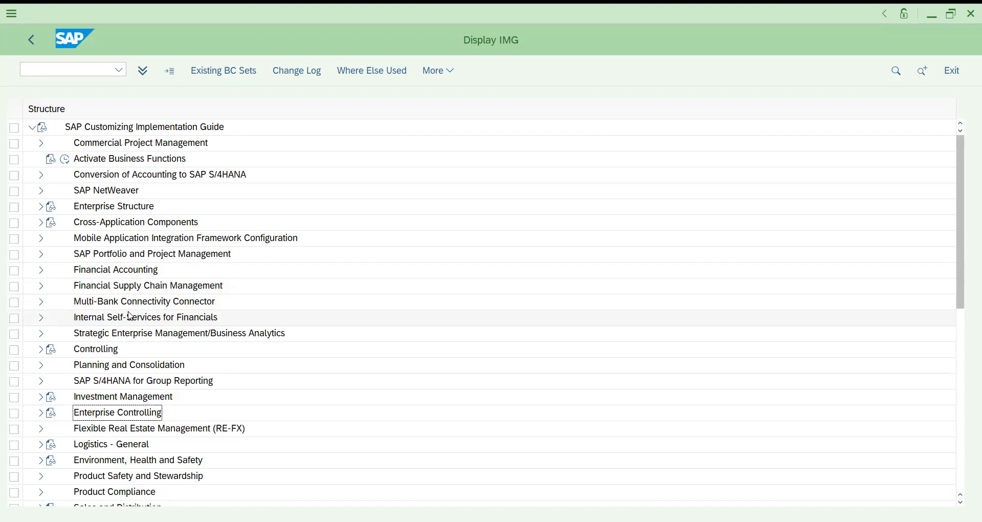
{"action": "key", "text": "Down"}
{"action": "key", "text": "Down"}
{"action": "key", "text": "Down"}
{"action": "key", "text": "Down"}
{"action": "key", "text": "Down"}
{"action": "key", "text": "Down"}
{"action": "key", "text": "Up"}
{"action": "key", "text": "Right"}
Step: Expand Sales, Sales Documents and Sales Document Header, and open the Define Sales Document Types activity
{"action": "key", "text": "Down"}
{"action": "key", "text": "Down"}
{"action": "key", "text": "Down"}
{"action": "key", "text": "Right"}
{"action": "key", "text": "Down"}
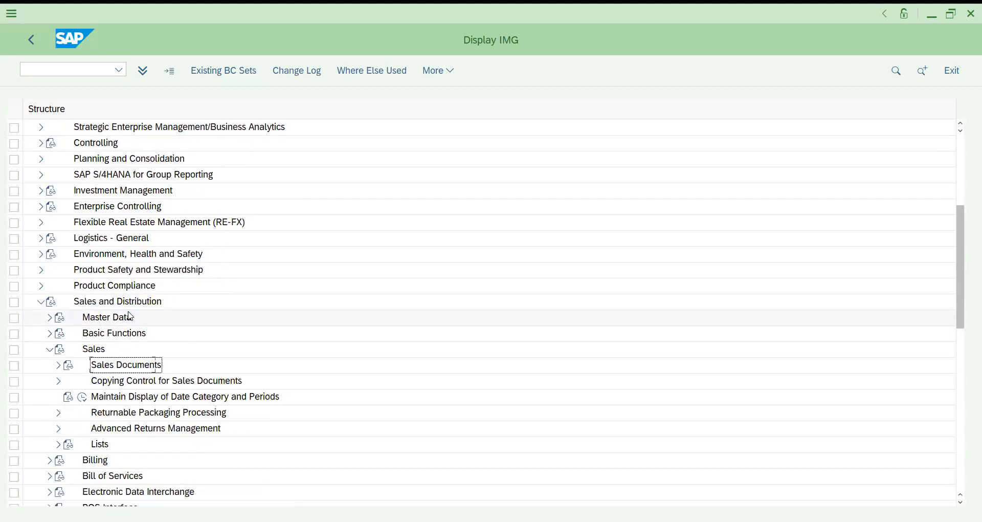
{"action": "key", "text": "Right"}
{"action": "key", "text": "Down"}
{"action": "key", "text": "Right"}
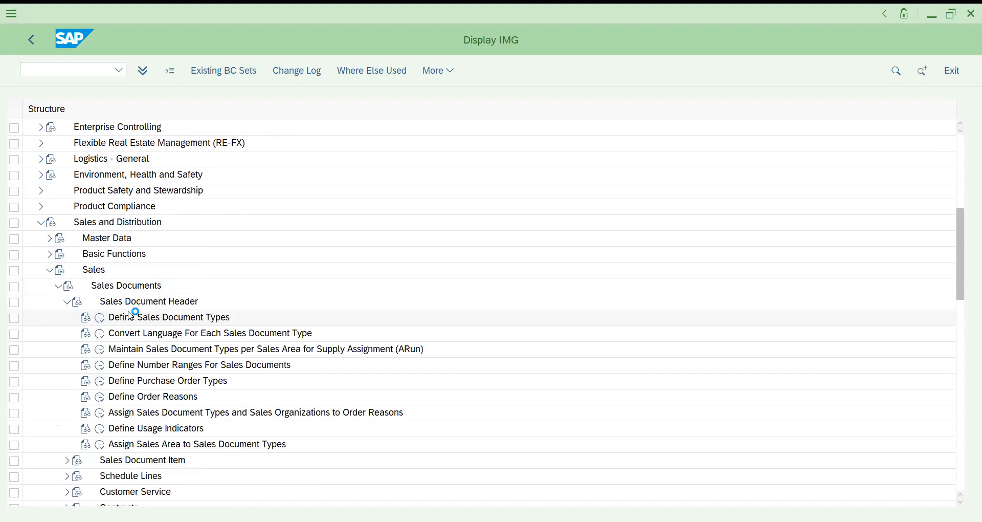
{"action": "left_click", "coordinate": [100, 318]}
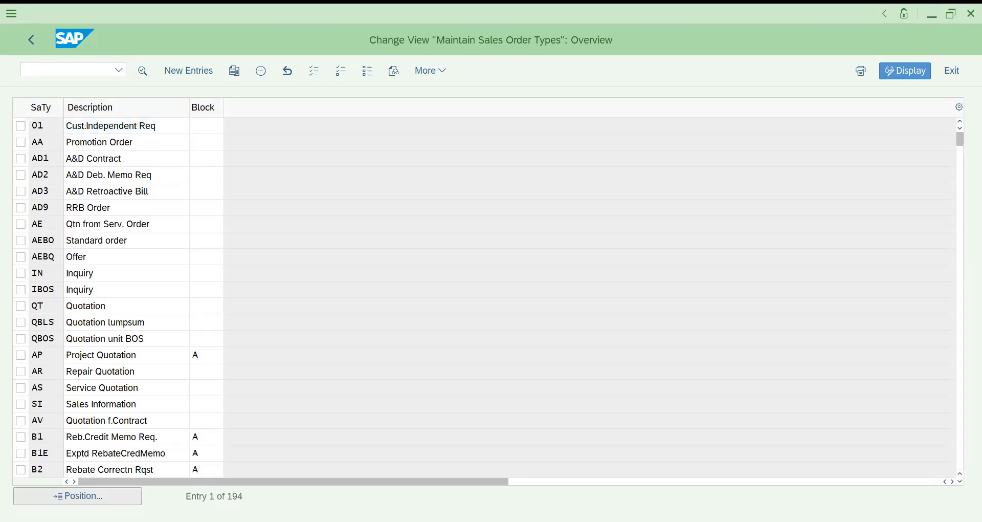
Step: Locate sales document type PV, open its details, and display the possible SD document category values
{"action": "left_click", "coordinate": [97, 495]}
{"action": "type", "text": "PV"}
{"action": "key", "text": "Return"}
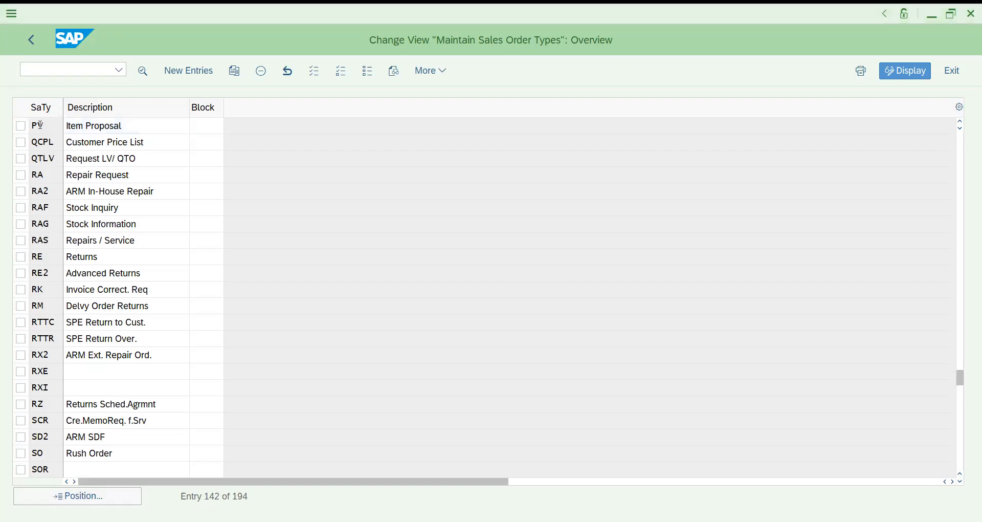
{"action": "double_click", "coordinate": [40, 125]}
{"action": "left_click", "coordinate": [168, 126]}
{"action": "left_click", "coordinate": [185, 132]}
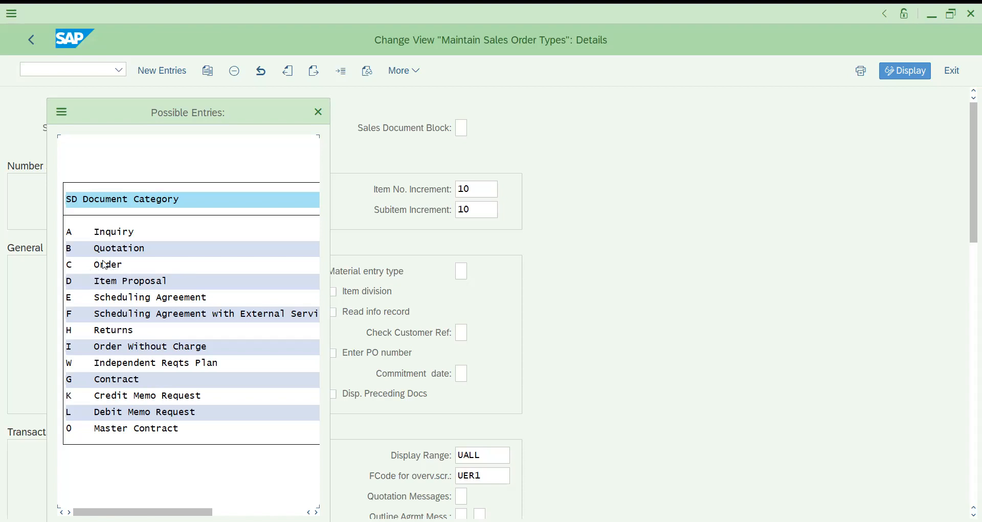
Step: Close the document category values and examine the transaction flow settings of document type PV, including the incompletion procedure
{"action": "left_click", "coordinate": [318, 113]}
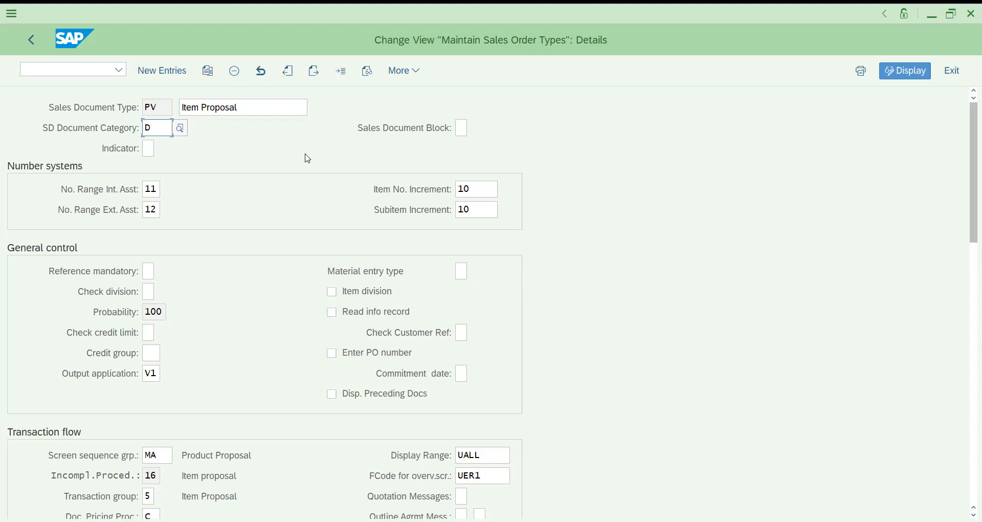
{"action": "left_click_drag", "start_coordinate": [968, 145], "coordinate": [968, 226]}
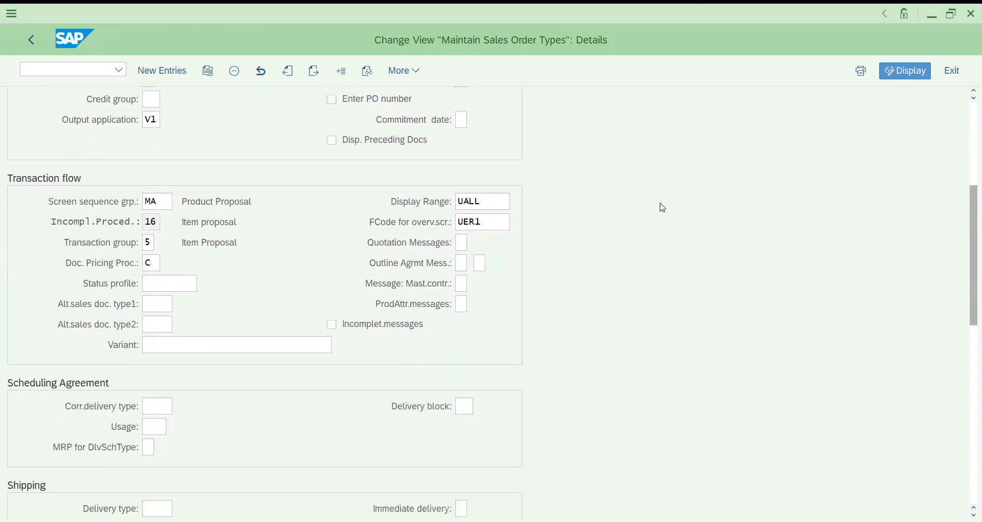
{"action": "left_click", "coordinate": [150, 222]}
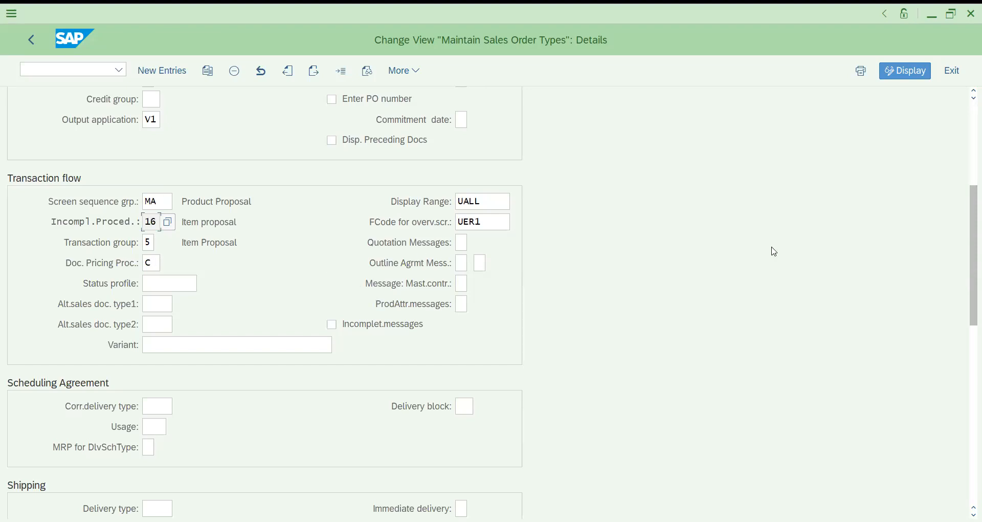
{"action": "scroll", "coordinate": [968, 221], "scroll_direction": "down", "scroll_amount": 2}
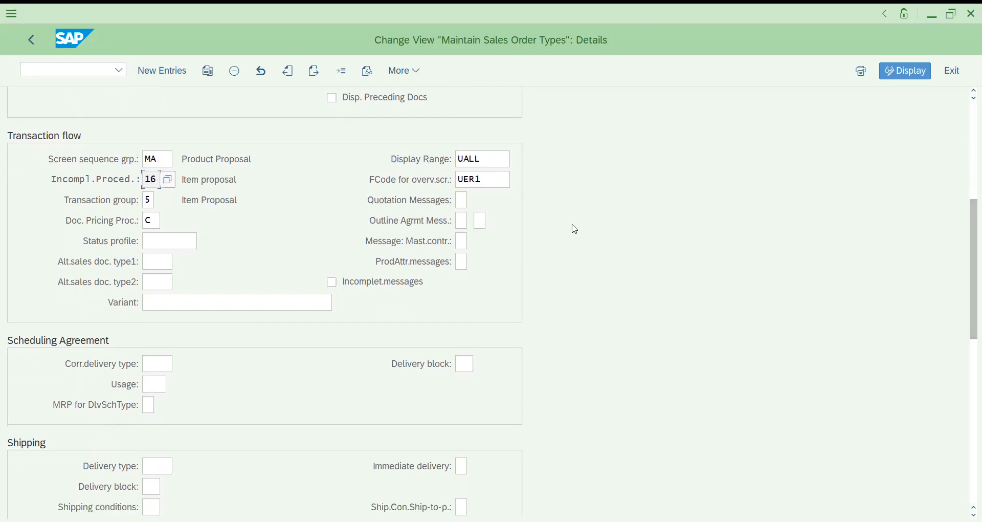
{"action": "scroll", "coordinate": [968, 260], "scroll_direction": "down", "scroll_amount": 2}
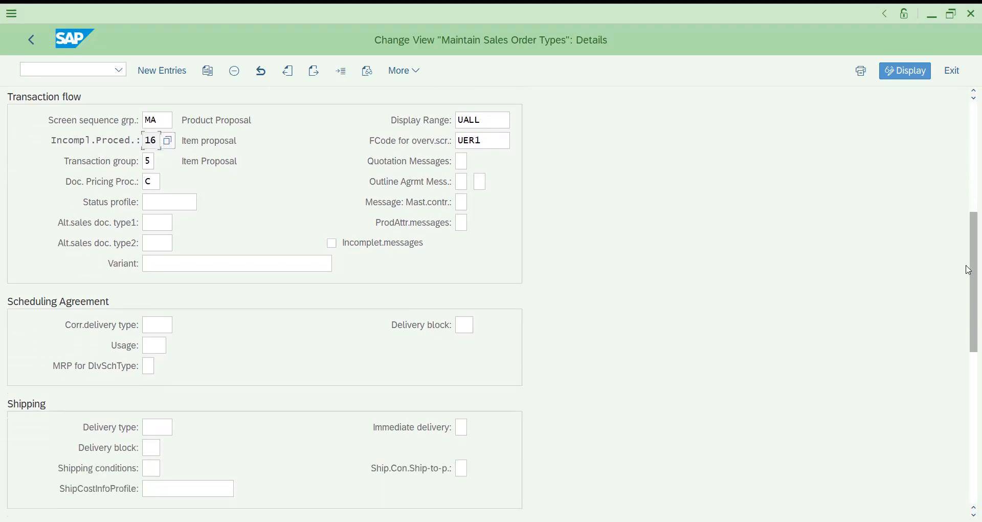
Step: Display the possible function codes for the overview screen of document type PV, and close the list without changing the value
{"action": "left_click", "coordinate": [491, 134]}
{"action": "left_click", "coordinate": [517, 133]}
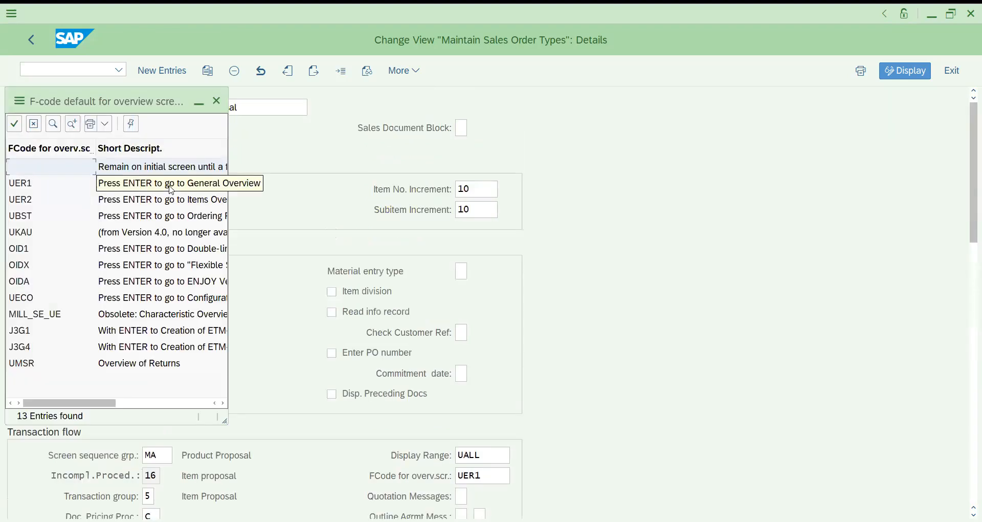
{"action": "left_click", "coordinate": [217, 101]}
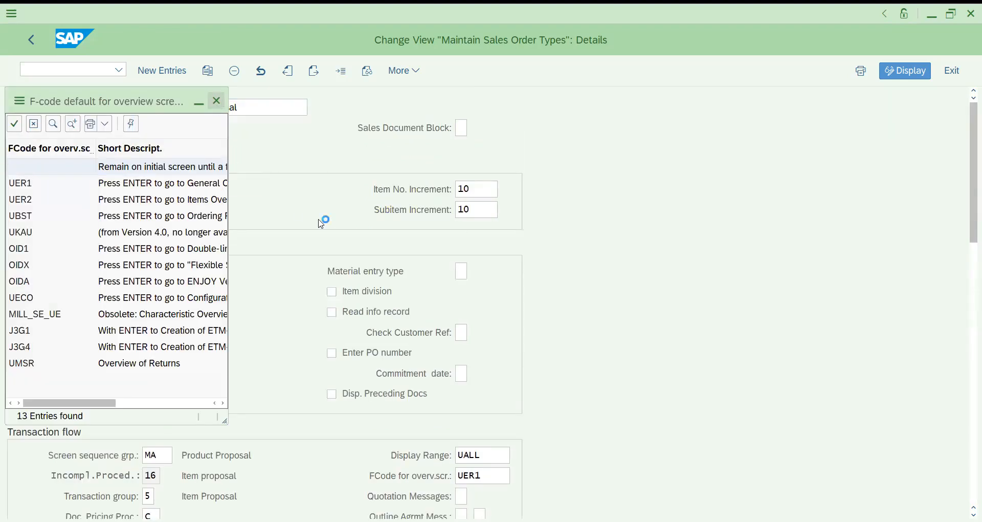
{"action": "left_click_drag", "start_coordinate": [970, 222], "coordinate": [953, 484]}
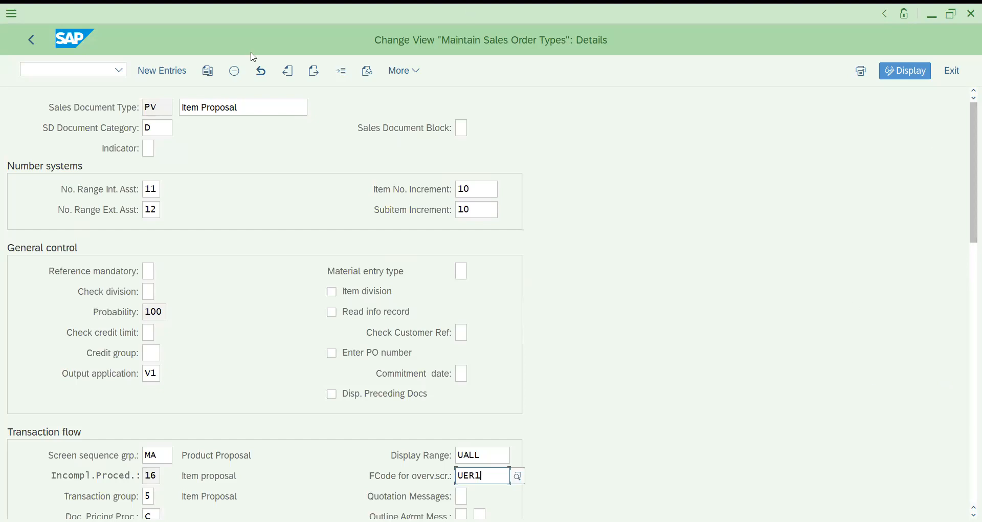
Step: Start creating an item proposal with transaction /NVA51 and continue to the overview with proposal type PV and the proposed organizational data
{"action": "left_click", "coordinate": [75, 69]}
{"action": "type", "text": "/NVA"}
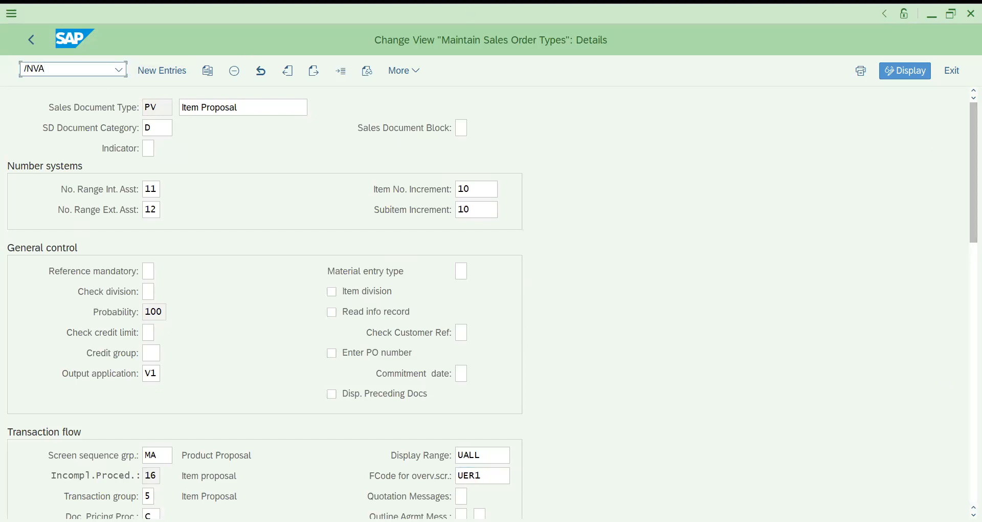
{"action": "type", "text": "51"}
{"action": "key", "text": "Return"}
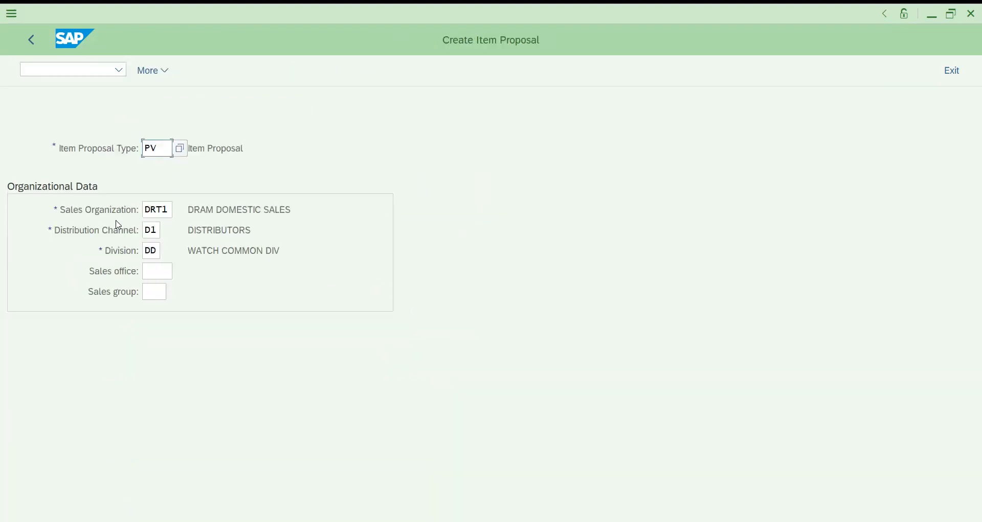
{"action": "key", "text": "Return"}
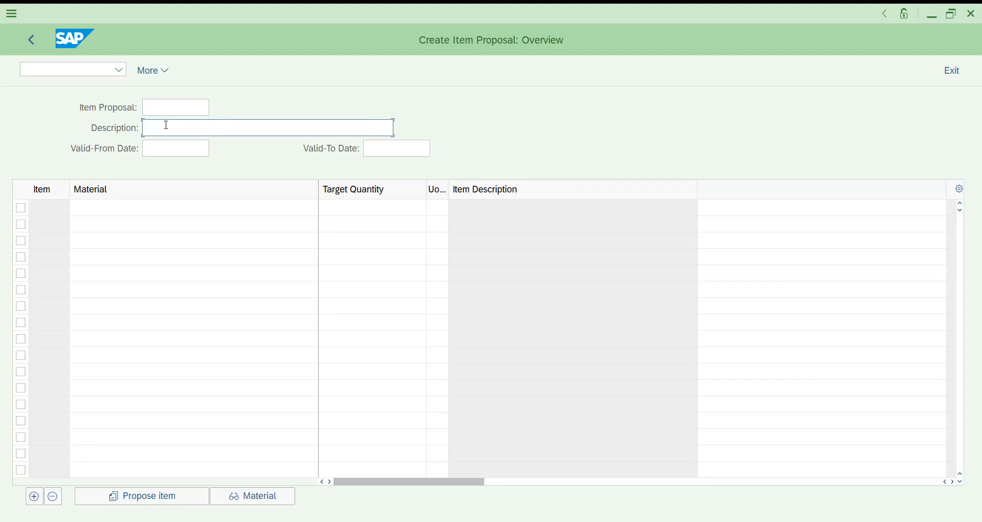
Step: Enter PREMIUMCOLLECTION as the item proposal's description
{"action": "type", "text": "PRE"}
{"action": "type", "text": "M"}
{"action": "type", "text": "IUM C"}
{"action": "type", "text": "COOG"}
{"action": "key", "text": "BackSpace"}
{"action": "key", "text": "BackSpace"}
{"action": "type", "text": "LLECTION"}
Step: Set the item proposal's validity period from 15.01.2023 to 22.01.2023
{"action": "left_click", "coordinate": [165, 144]}
{"action": "left_click", "coordinate": [215, 151]}
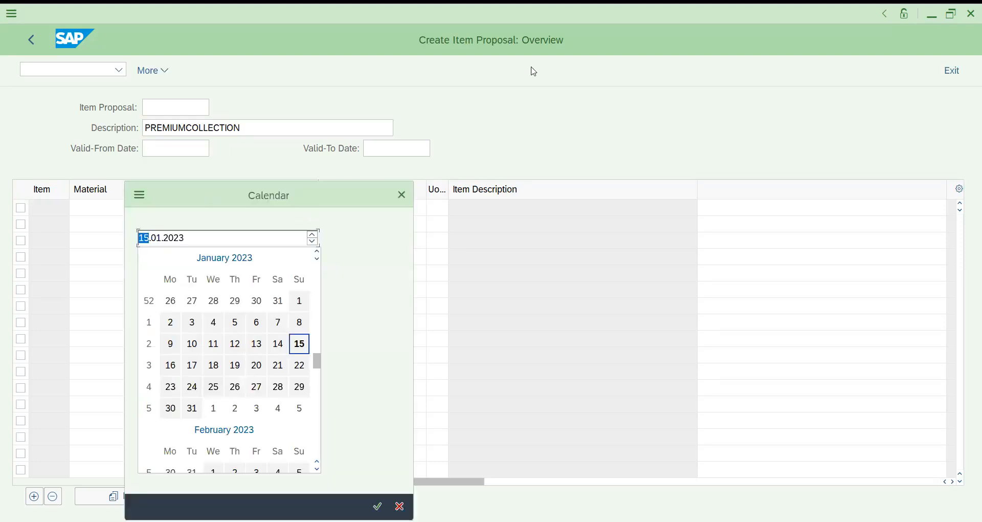
{"action": "double_click", "coordinate": [297, 349]}
{"action": "left_click", "coordinate": [397, 150]}
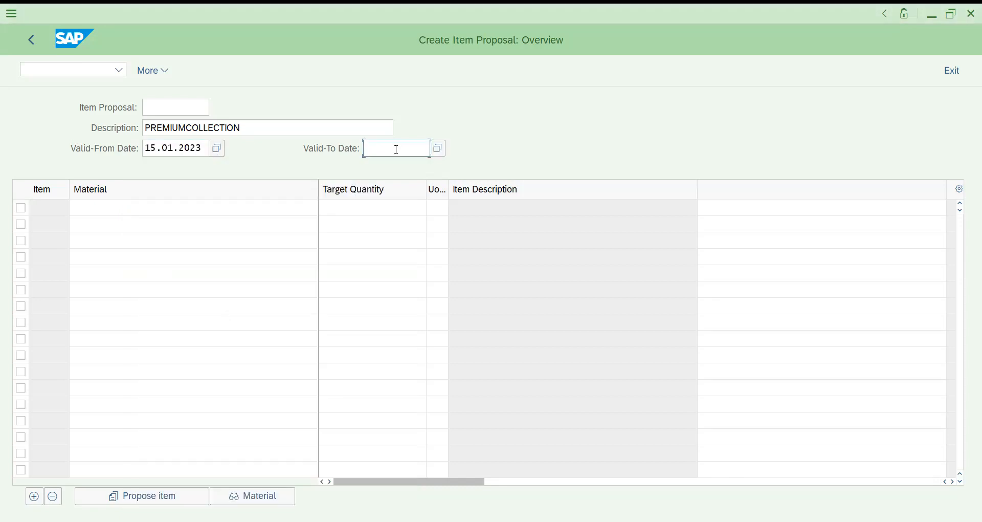
{"action": "left_click", "coordinate": [438, 149]}
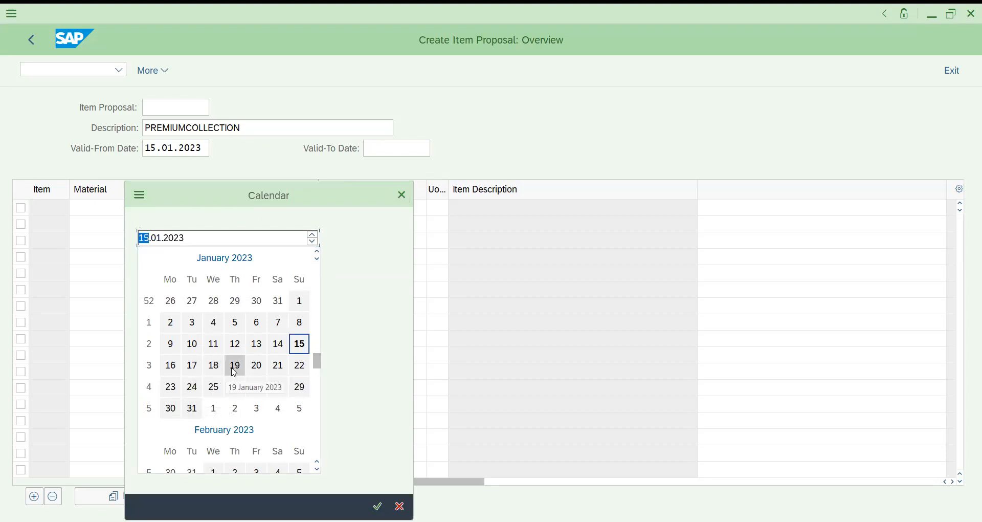
{"action": "double_click", "coordinate": [301, 366]}
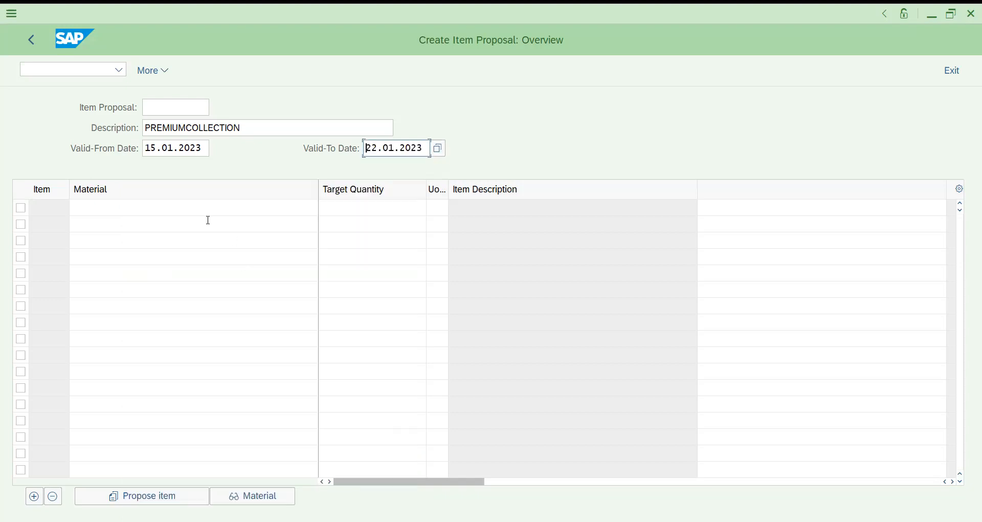
Step: Switch to the Excel worksheet to check the DRAM premium watch material numbers, and return to the item proposal in SAP
{"action": "left_click", "coordinate": [200, 210]}
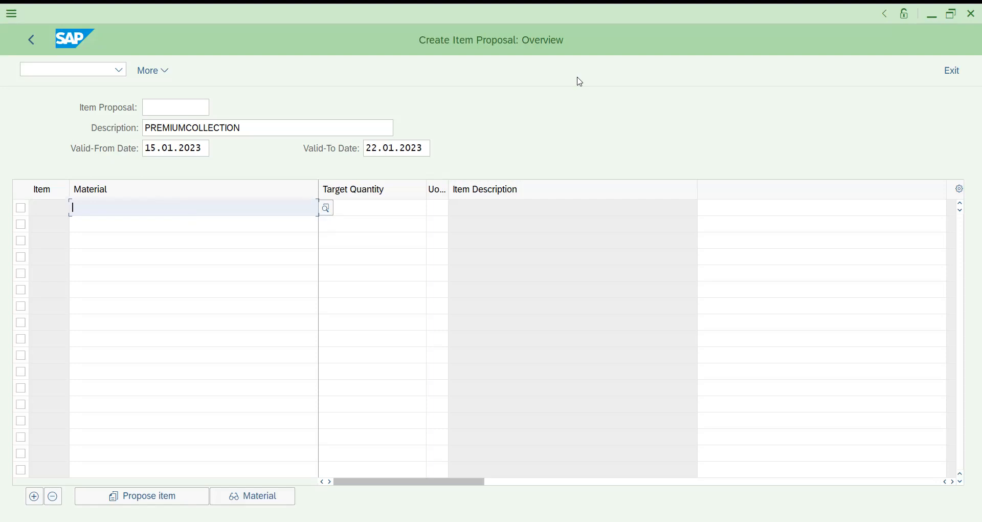
{"action": "key", "text": "alt+Tab"}
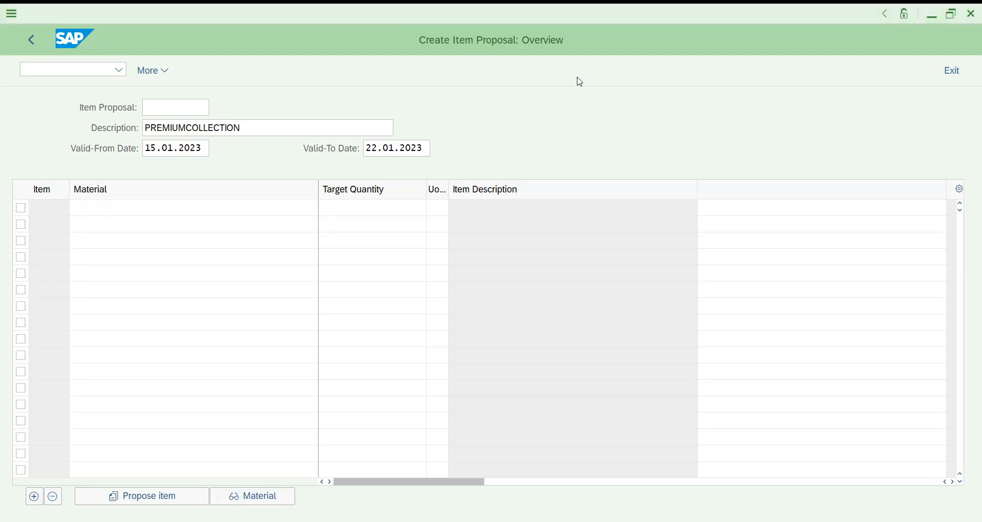
{"action": "key", "text": "alt+Tab"}
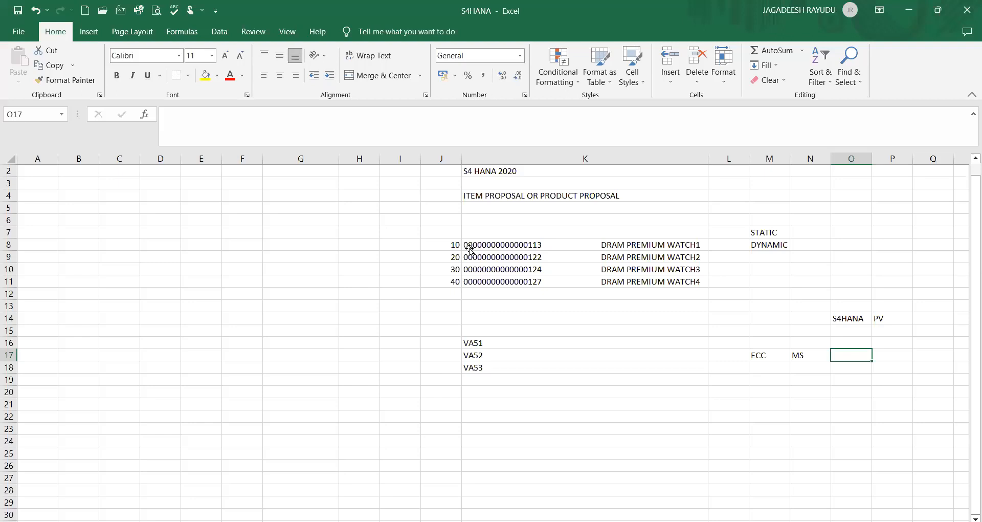
{"action": "left_click", "coordinate": [470, 250]}
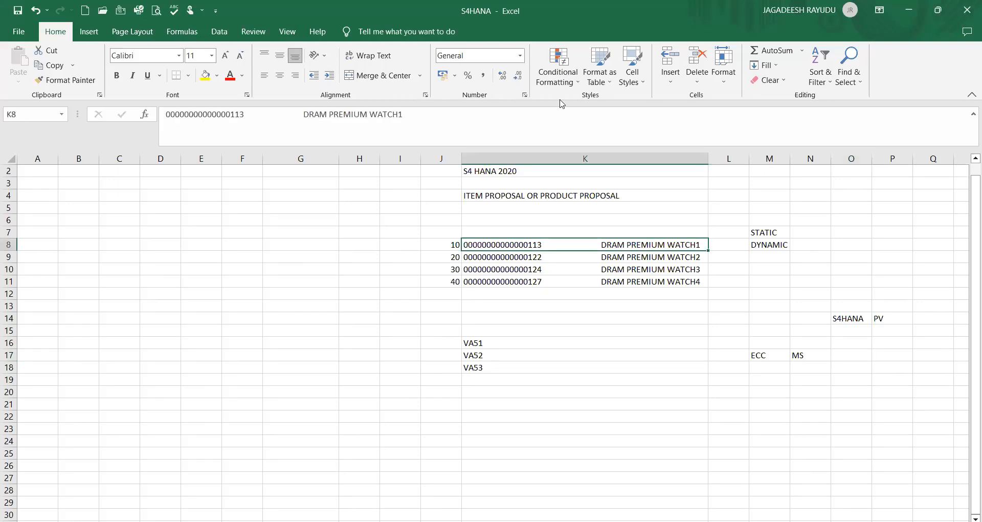
{"action": "key", "text": "alt+Tab"}
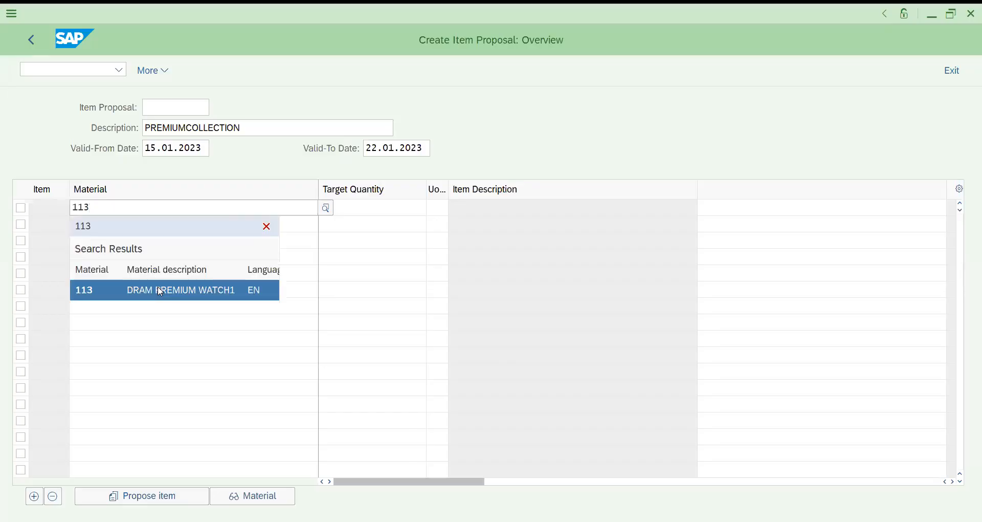
Step: Enter materials 113, 122, 124 and 127 in the first four item rows of the proposal
{"action": "left_click", "coordinate": [158, 287]}
{"action": "left_click", "coordinate": [123, 224]}
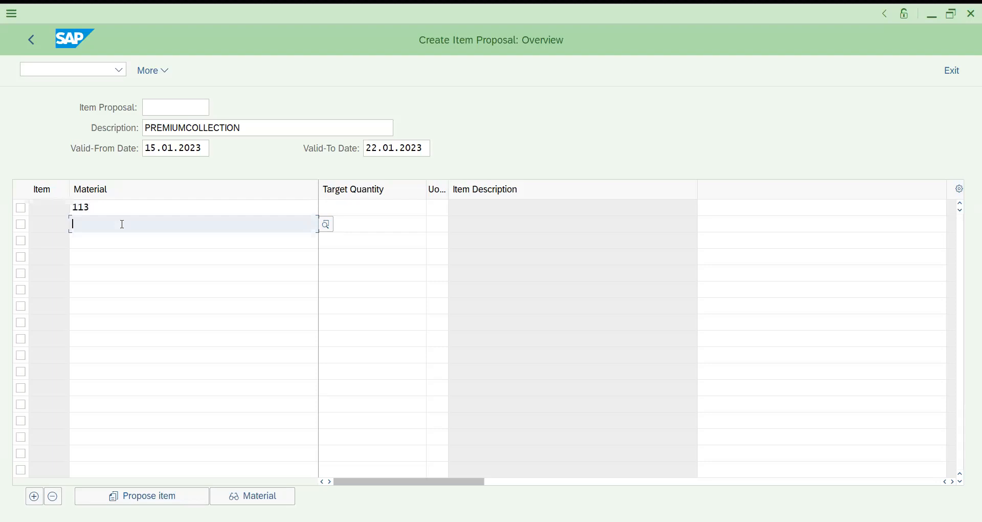
{"action": "type", "text": "122"}
{"action": "left_click", "coordinate": [120, 289]}
{"action": "left_click", "coordinate": [98, 239]}
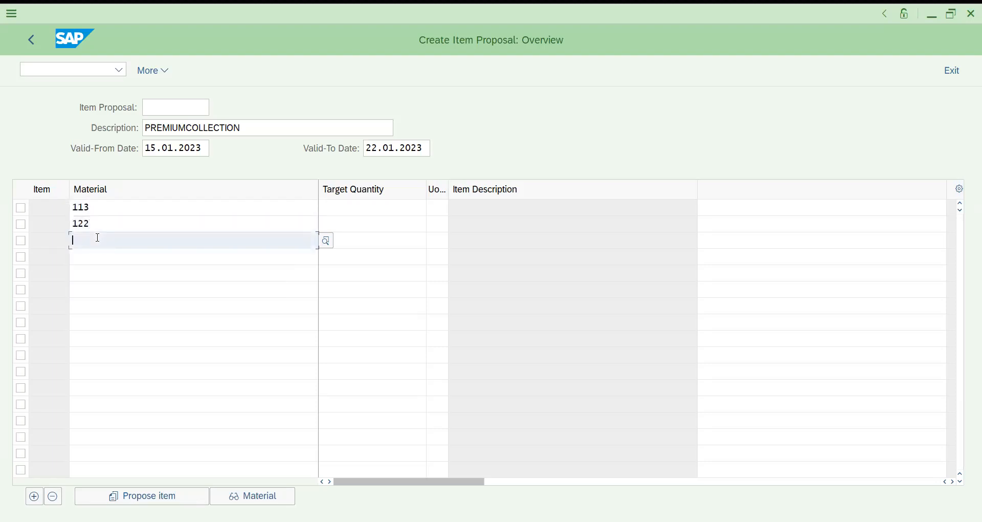
{"action": "type", "text": "124"}
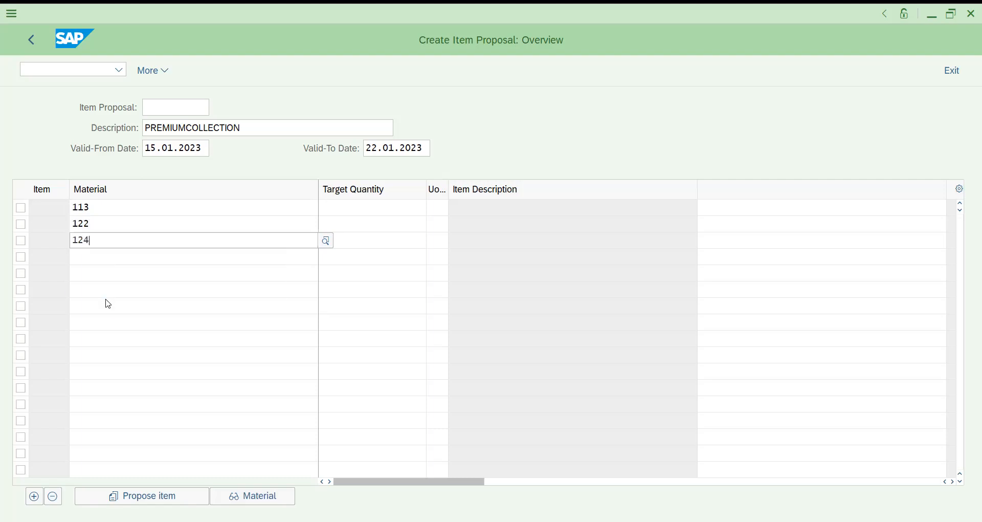
{"action": "left_click", "coordinate": [109, 309]}
{"action": "left_click", "coordinate": [92, 256]}
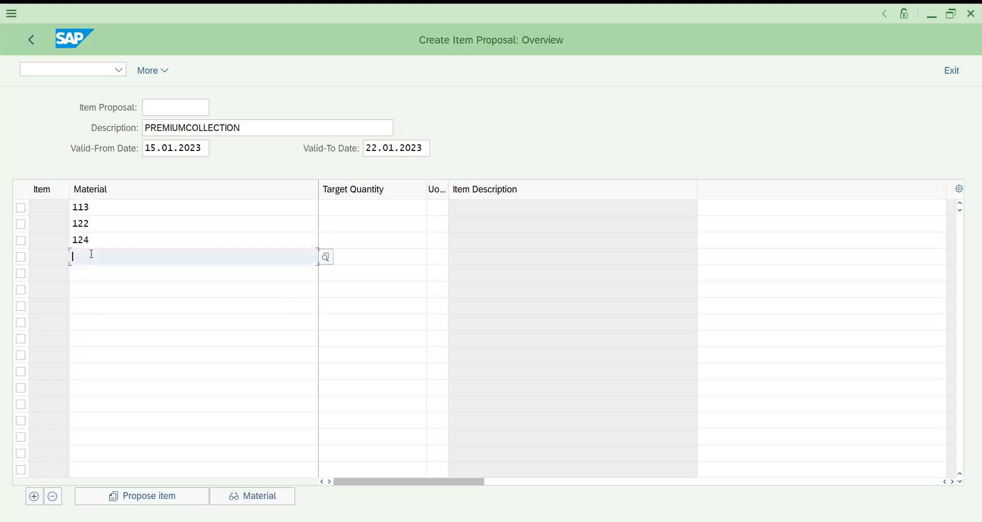
{"action": "type", "text": "127"}
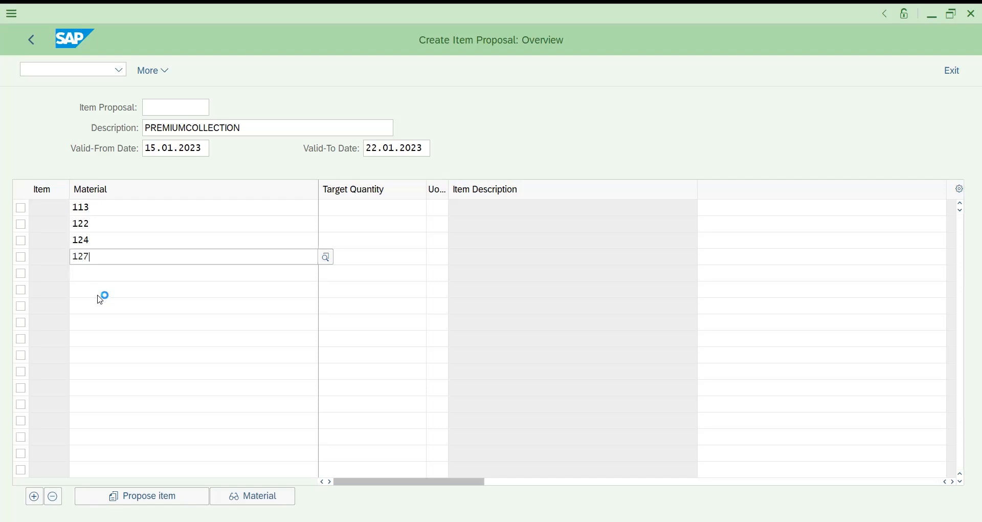
{"action": "left_click", "coordinate": [111, 318]}
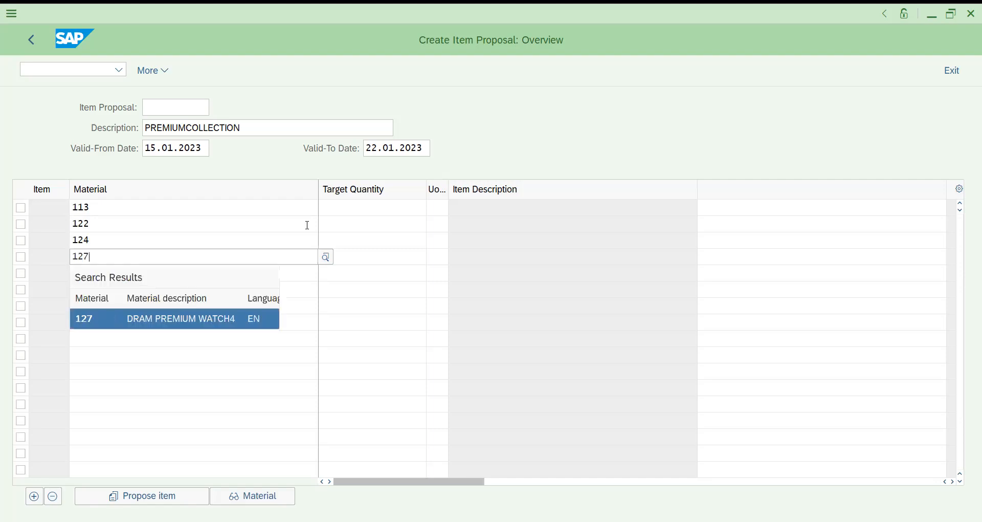
Step: Set the target quantities to 50, 20, 40 and 50 for materials 113, 122, 124 and 127
{"action": "left_click", "coordinate": [344, 210]}
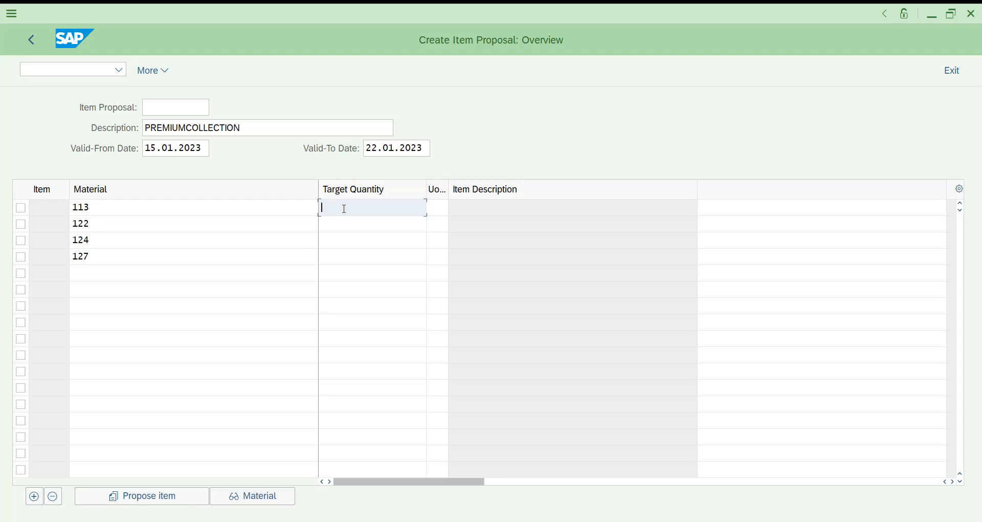
{"action": "type", "text": "50"}
{"action": "left_click", "coordinate": [335, 225]}
{"action": "type", "text": "20"}
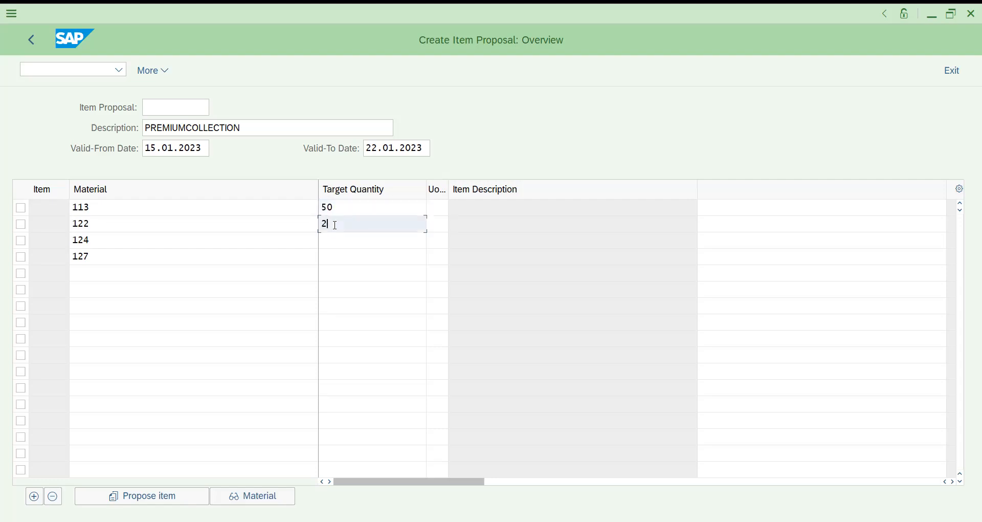
{"action": "left_click", "coordinate": [338, 240]}
{"action": "type", "text": "40"}
{"action": "left_click", "coordinate": [333, 257]}
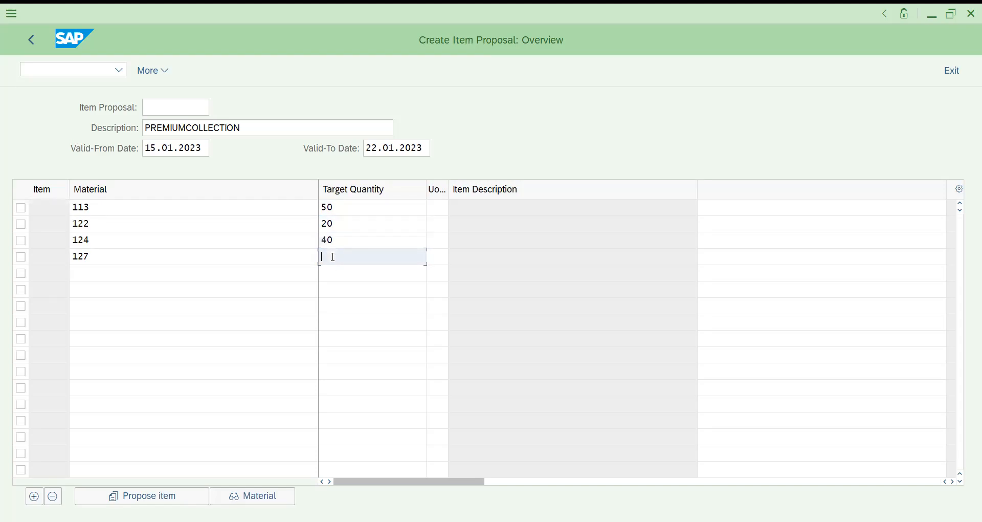
{"action": "type", "text": "50"}
Step: Set the unit of measure to PC for all four materials and confirm the item entries
{"action": "left_click", "coordinate": [446, 211]}
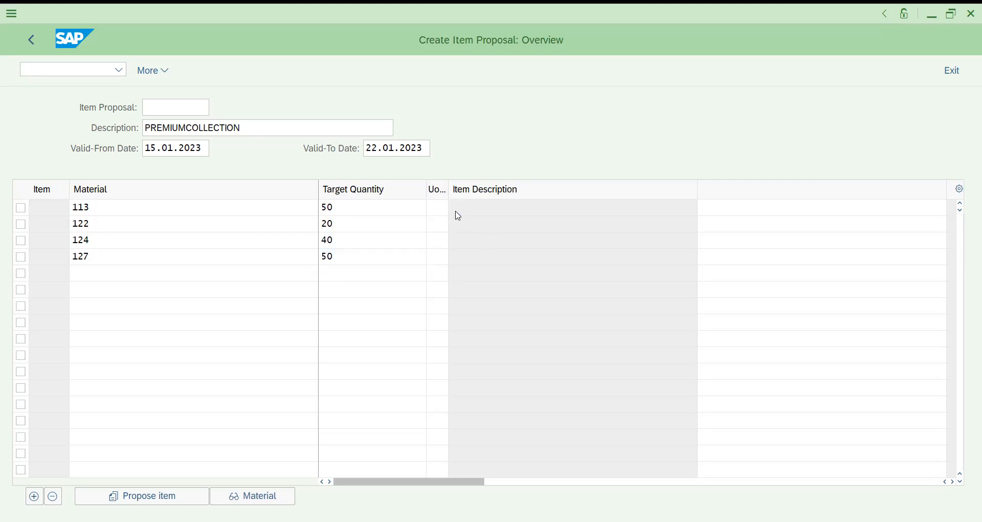
{"action": "type", "text": "PC"}
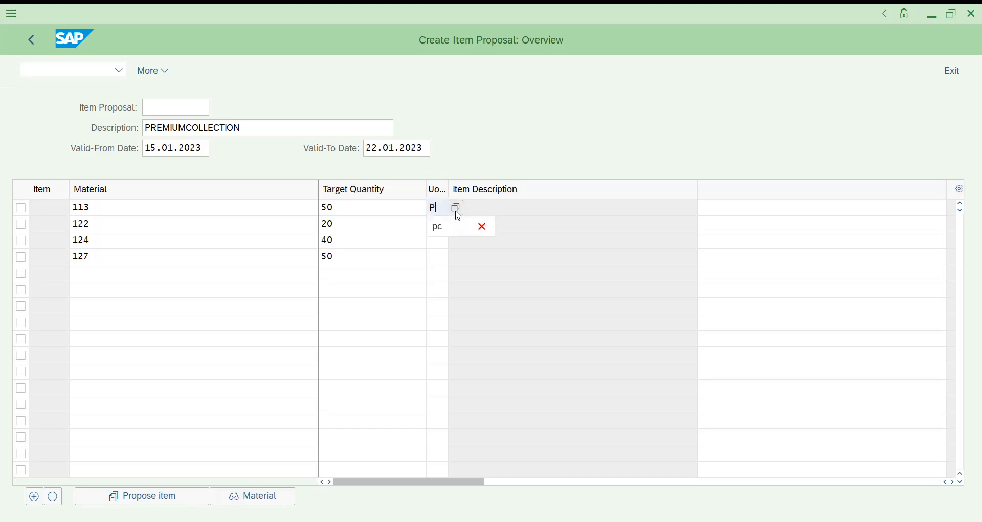
{"action": "left_click", "coordinate": [436, 226]}
{"action": "left_click", "coordinate": [435, 226]}
{"action": "type", "text": "PC"}
{"action": "left_click", "coordinate": [440, 241]}
{"action": "left_click", "coordinate": [433, 240]}
{"action": "type", "text": "PC"}
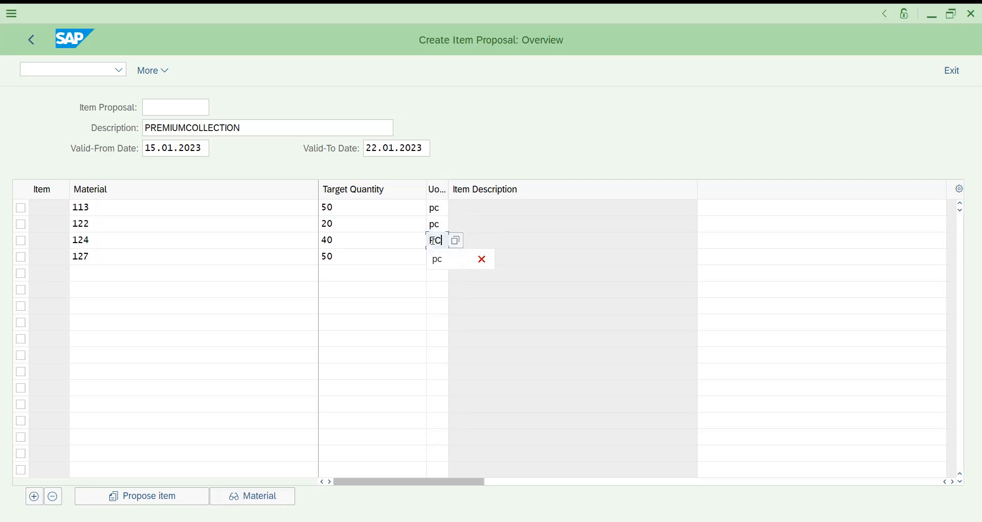
{"action": "left_click", "coordinate": [447, 267]}
{"action": "left_click", "coordinate": [433, 257]}
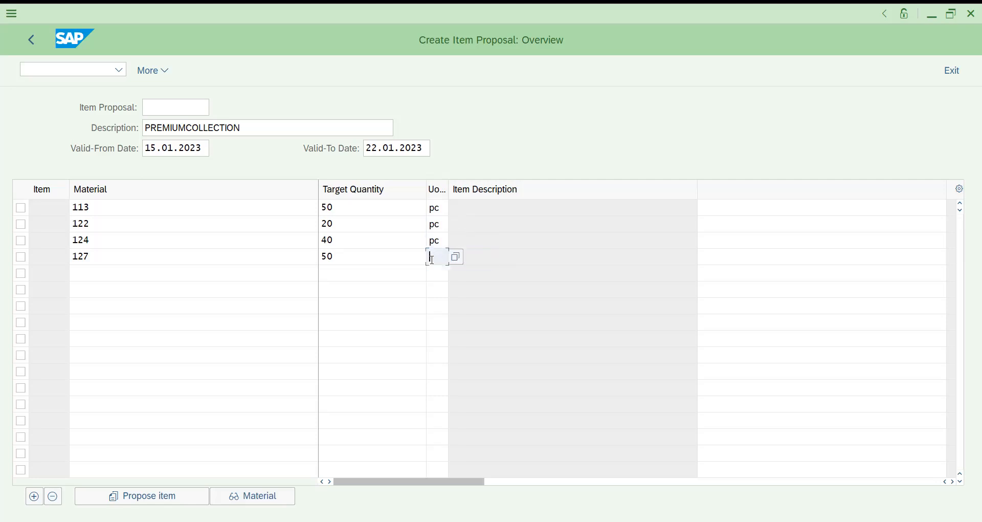
{"action": "type", "text": "PC"}
{"action": "key", "text": "Return"}
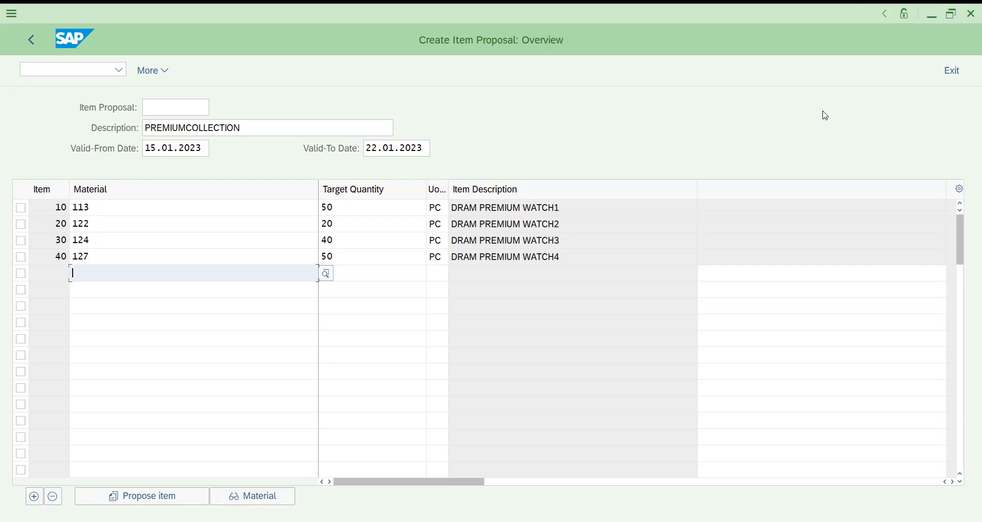
Step: Save the PREMIUMCOLLECTION item proposal, shrinking the window to reach the save command and restoring it to full size
{"action": "left_click", "coordinate": [950, 17]}
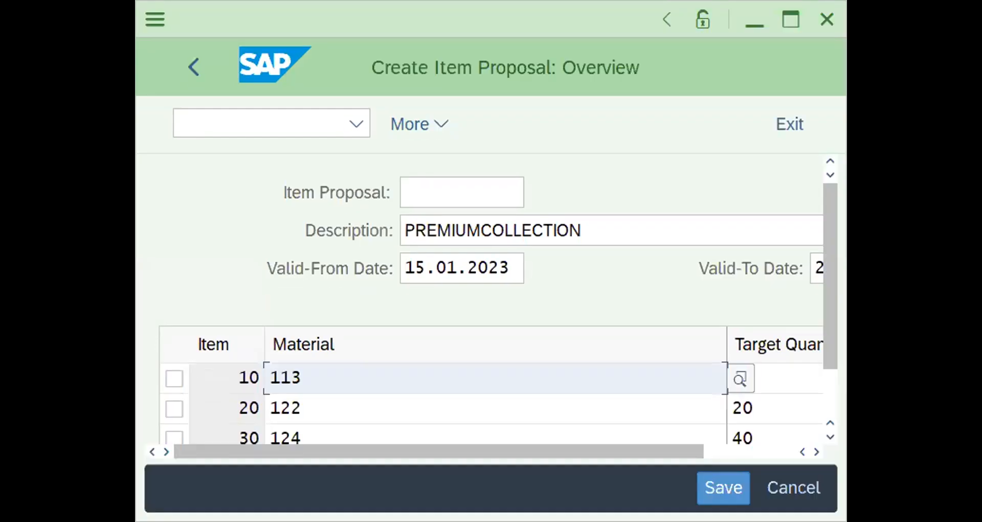
{"action": "left_click", "coordinate": [718, 492]}
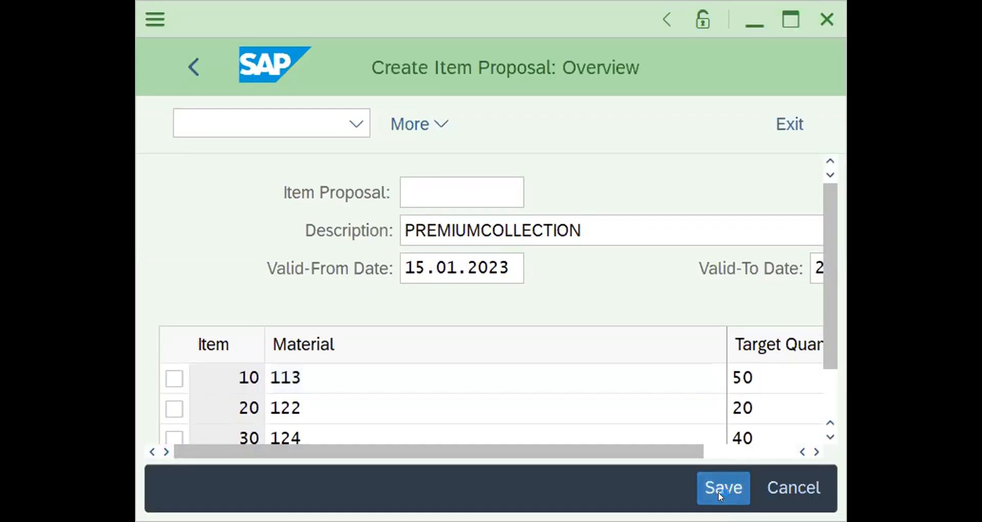
{"action": "left_click", "coordinate": [791, 21]}
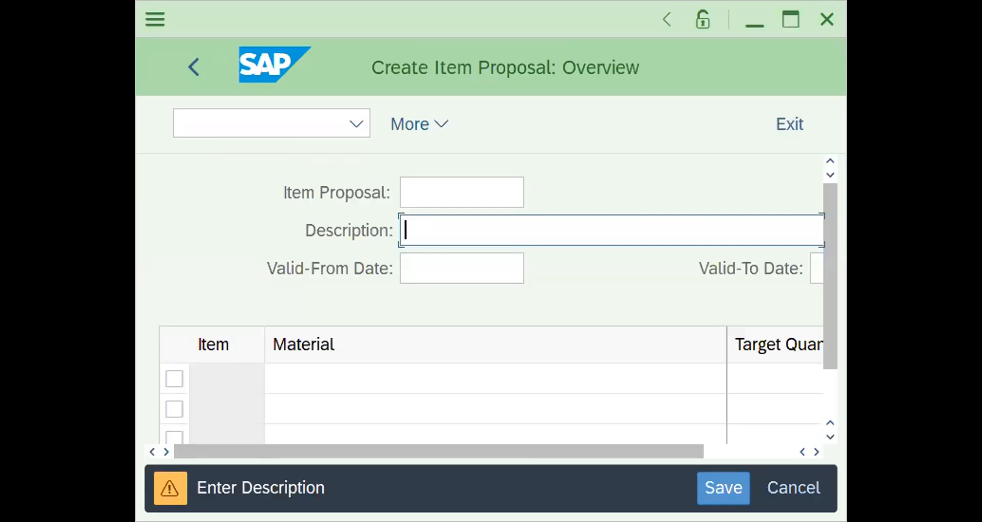
{"action": "left_click", "coordinate": [781, 21]}
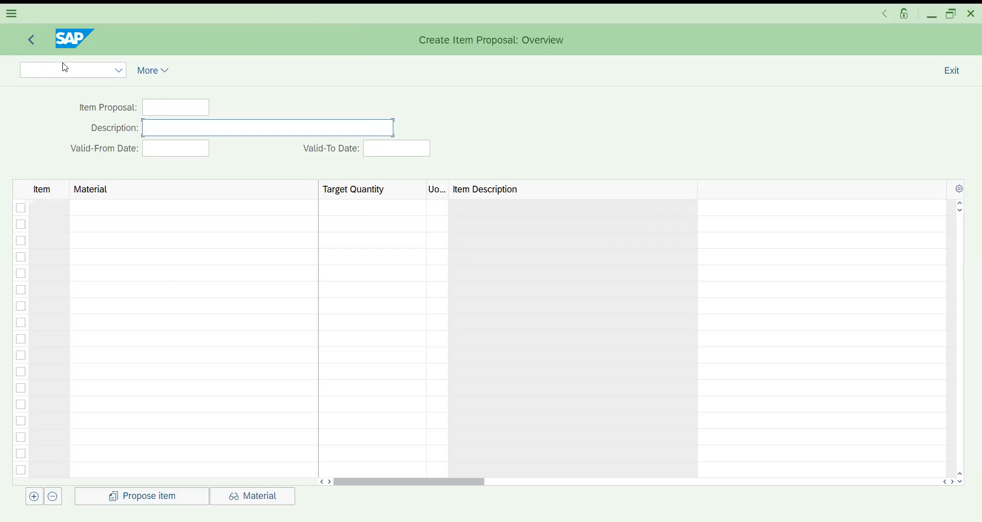
Step: Start transaction VA52, copy the prefilled item proposal number and open the proposal for changing
{"action": "left_click", "coordinate": [65, 67]}
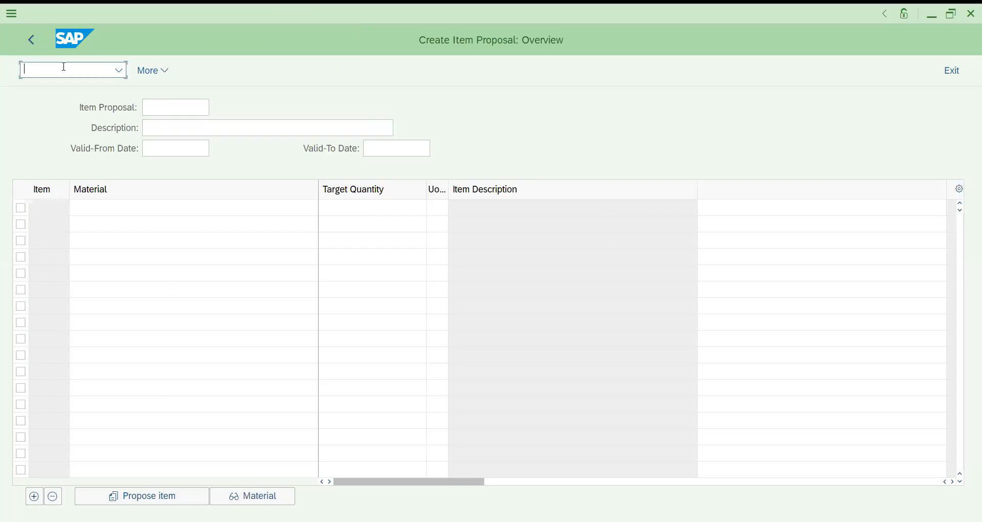
{"action": "type", "text": "/NVA52"}
{"action": "key", "text": "Return"}
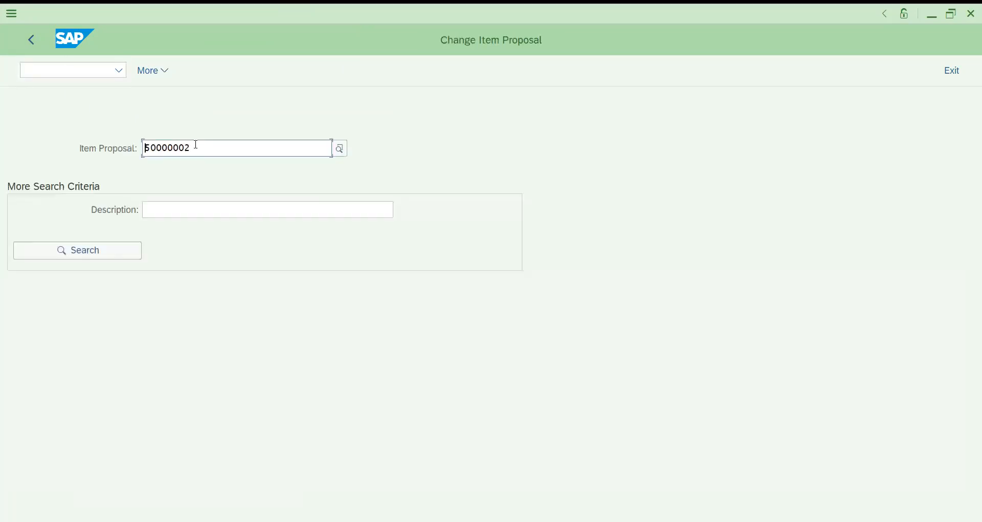
{"action": "left_click_drag", "start_coordinate": [208, 153], "coordinate": [26, 147]}
{"action": "key", "text": "ctrl+c"}
{"action": "left_click", "coordinate": [26, 146]}
{"action": "left_click", "coordinate": [208, 151]}
{"action": "key", "text": "Return"}
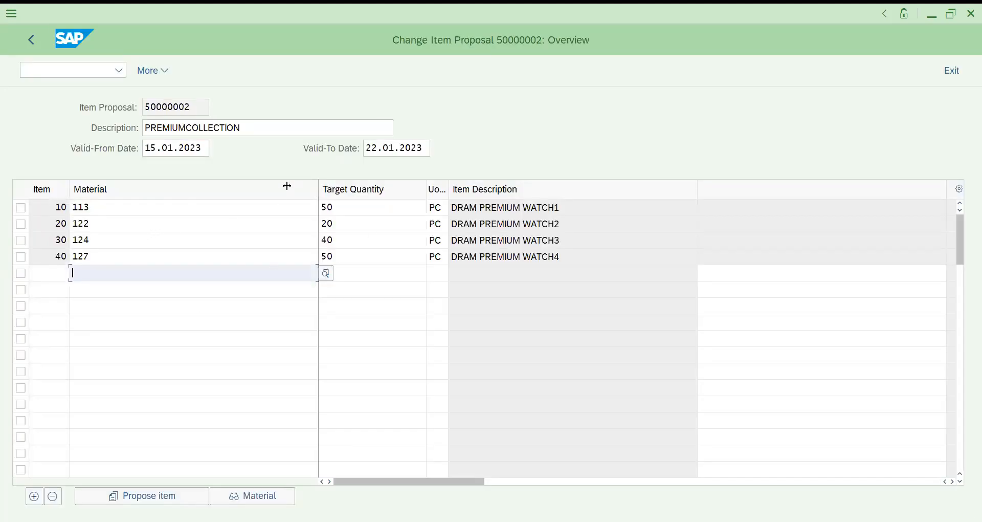
Step: Start transaction VA01 and create a DOR credit sales order for sales organization DRT1, distribution channel D1 and division DD
{"action": "left_click", "coordinate": [76, 71]}
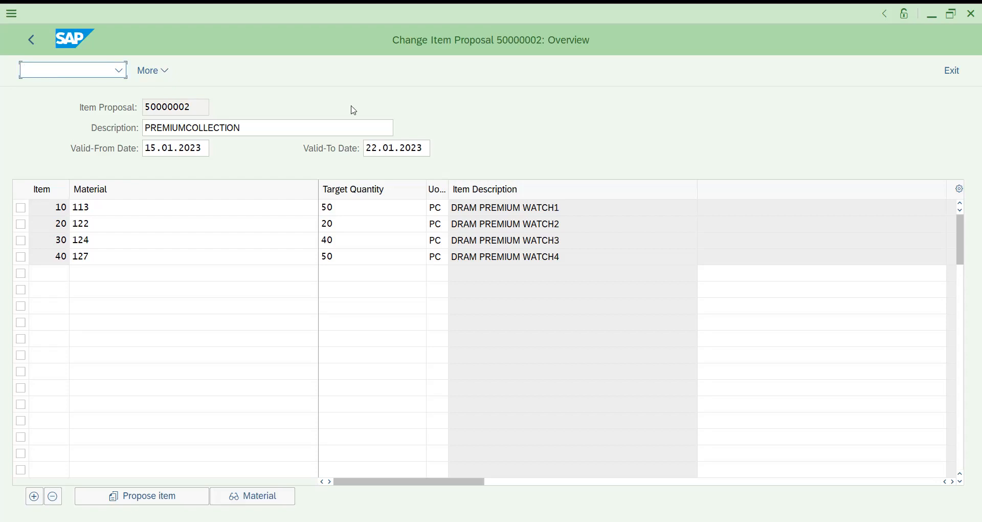
{"action": "type", "text": "/nva01"}
{"action": "key", "text": "Return"}
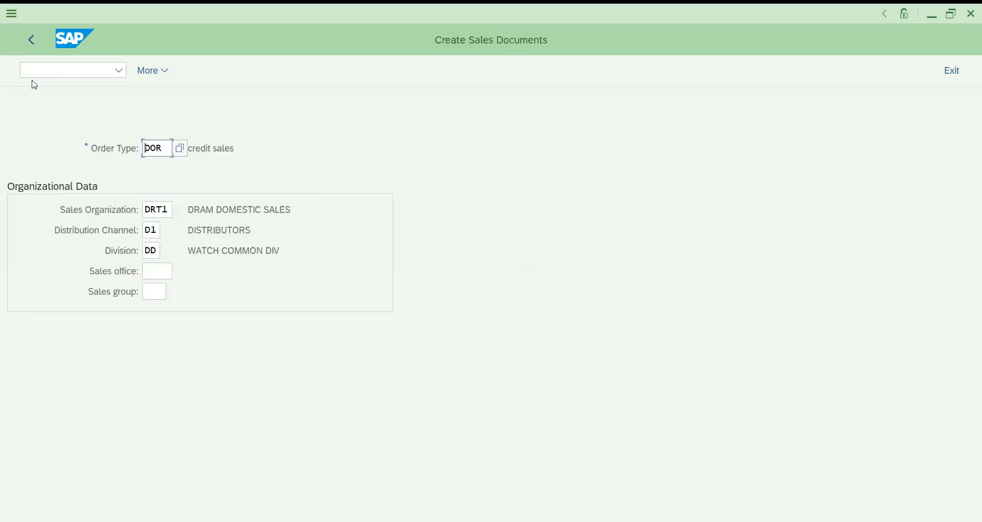
{"action": "key", "text": "Return"}
Step: Enter the sold-to party's customer number and a customer reference number, and confirm the order header
{"action": "type", "text": "I"}
{"action": "key", "text": "Down"}
{"action": "key", "text": "Return"}
{"action": "key", "text": "Return"}
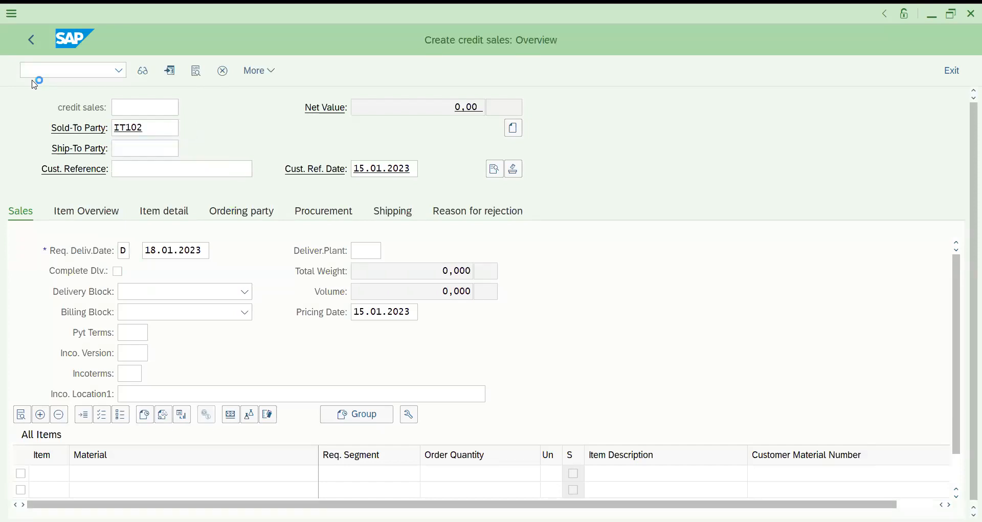
{"action": "type", "text": "345"}
{"action": "key", "text": "Return"}
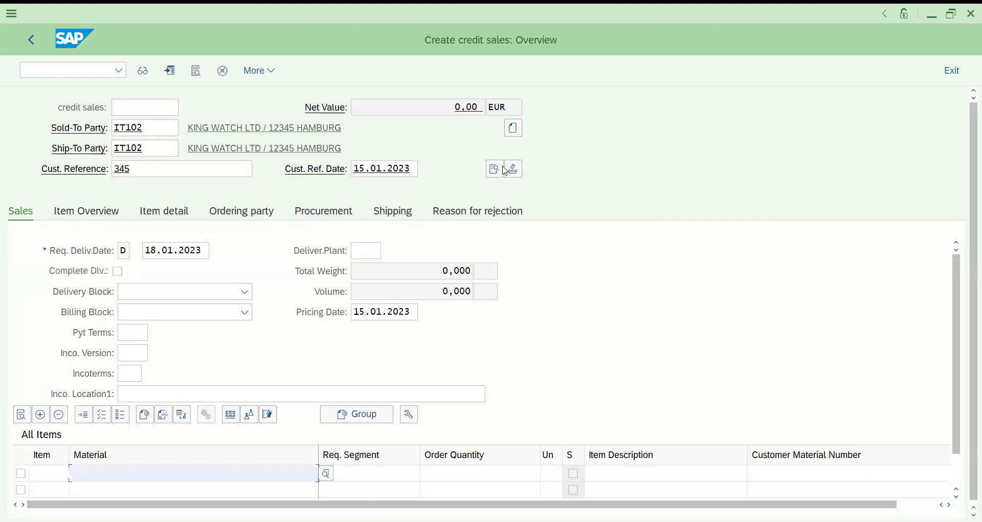
Step: Propose items for the order from item proposal 50000002, adopting the default quantities
{"action": "left_click", "coordinate": [268, 77]}
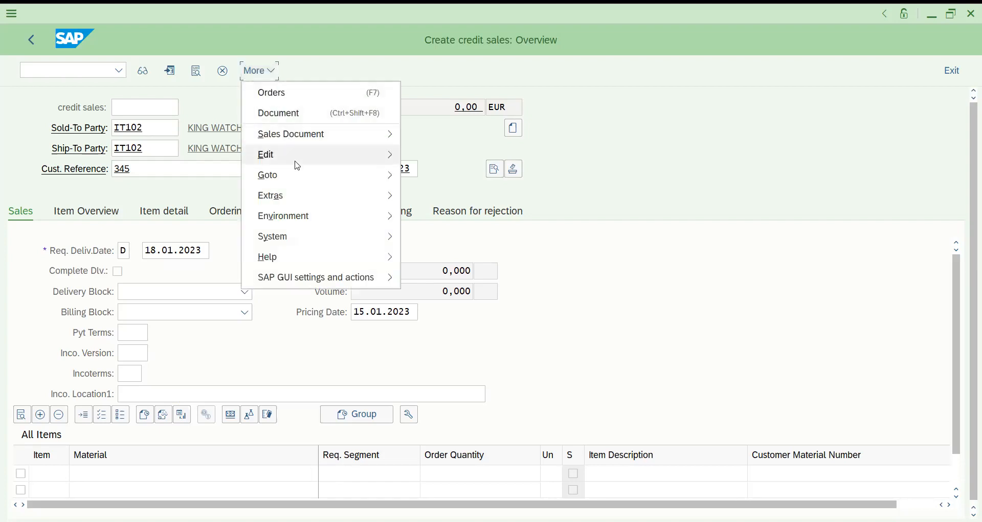
{"action": "mouse_move", "coordinate": [297, 165]}
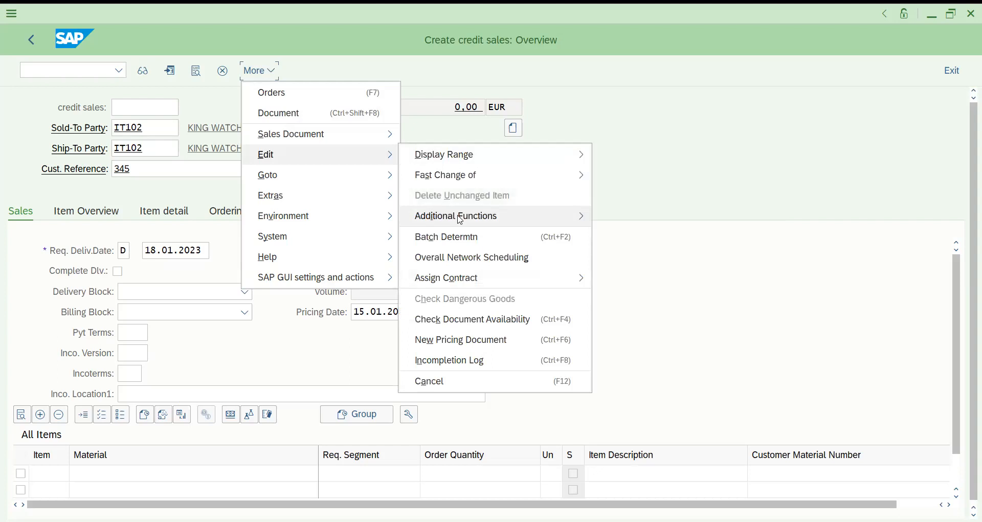
{"action": "mouse_move", "coordinate": [524, 217]}
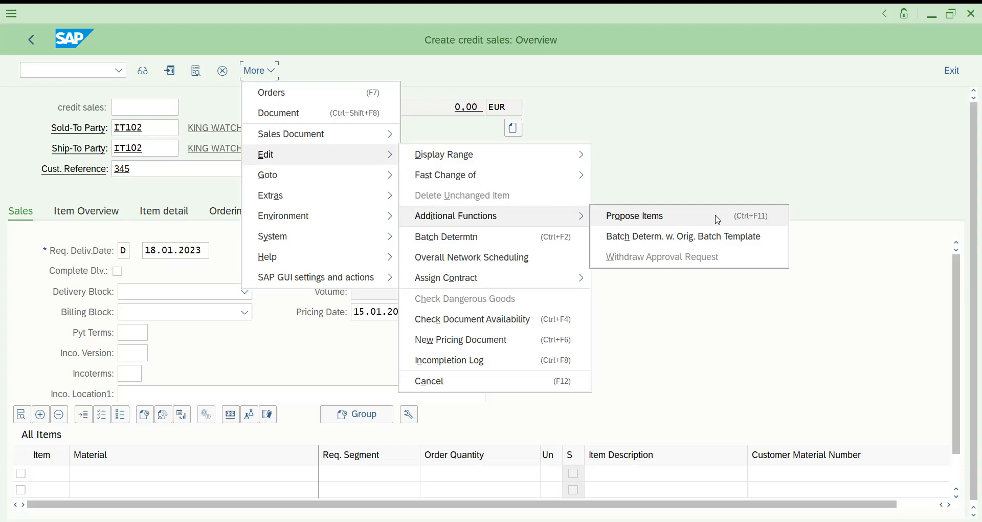
{"action": "left_click", "coordinate": [659, 225]}
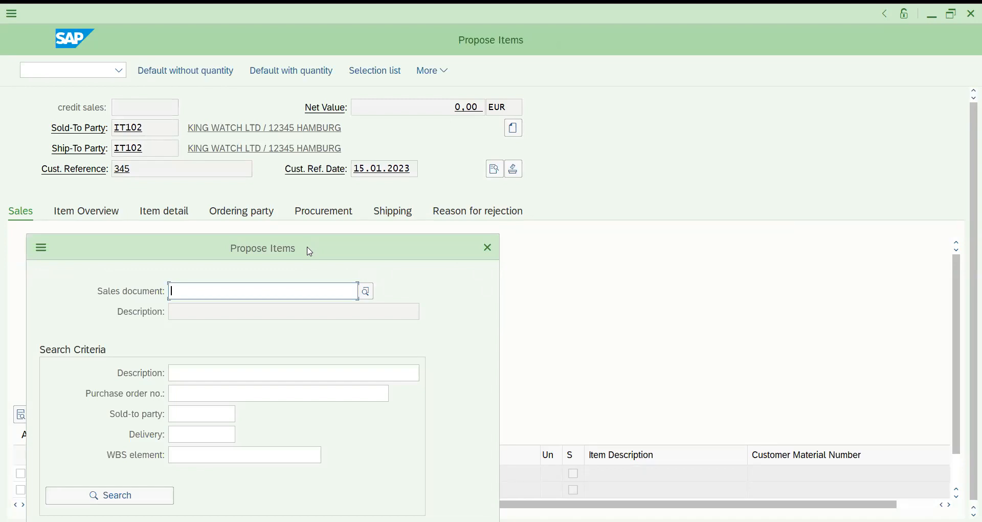
{"action": "key", "text": "ctrl+v"}
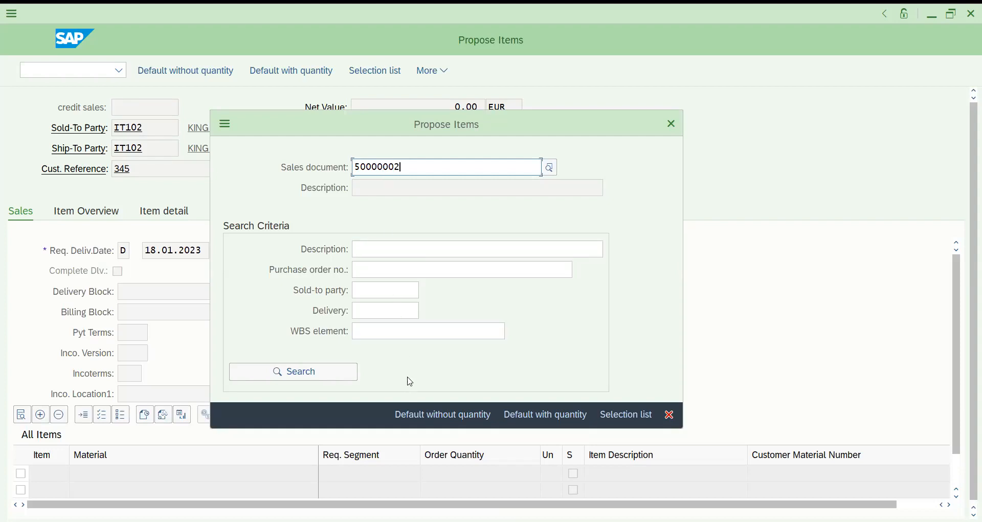
{"action": "left_click", "coordinate": [547, 416]}
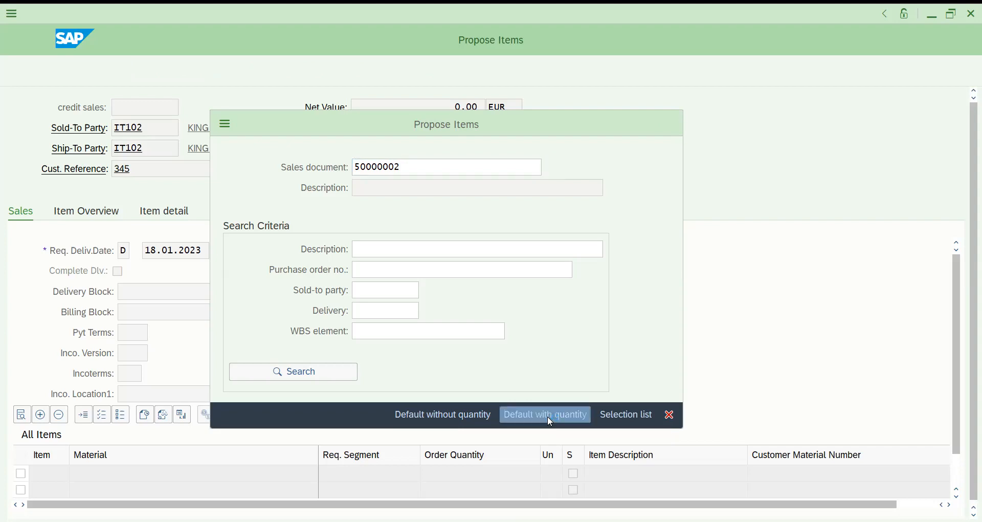
Step: Continue through the availability control screens for the proposed items to return to the order overview
{"action": "left_click", "coordinate": [166, 72]}
{"action": "left_click", "coordinate": [161, 76]}
{"action": "left_click", "coordinate": [160, 75]}
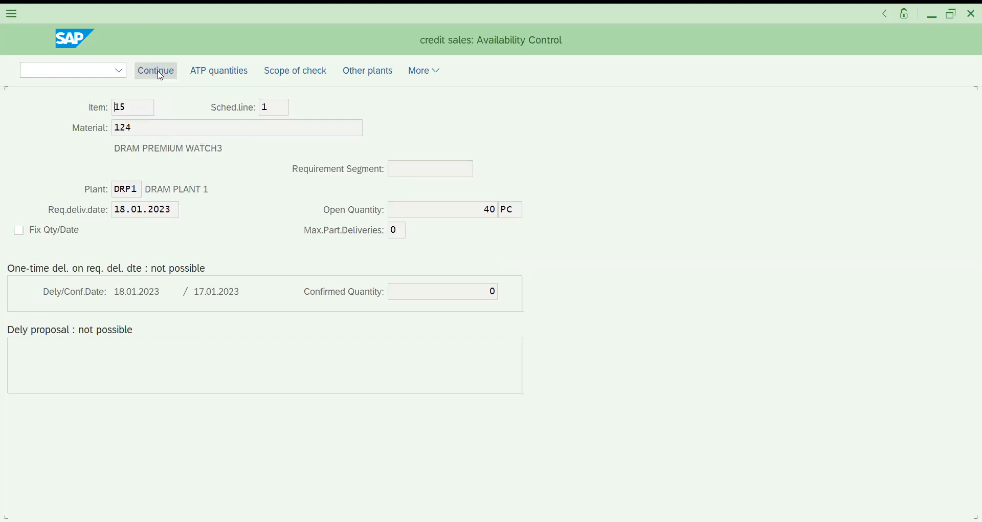
{"action": "left_click", "coordinate": [160, 76]}
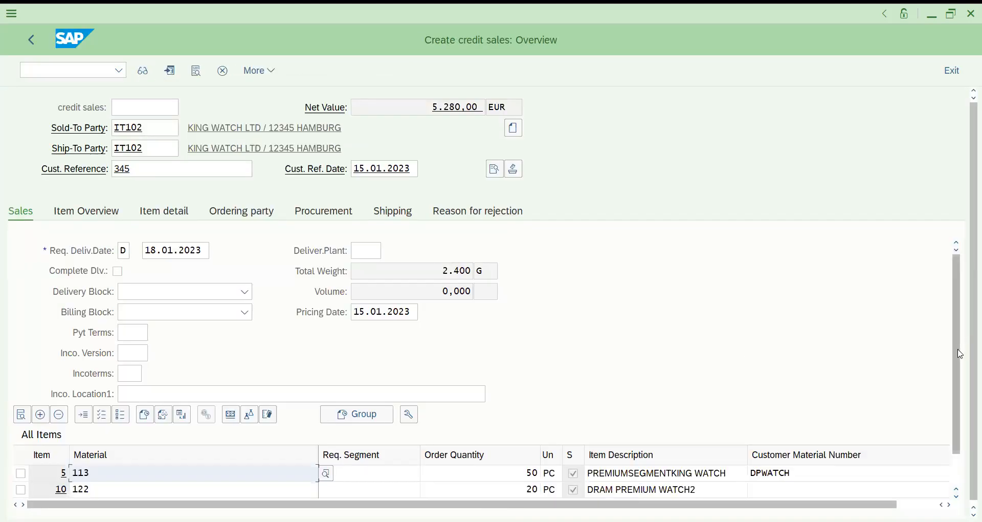
Step: Show the full item overview of the order and open the pricing conditions of material 113
{"action": "left_click_drag", "start_coordinate": [960, 354], "coordinate": [969, 416]}
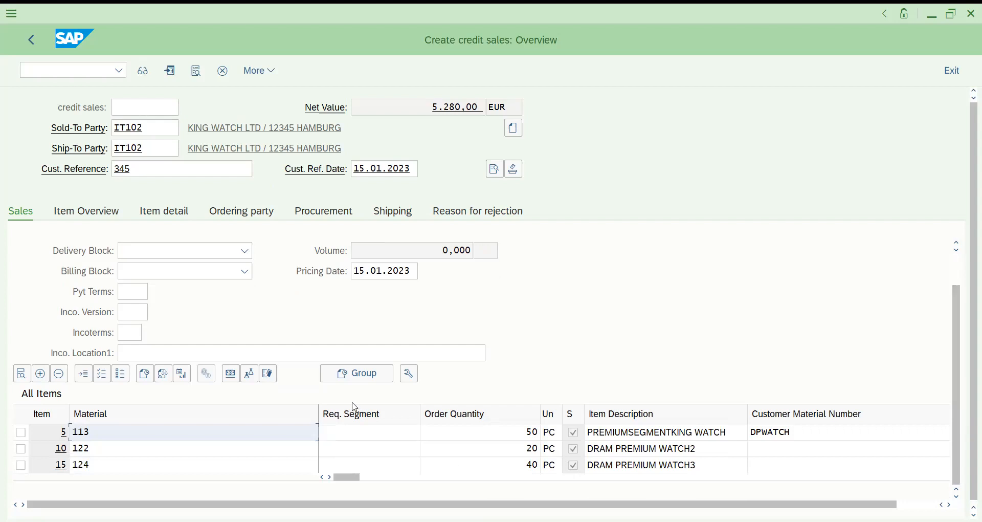
{"action": "left_click", "coordinate": [94, 214]}
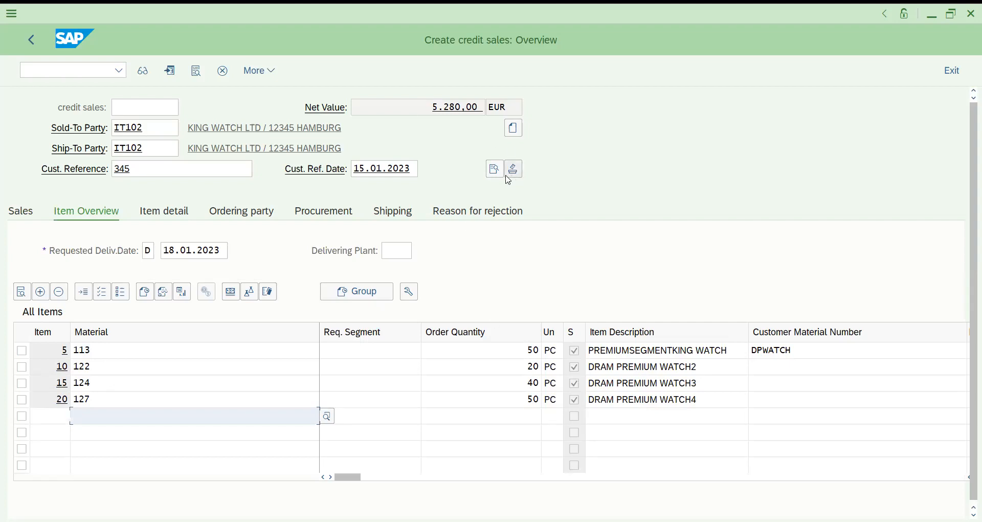
{"action": "double_click", "coordinate": [485, 350]}
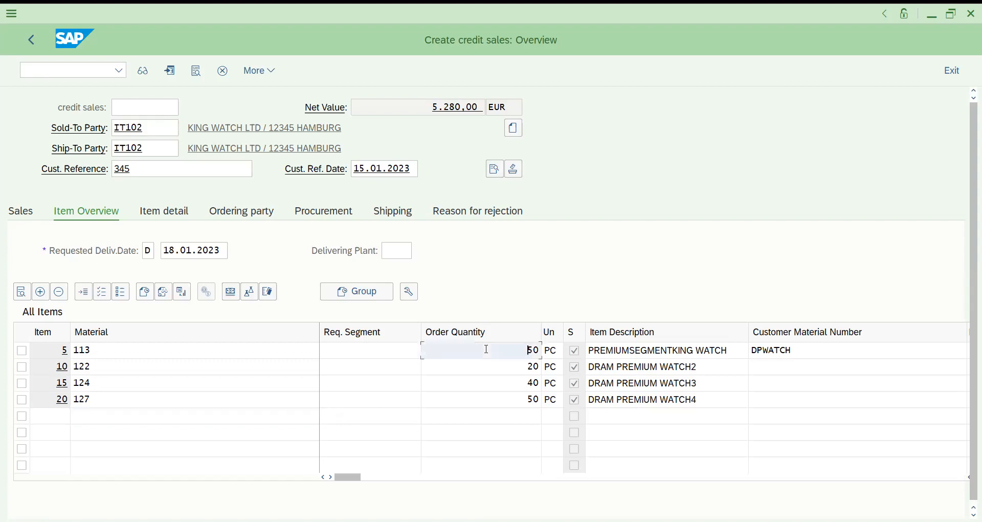
{"action": "left_click", "coordinate": [316, 197]}
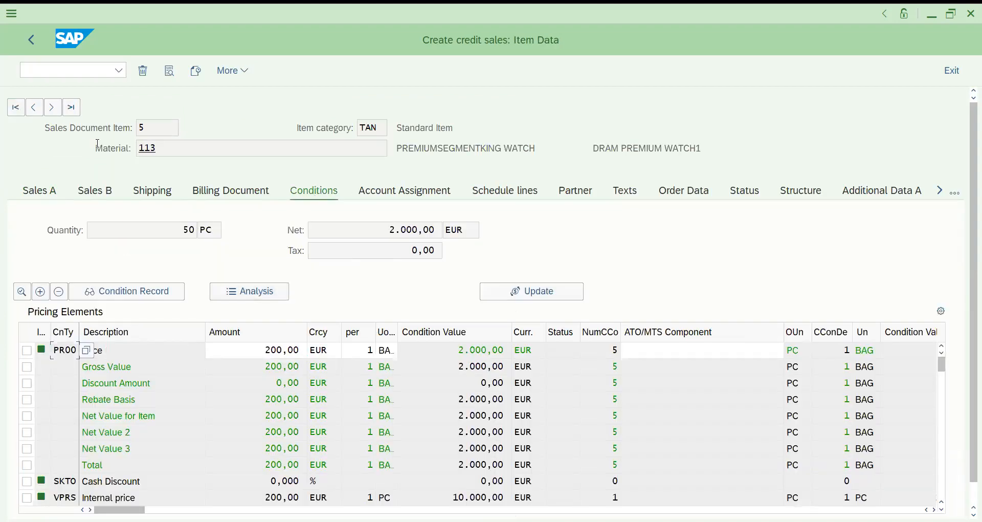
Step: Browse the pricing conditions of materials 122, 124 and 127, and return to the order overview
{"action": "left_click", "coordinate": [52, 108]}
{"action": "left_click", "coordinate": [53, 107]}
{"action": "left_click", "coordinate": [53, 107]}
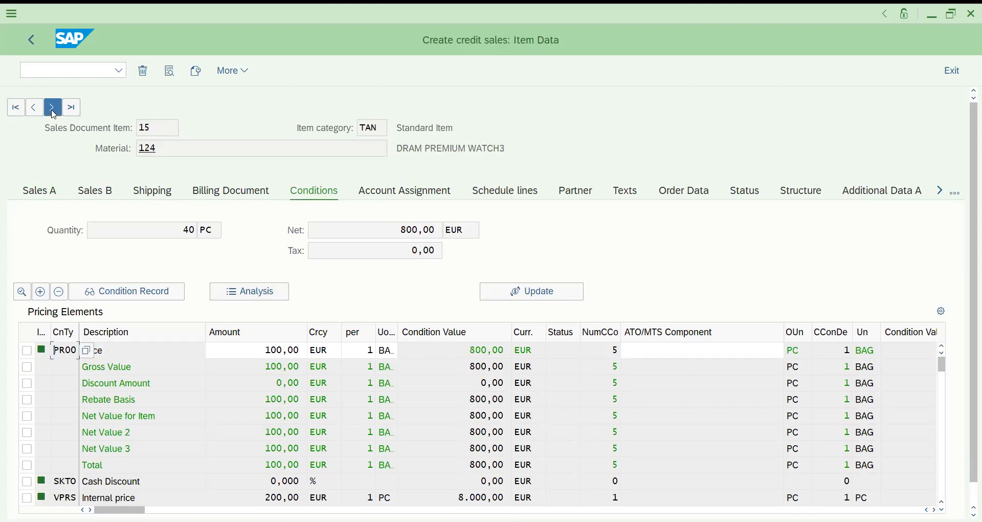
{"action": "left_click", "coordinate": [32, 114]}
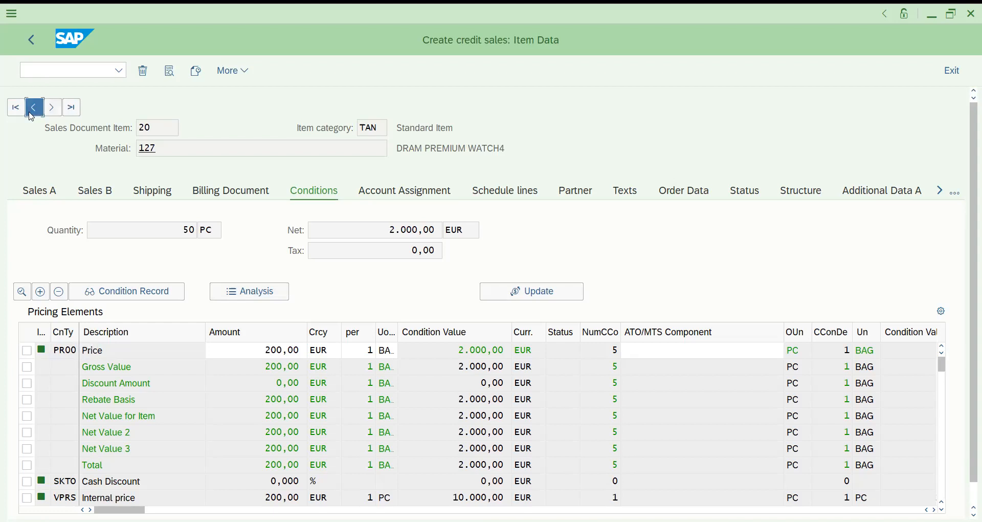
{"action": "left_click", "coordinate": [30, 113]}
{"action": "left_click", "coordinate": [31, 113]}
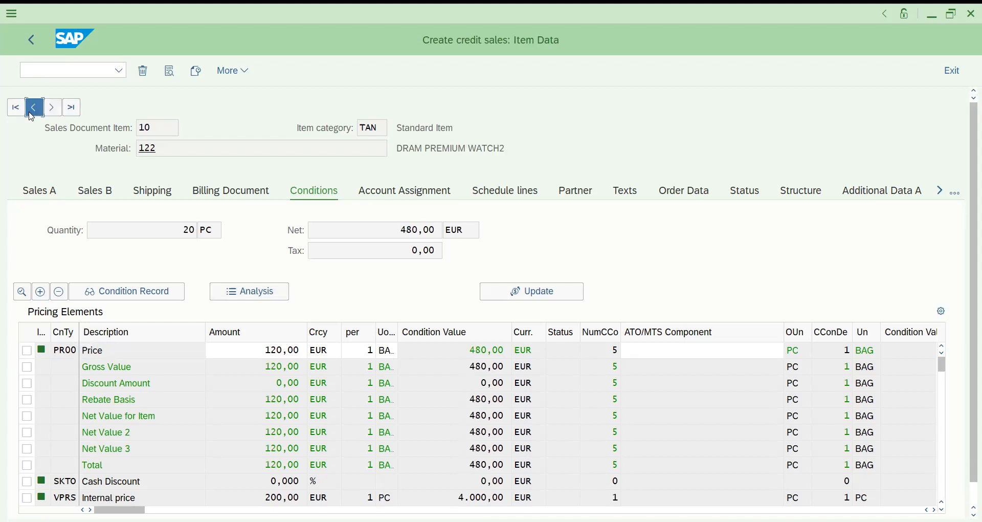
{"action": "left_click", "coordinate": [38, 46]}
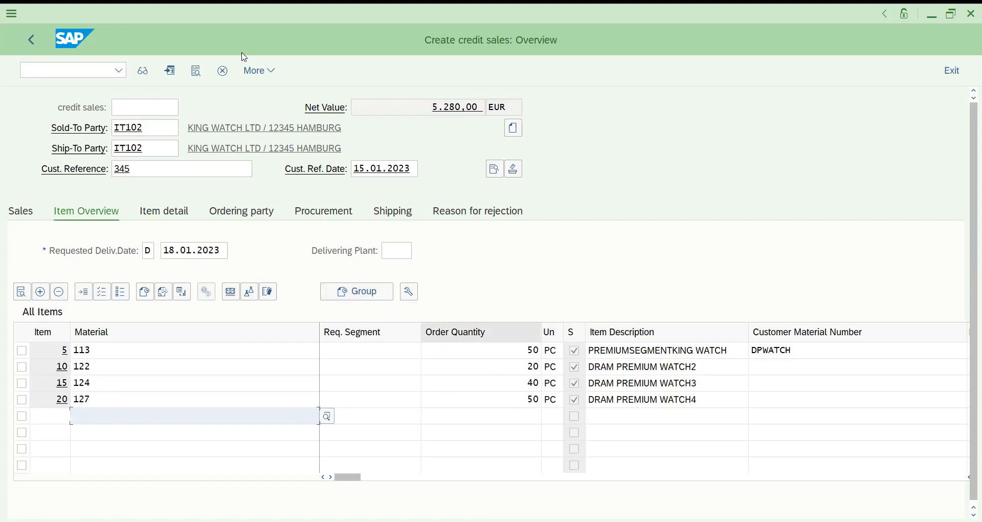
Step: Open the order's incompletion log and go to the missing Incoterms entry in the billing header data
{"action": "left_click", "coordinate": [254, 72]}
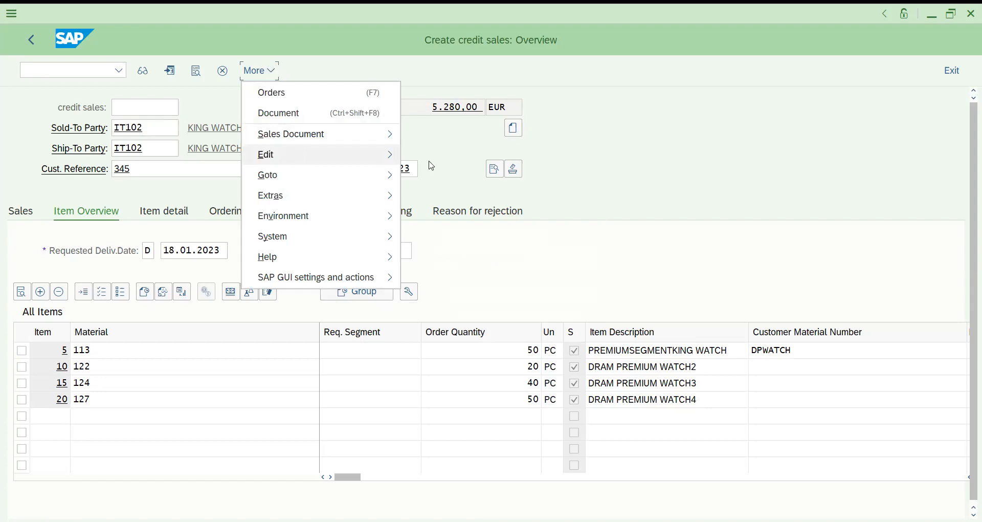
{"action": "mouse_move", "coordinate": [357, 155]}
{"action": "left_click", "coordinate": [450, 361]}
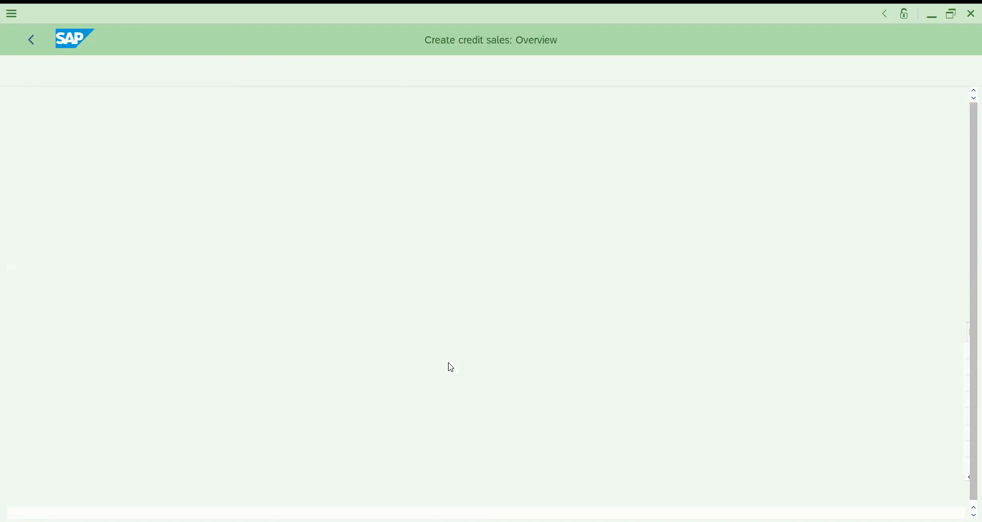
{"action": "double_click", "coordinate": [151, 199]}
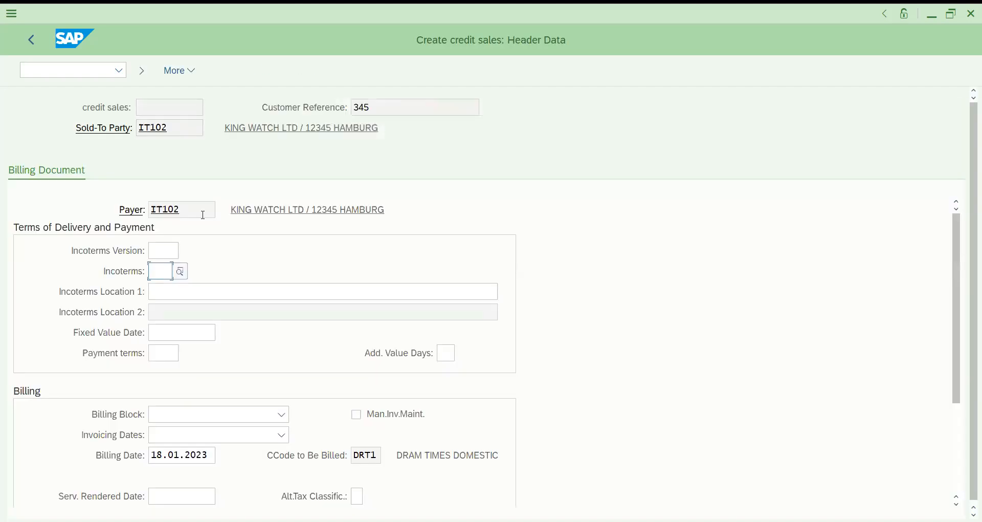
Step: Set the order's Incoterms to CIP and Incoterms Location 1 to GERMANY
{"action": "key", "text": "Down"}
{"action": "key", "text": "Return"}
{"action": "key", "text": "Tab"}
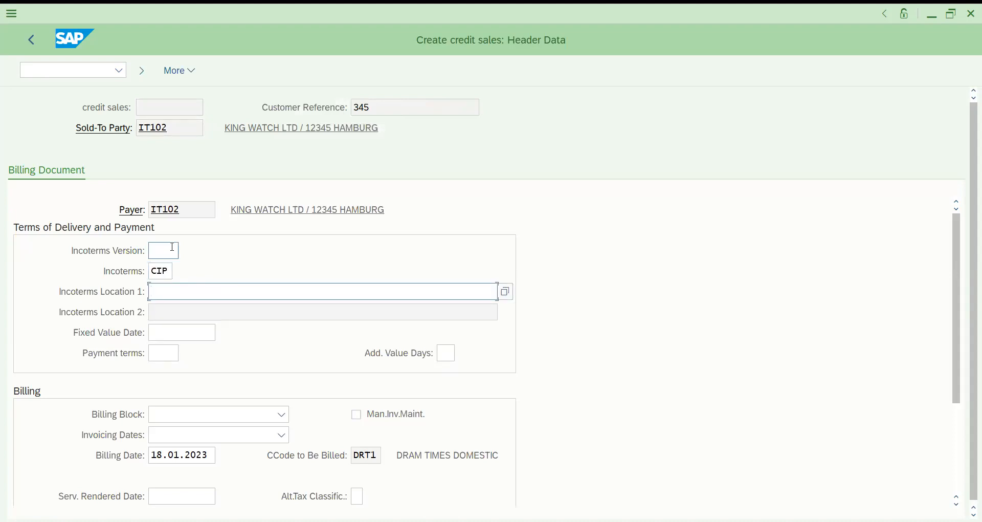
{"action": "type", "text": "GERMANY"}
{"action": "left_click", "coordinate": [172, 248]}
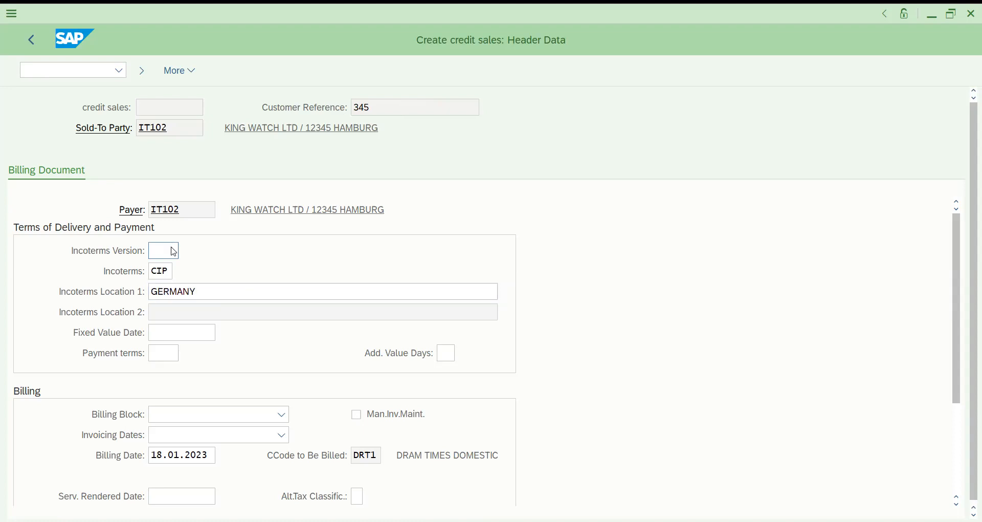
{"action": "key", "text": "Return"}
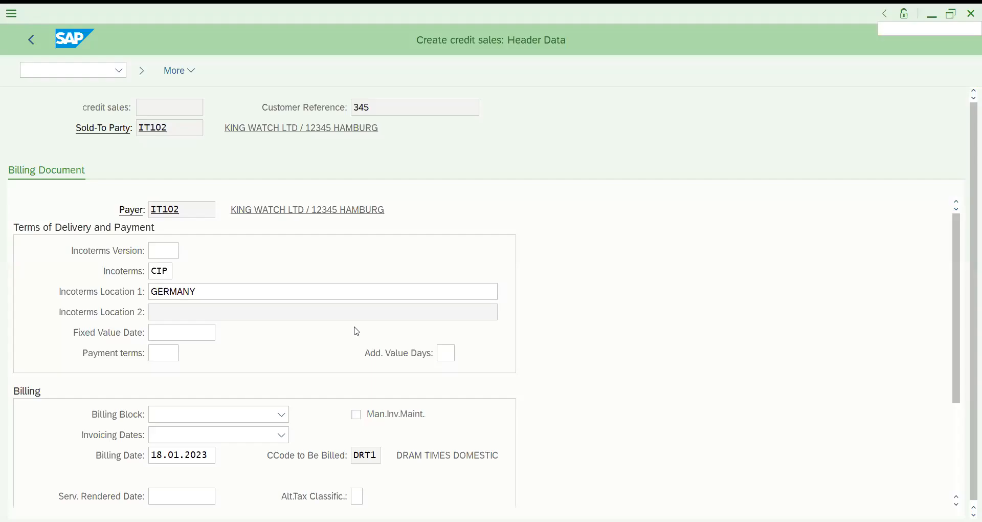
Step: Set the order's payment terms to 0001, Pay immediately w/o deduction
{"action": "left_click", "coordinate": [169, 352]}
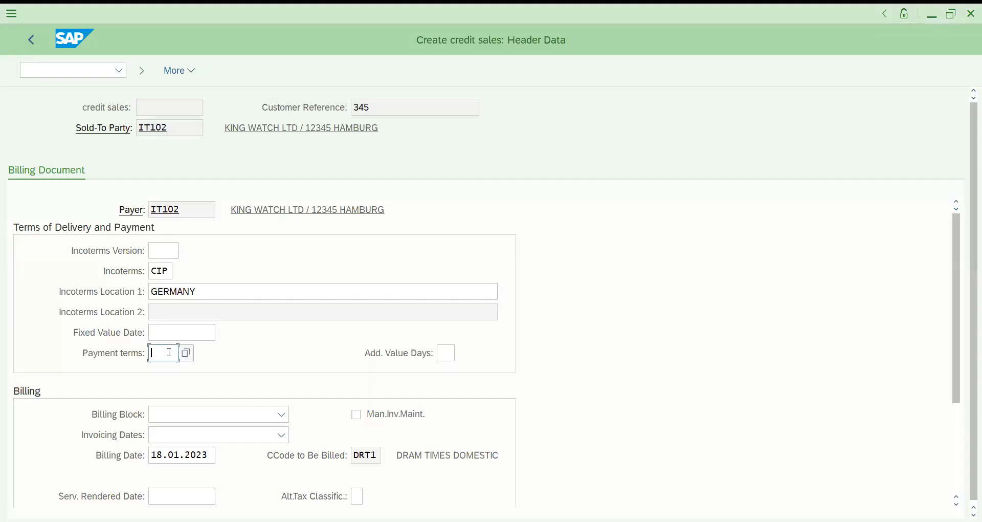
{"action": "key", "text": "Return"}
{"action": "key", "text": "Return"}
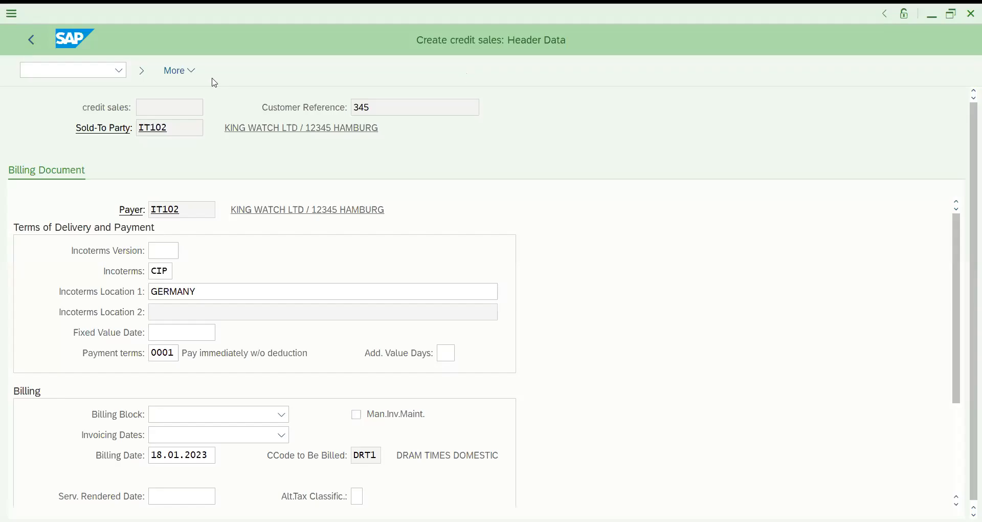
Step: Return to the order overview and change the customer reference to SCENARIO1
{"action": "left_click", "coordinate": [32, 42]}
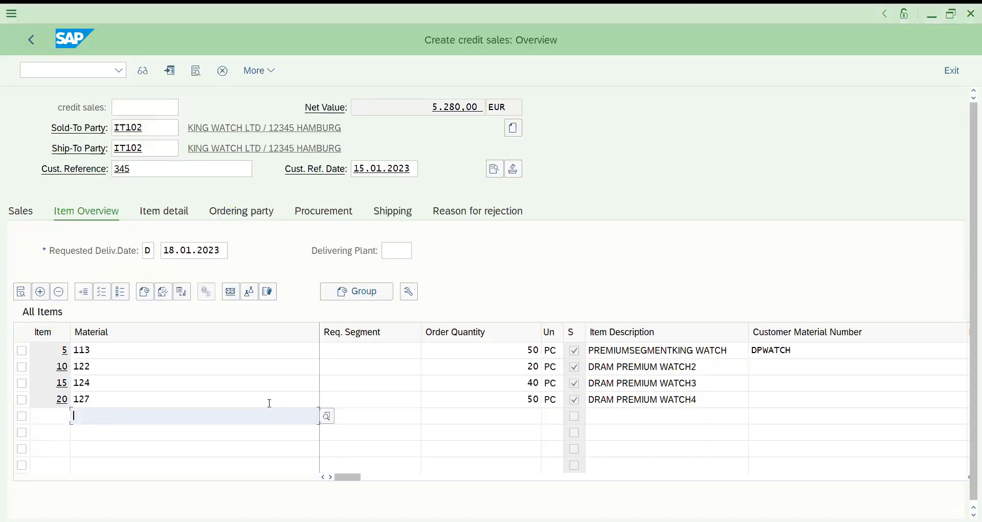
{"action": "left_click", "coordinate": [256, 75]}
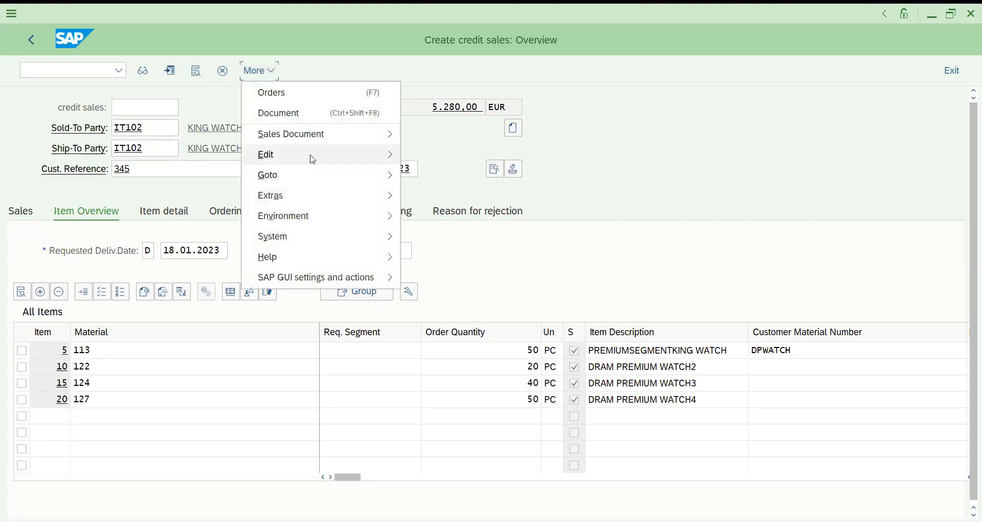
{"action": "mouse_move", "coordinate": [313, 159]}
{"action": "left_click", "coordinate": [450, 359]}
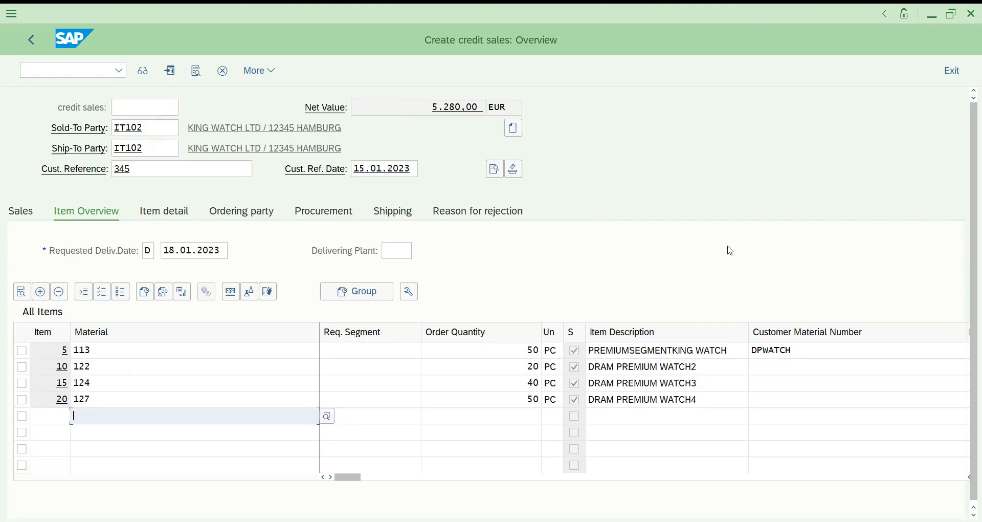
{"action": "double_click", "coordinate": [113, 171]}
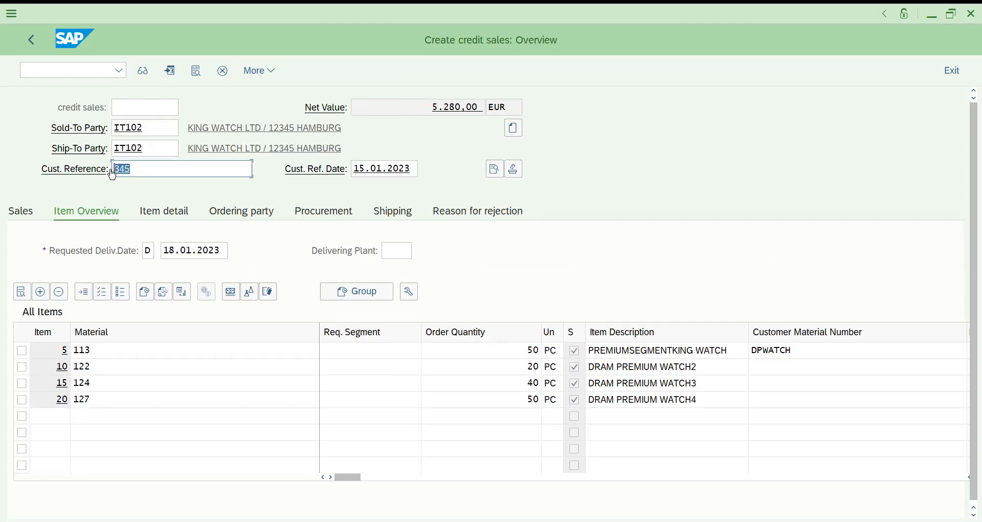
{"action": "type", "text": "SCENARIO1"}
{"action": "key", "text": "BackSpace"}
{"action": "key", "text": "BackSpace"}
{"action": "type", "text": "O1"}
Step: Save the credit sales order with its four premium watch items
{"action": "left_click", "coordinate": [275, 76]}
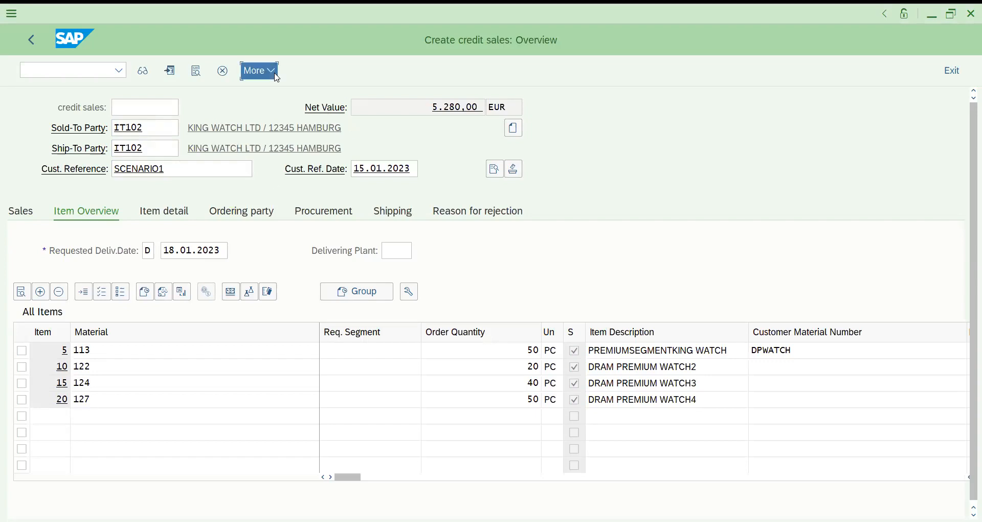
{"action": "mouse_move", "coordinate": [334, 152]}
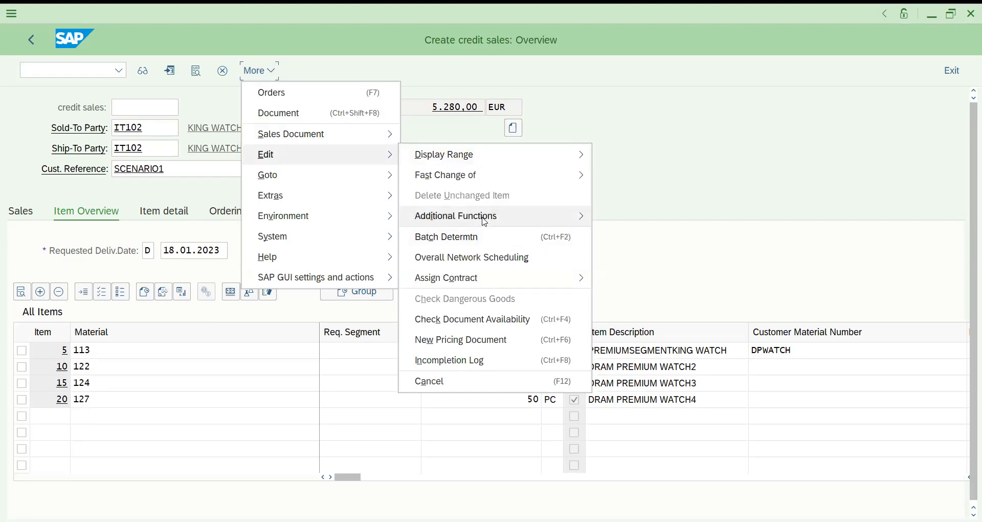
{"action": "left_click", "coordinate": [680, 109]}
{"action": "key", "text": "ctrl+s"}
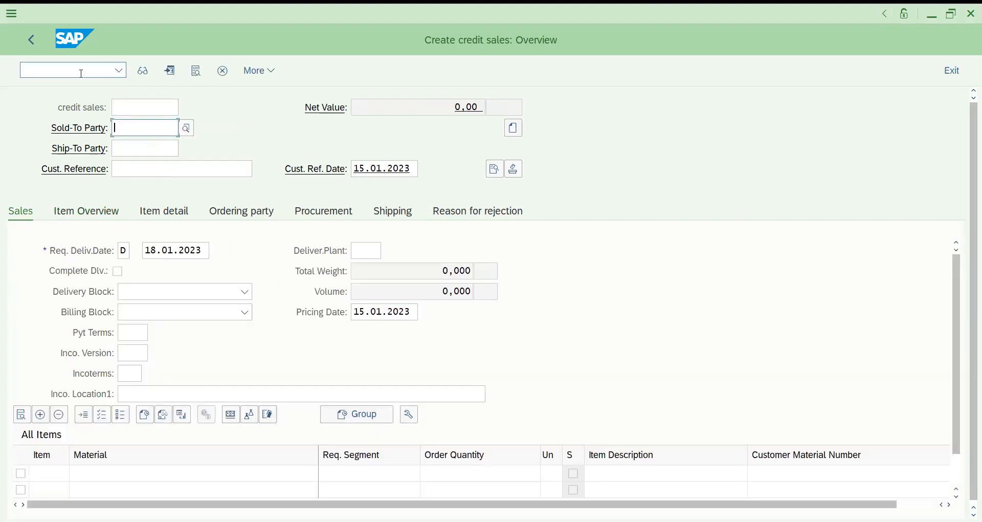
Step: Set the new credit sales order's sold-to party to the second suggested customer number
{"action": "key", "text": "Down"}
{"action": "key", "text": "Down"}
{"action": "key", "text": "Down"}
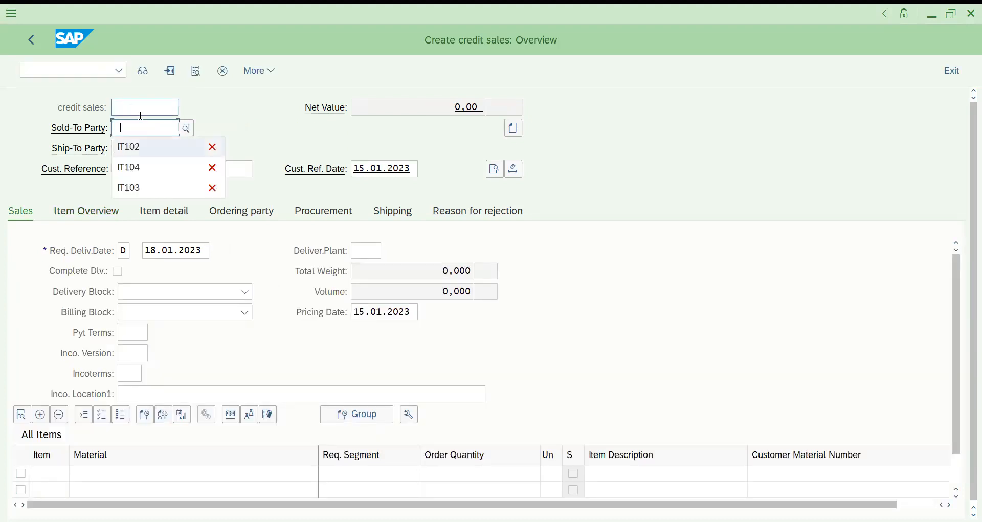
{"action": "key", "text": "Return"}
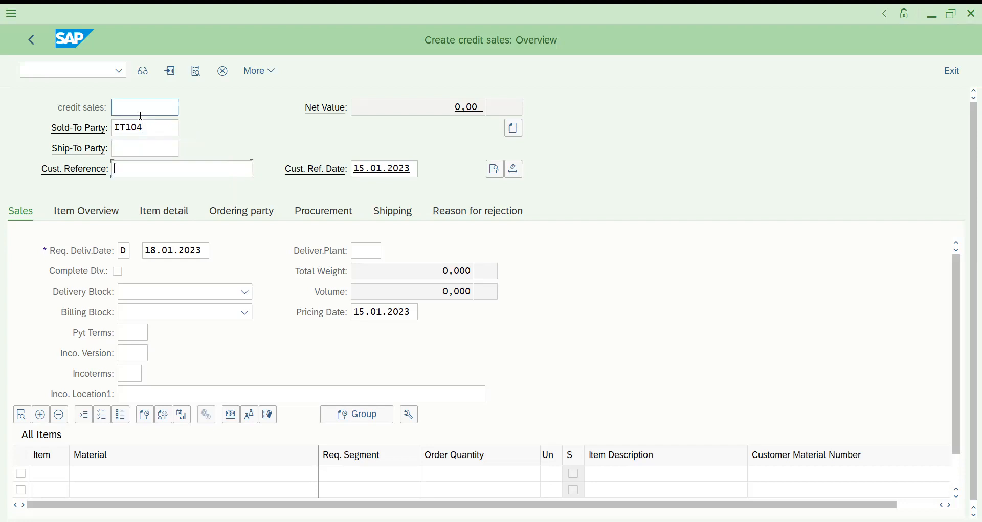
{"action": "key", "text": "Return"}
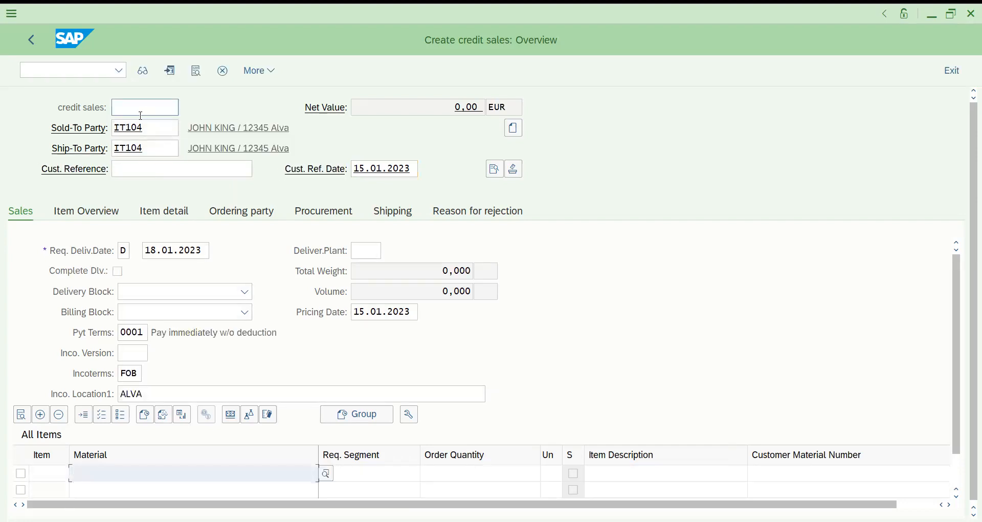
Step: Propose items from the PREMIUMCOLLECTION item proposal by its document number, using the default without quantity
{"action": "left_click", "coordinate": [252, 72]}
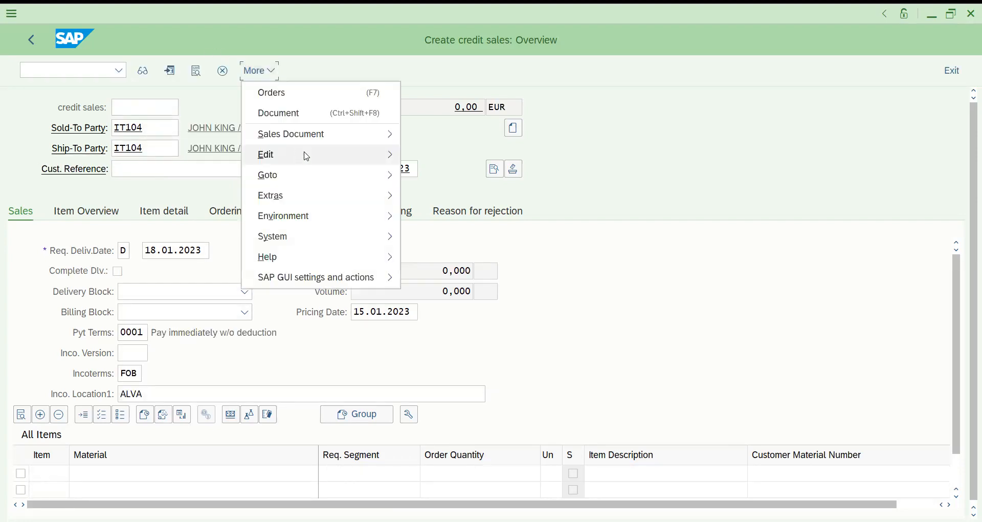
{"action": "mouse_move", "coordinate": [306, 156]}
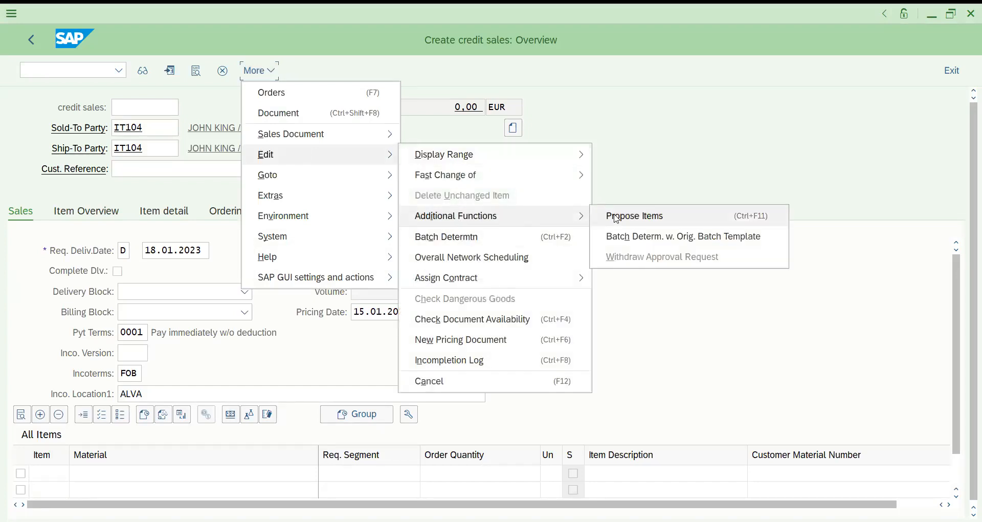
{"action": "left_click", "coordinate": [618, 216]}
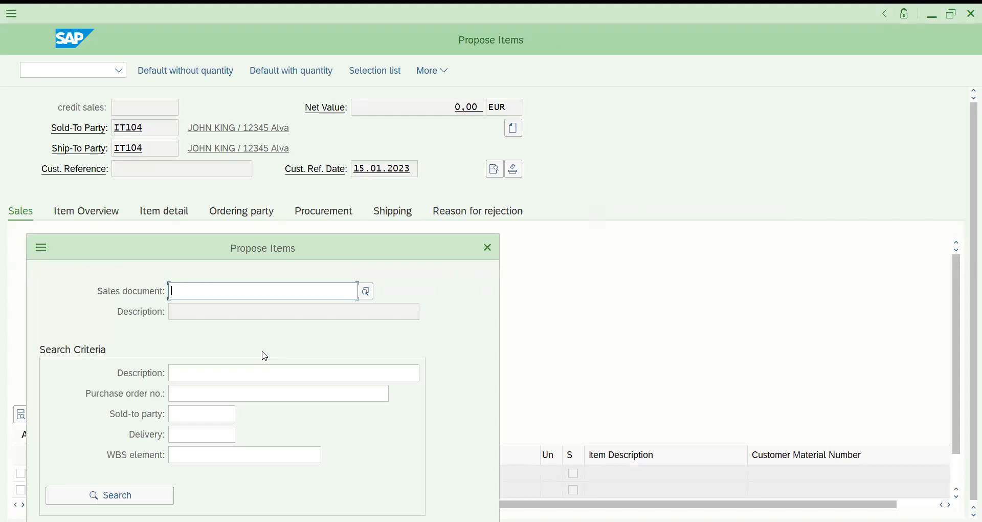
{"action": "type", "text": "50000002"}
{"action": "left_click", "coordinate": [223, 441]}
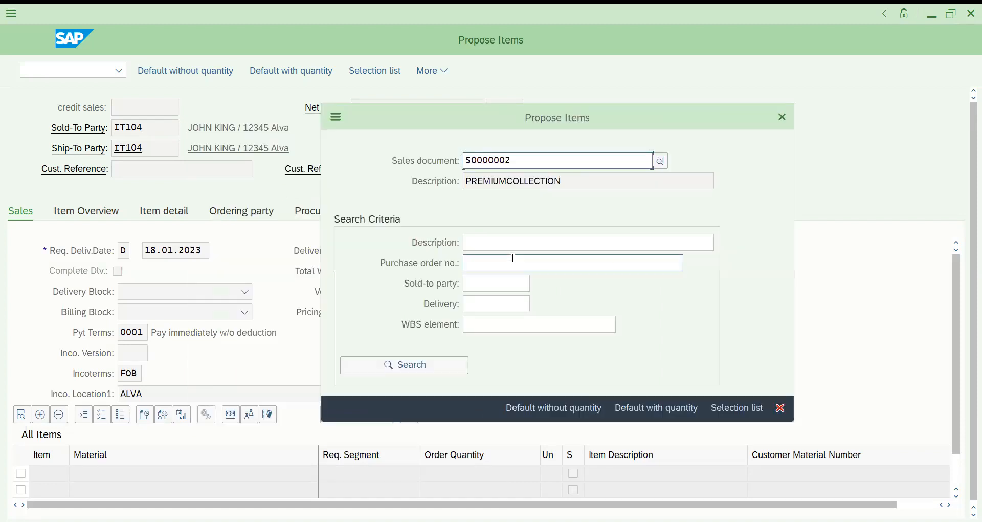
{"action": "left_click", "coordinate": [530, 408]}
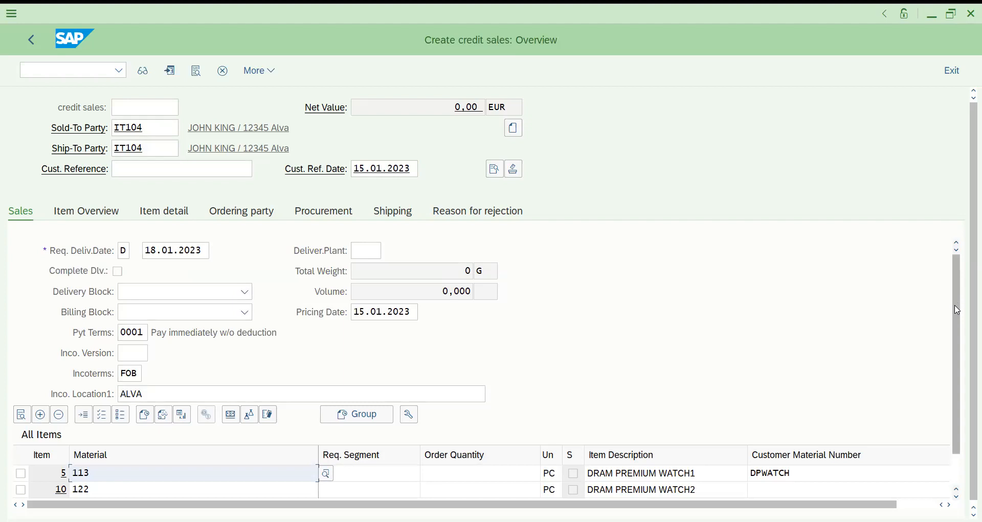
Step: Set the order quantity to 4 PC for material 113 and 10 PC for material 122, continuing past availability control
{"action": "scroll", "coordinate": [956, 307], "scroll_direction": "down", "scroll_amount": 2}
{"action": "left_click", "coordinate": [489, 436]}
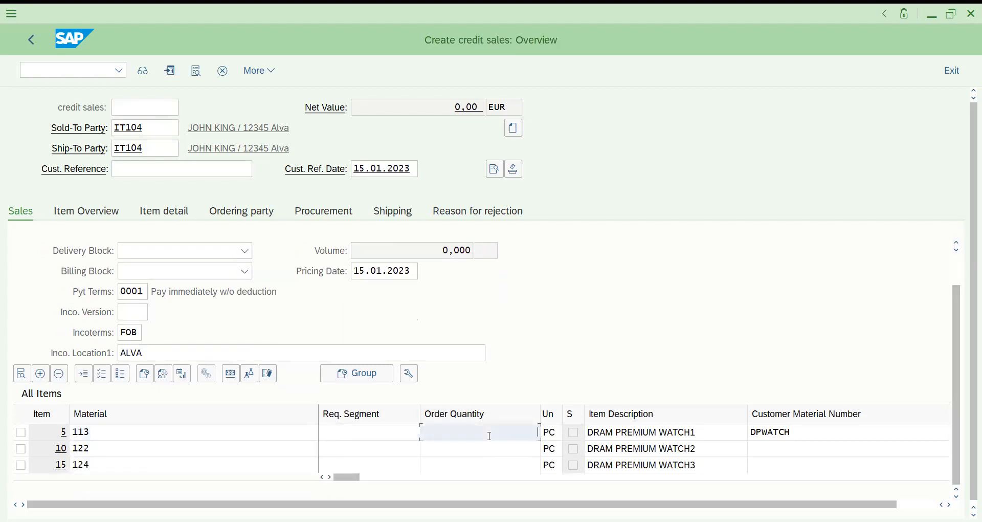
{"action": "type", "text": "4"}
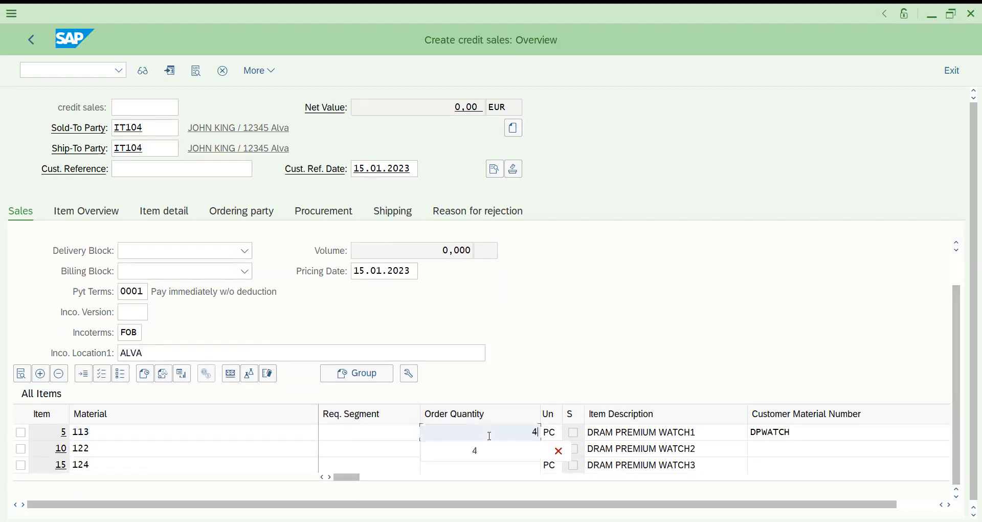
{"action": "key", "text": "Return"}
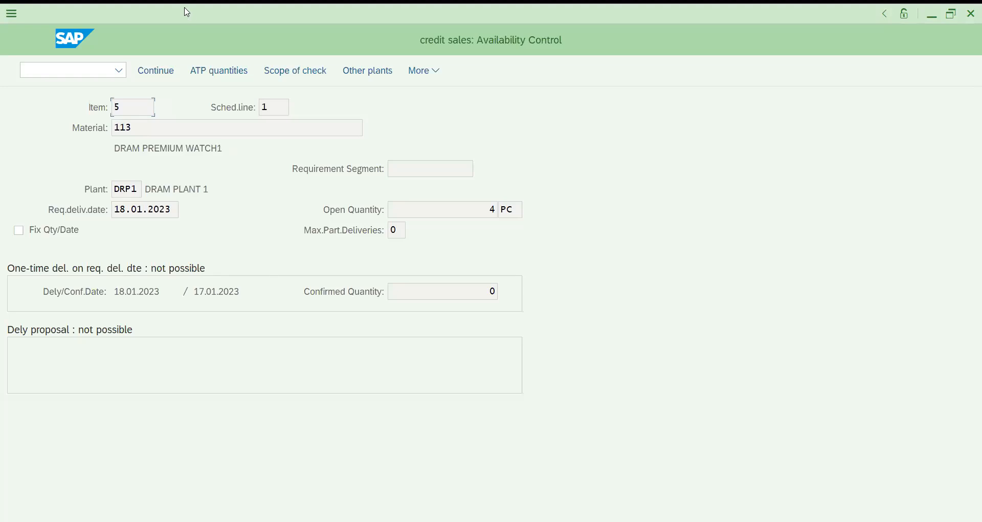
{"action": "left_click", "coordinate": [157, 68]}
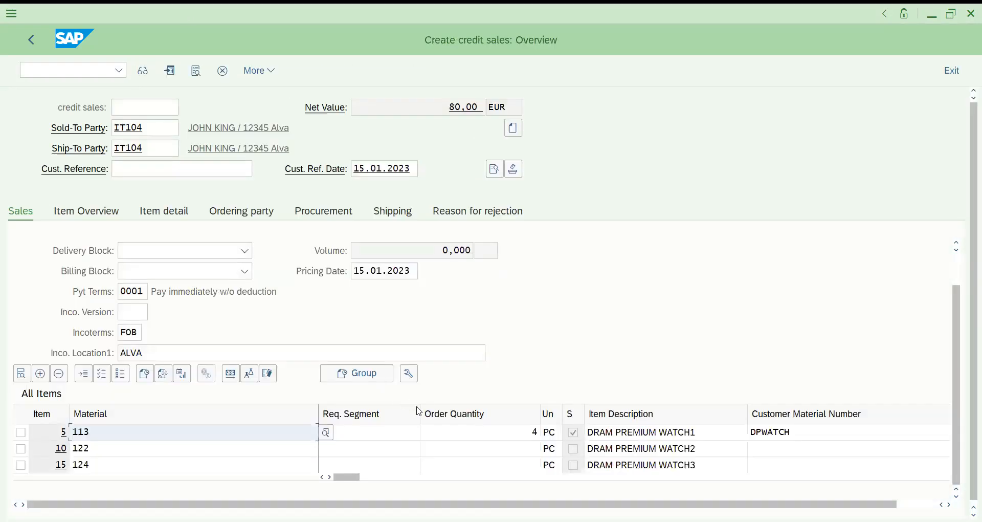
{"action": "left_click", "coordinate": [476, 448]}
{"action": "type", "text": "10"}
{"action": "key", "text": "Return"}
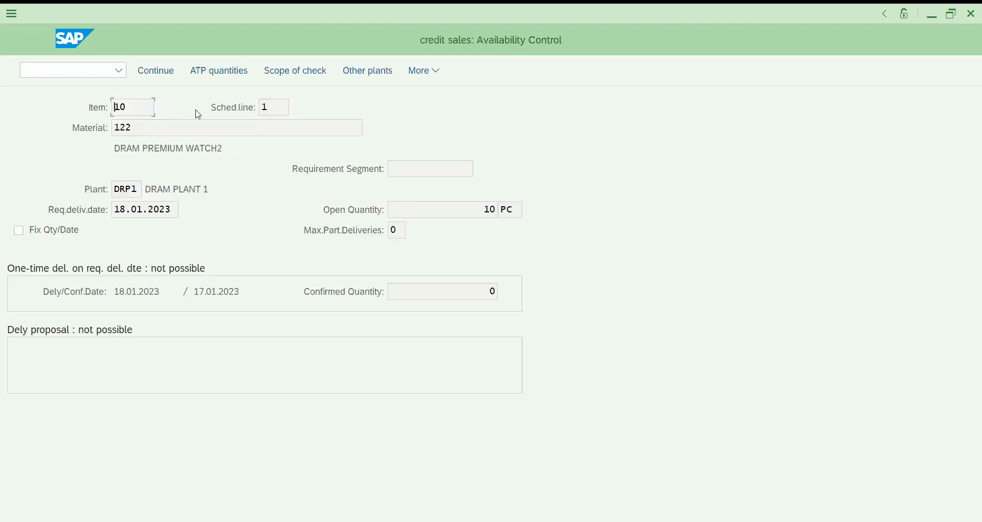
{"action": "left_click", "coordinate": [157, 71]}
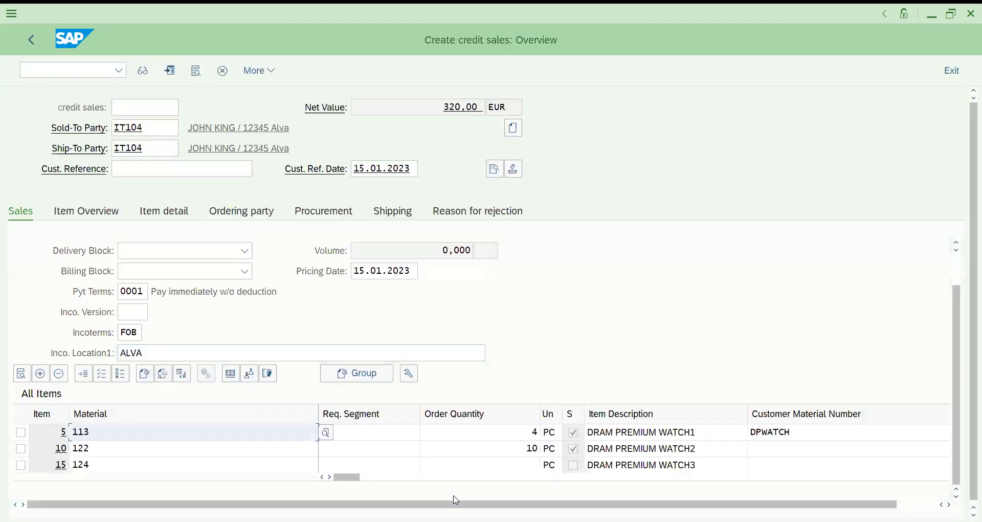
Step: Set the order quantity to 5 PC for material 124 and 7 PC for material 127, continuing past availability control
{"action": "left_click", "coordinate": [504, 466]}
{"action": "type", "text": "5"}
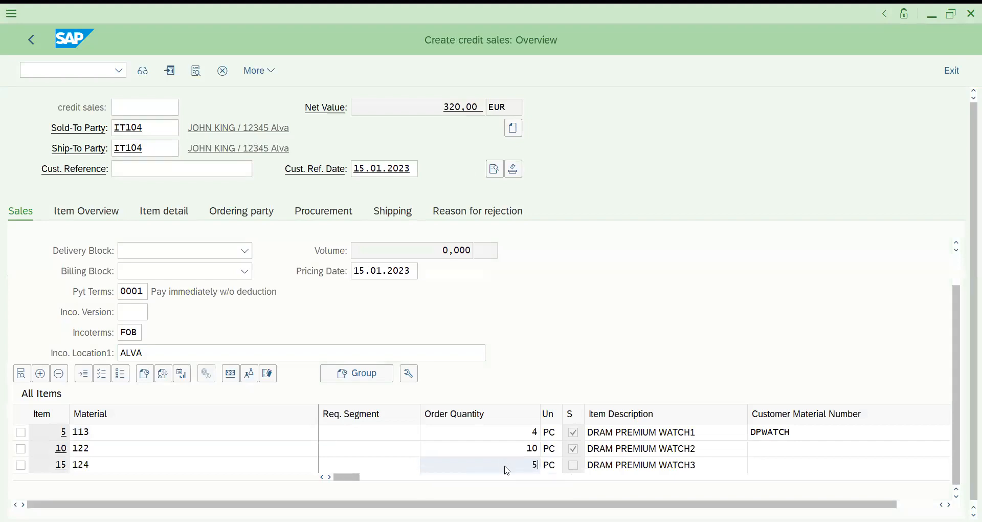
{"action": "key", "text": "Return"}
{"action": "left_click", "coordinate": [152, 65]}
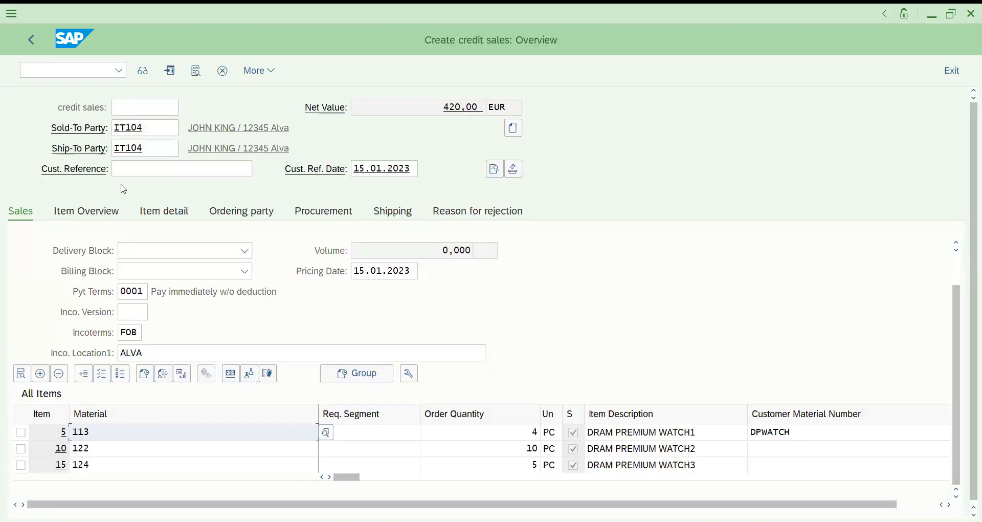
{"action": "left_click", "coordinate": [89, 212]}
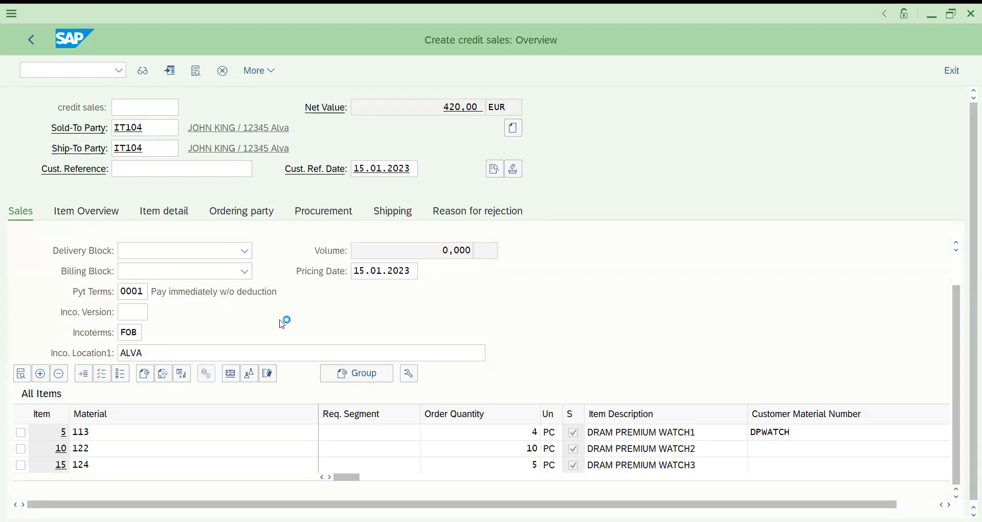
{"action": "left_click", "coordinate": [509, 401]}
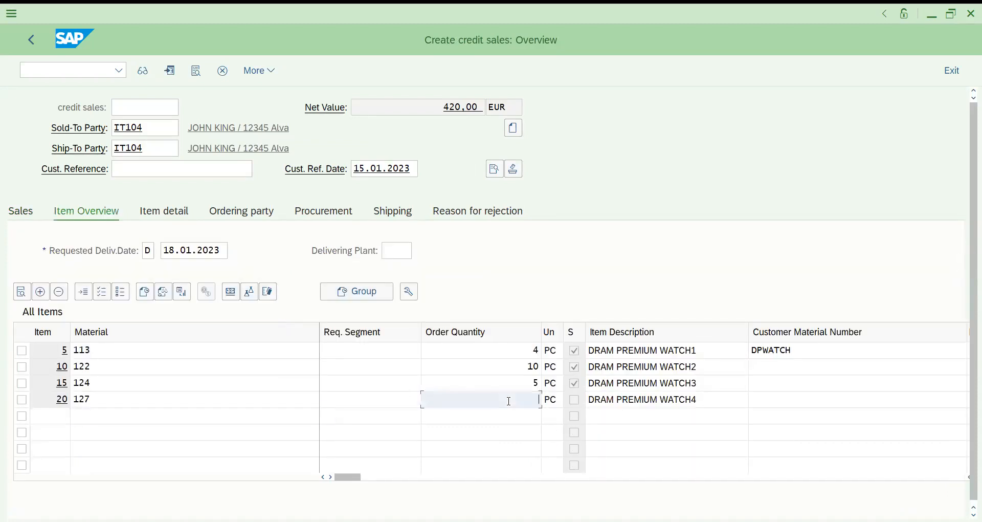
{"action": "type", "text": "7"}
{"action": "key", "text": "Return"}
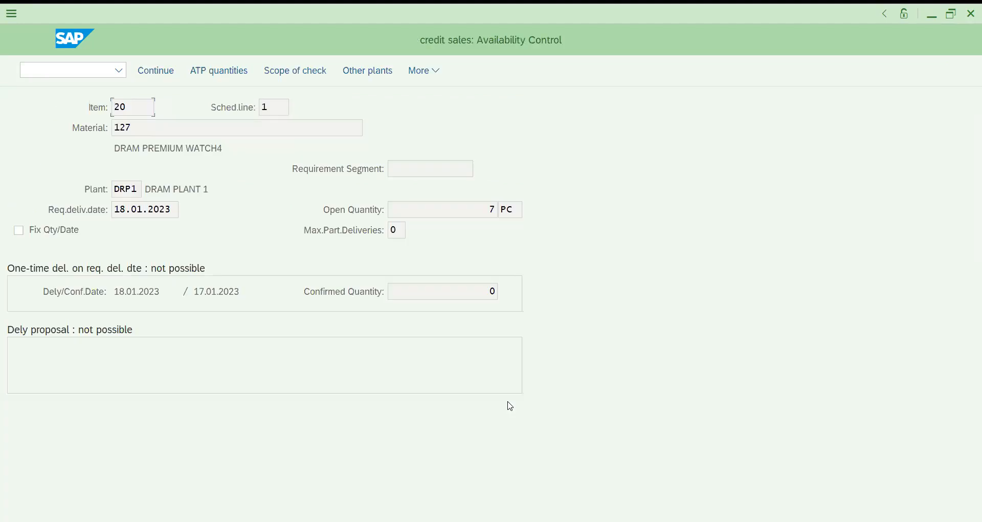
{"action": "left_click", "coordinate": [155, 74]}
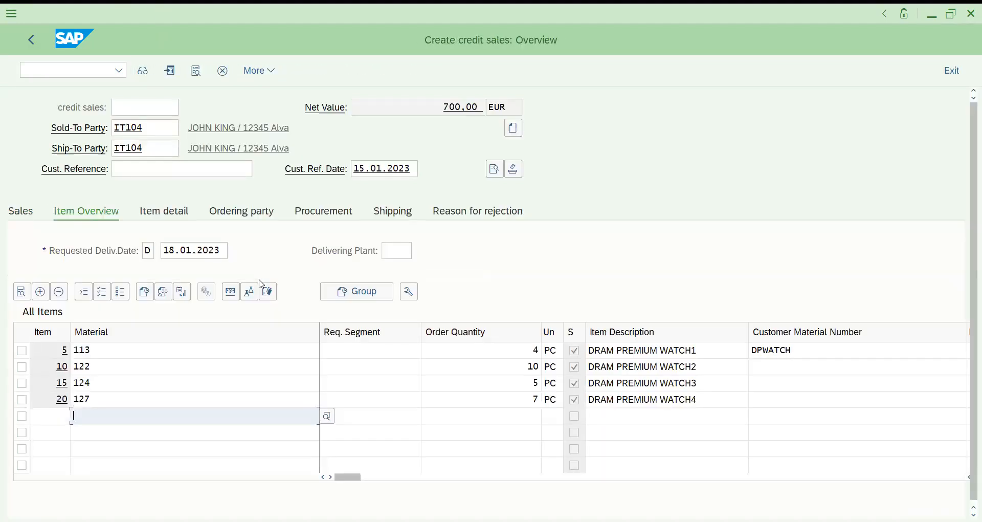
Step: Complete the missing customer reference from the incompletion log with SCENARIO2 and save the order
{"action": "key", "text": "ctrl+s"}
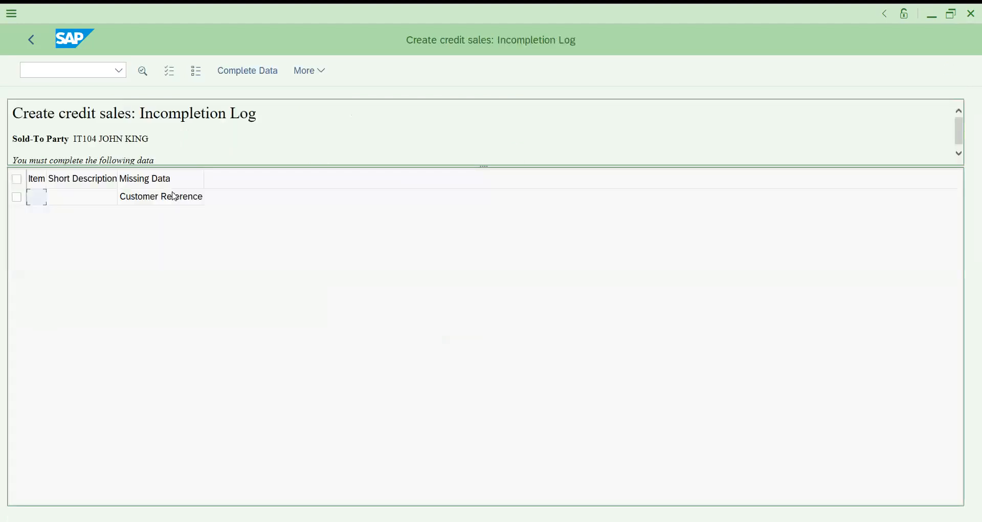
{"action": "double_click", "coordinate": [173, 197]}
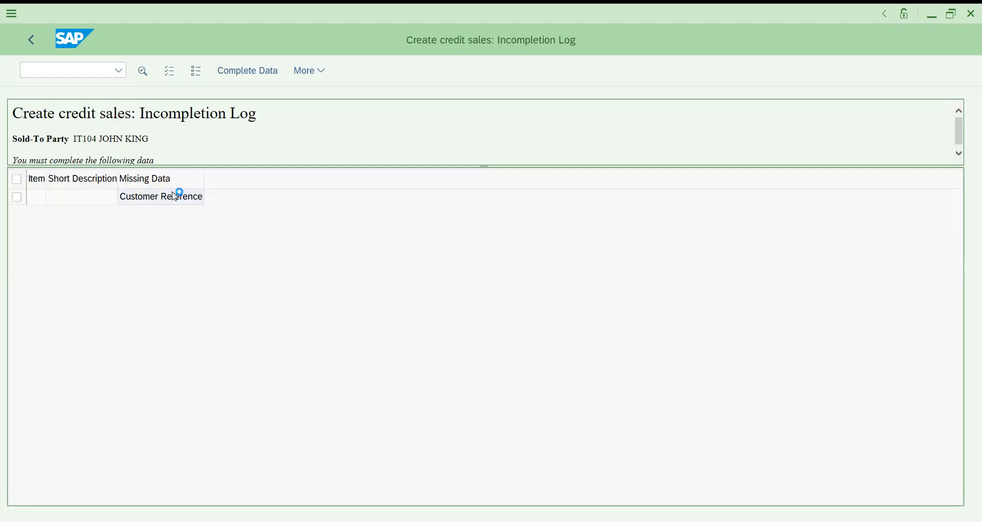
{"action": "type", "text": "SCEN"}
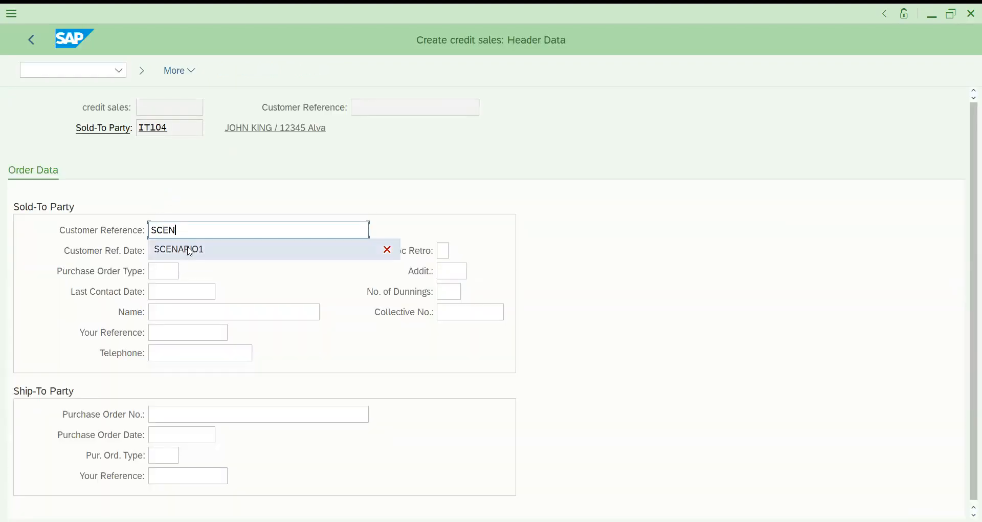
{"action": "type", "text": "ARIO2"}
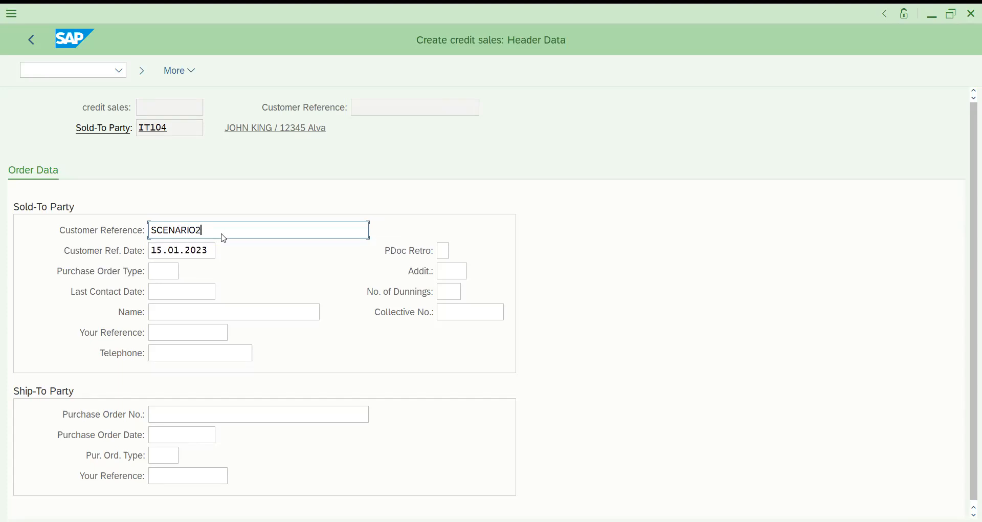
{"action": "key", "text": "Return"}
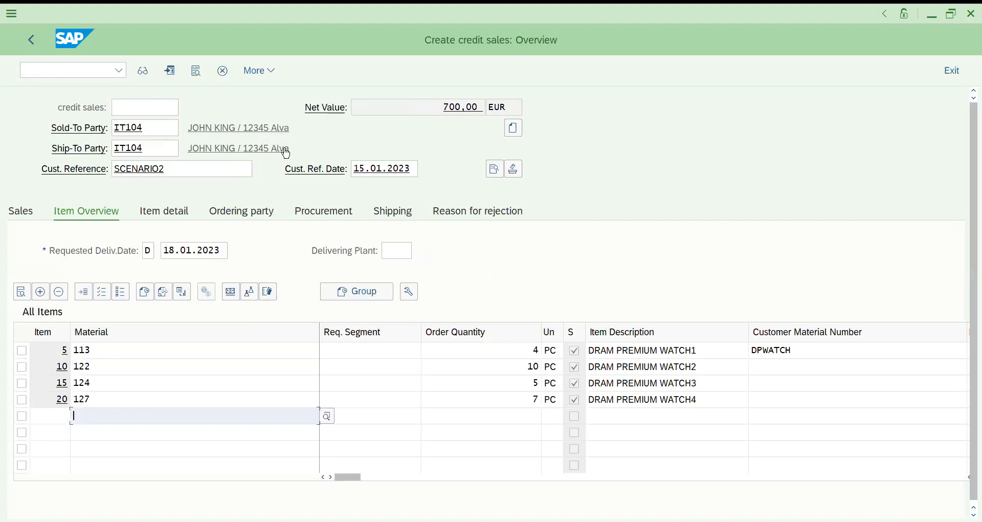
{"action": "key", "text": "ctrl+s"}
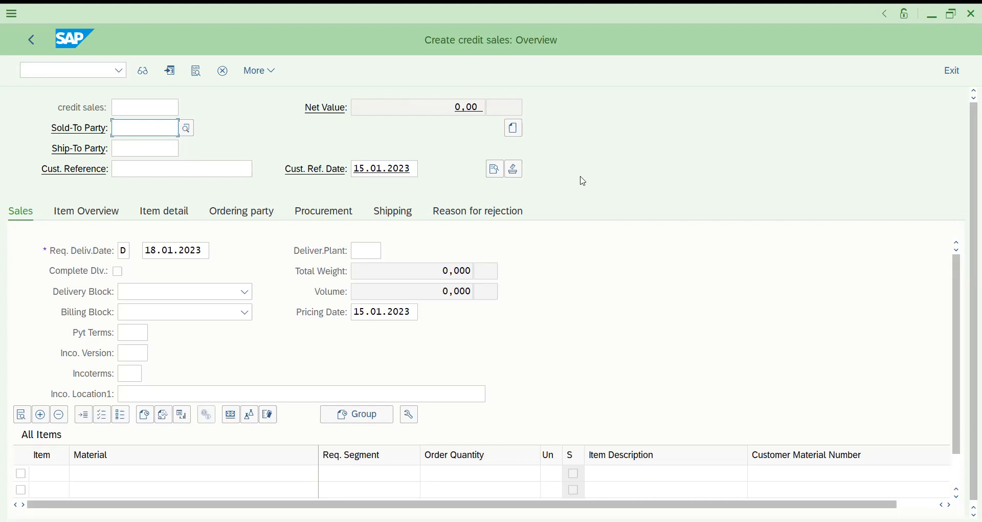
Step: Switch to the S4HANA workbook in Excel and enter WITH OR WITH OUT beside STATIC in cell N7
{"action": "key", "text": "alt+Tab"}
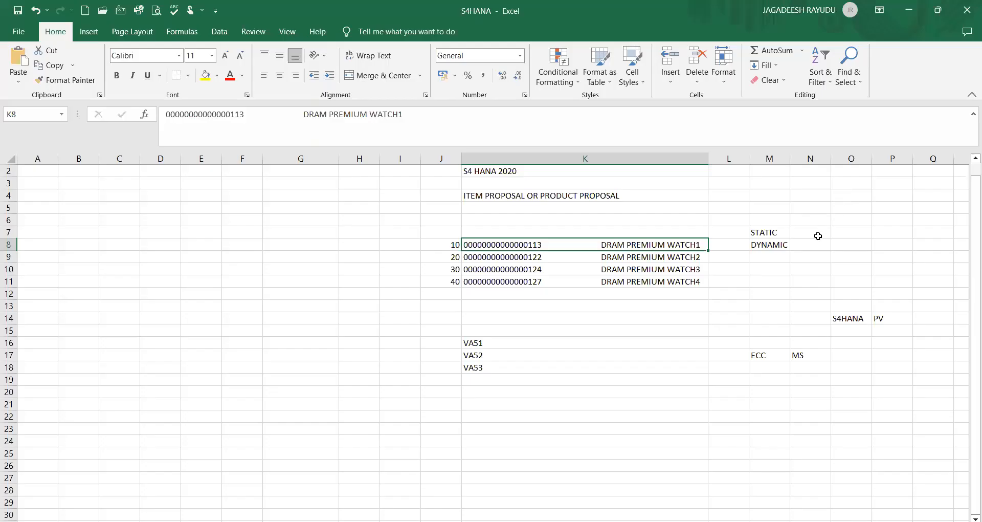
{"action": "type", "text": "WITH O"}
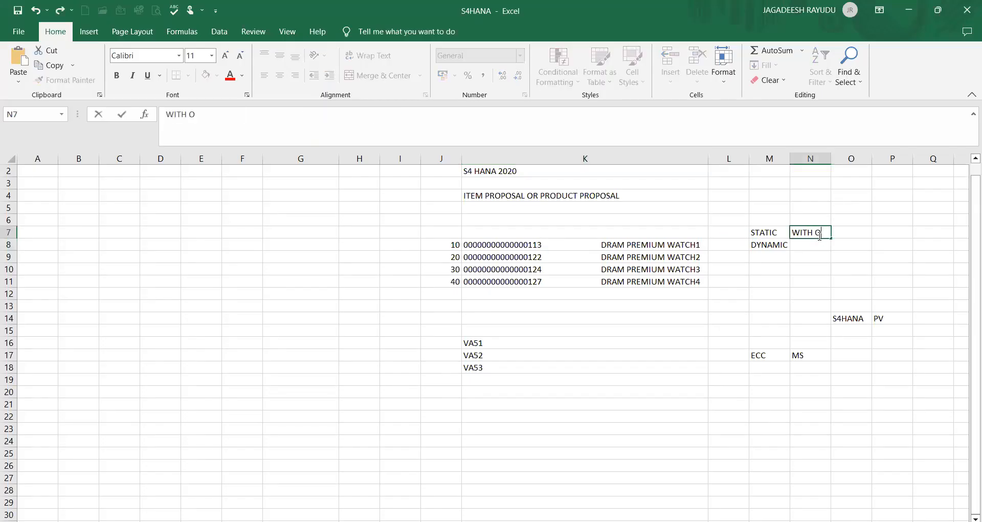
{"action": "type", "text": "R WITH OU"}
{"action": "left_click", "coordinate": [725, 328]}
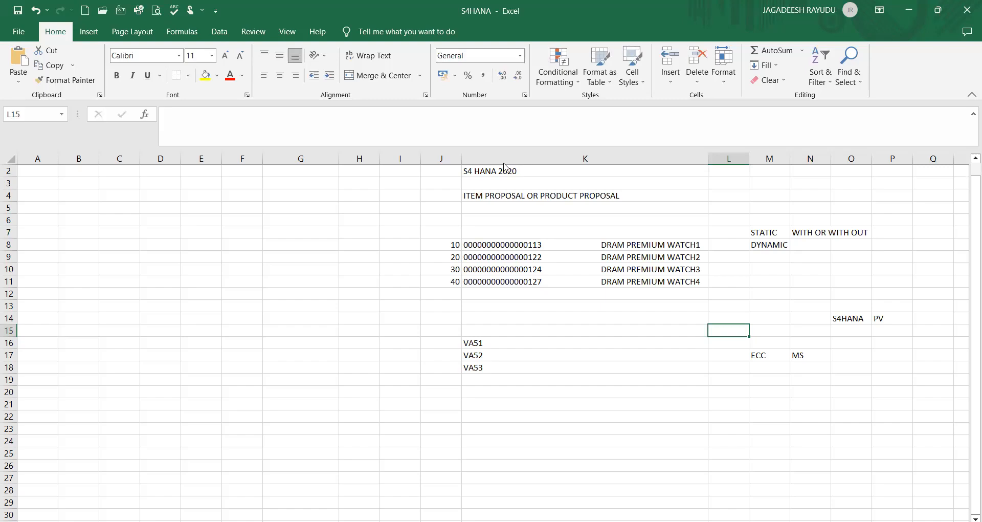
Step: Switch back to SAP and start a new VA01 credit sales order with the sold-to party and customer reference 345
{"action": "key", "text": "alt+Tab"}
{"action": "left_click", "coordinate": [83, 77]}
{"action": "type", "text": "/NVA01"}
{"action": "key", "text": "Return"}
{"action": "key", "text": "Return"}
{"action": "left_click", "coordinate": [174, 129]}
{"action": "key", "text": "Return"}
{"action": "key", "text": "Return"}
{"action": "type", "text": "345"}
{"action": "key", "text": "Return"}
{"action": "key", "text": "Return"}
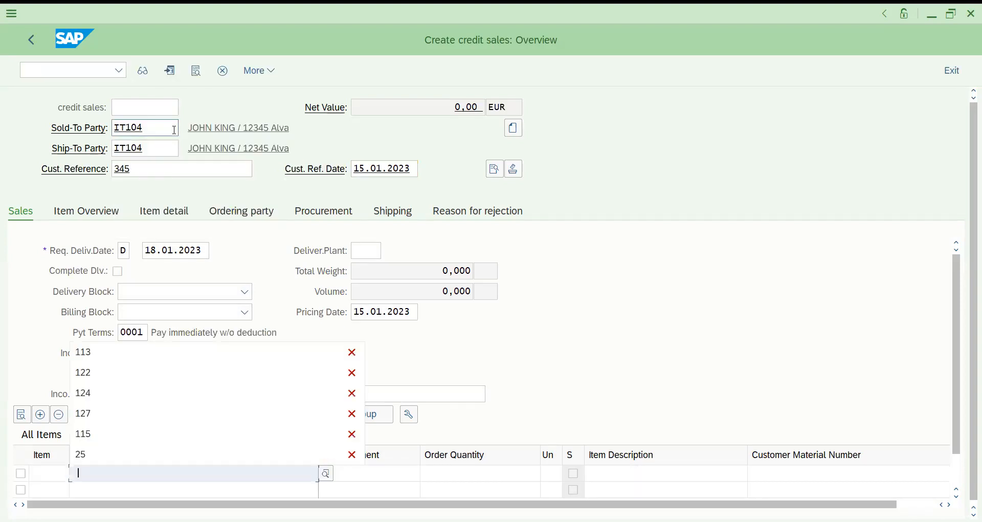
Step: Propose items from the PREMIUMCOLLECTION item proposal by its document number, using the selection list
{"action": "left_click", "coordinate": [631, 298]}
{"action": "left_click", "coordinate": [252, 71]}
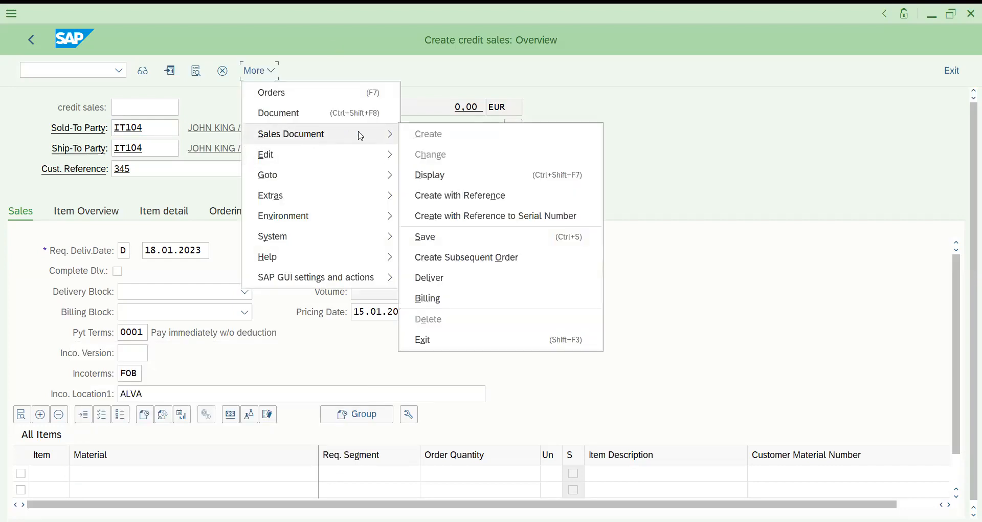
{"action": "mouse_move", "coordinate": [299, 162]}
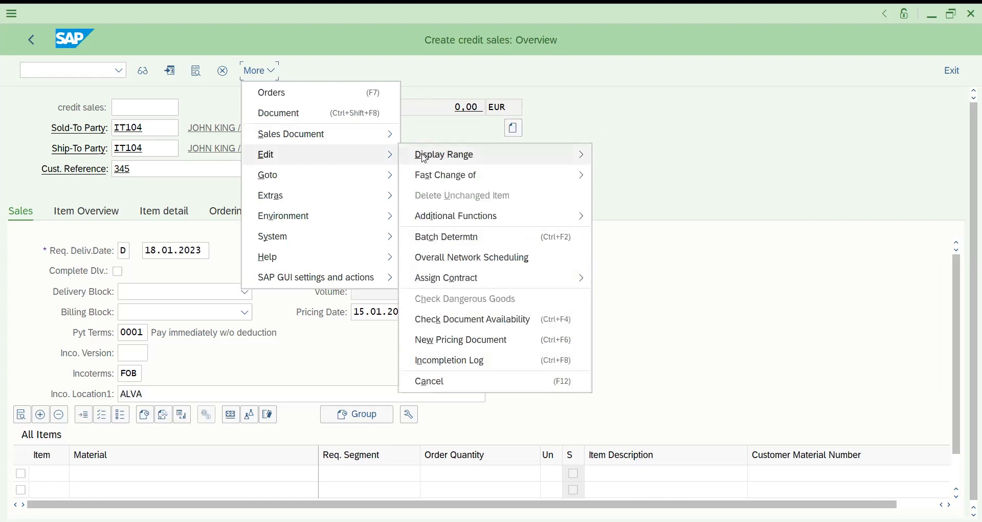
{"action": "mouse_move", "coordinate": [447, 220]}
{"action": "left_click", "coordinate": [629, 216]}
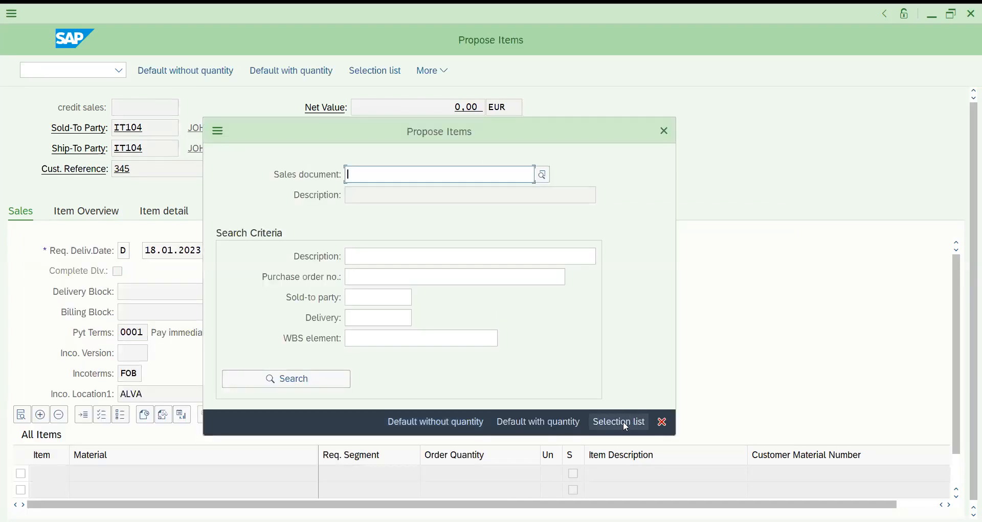
{"action": "left_click", "coordinate": [626, 426]}
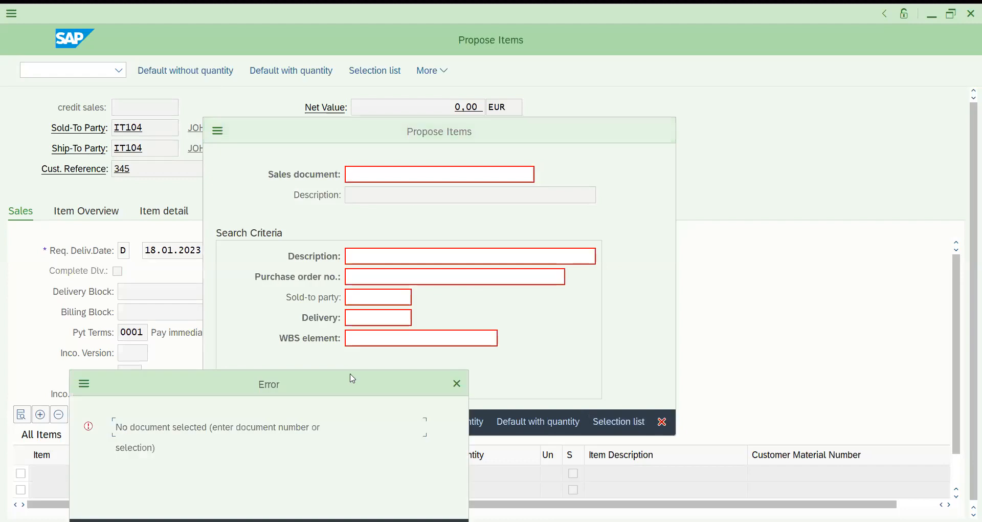
{"action": "left_click", "coordinate": [457, 383]}
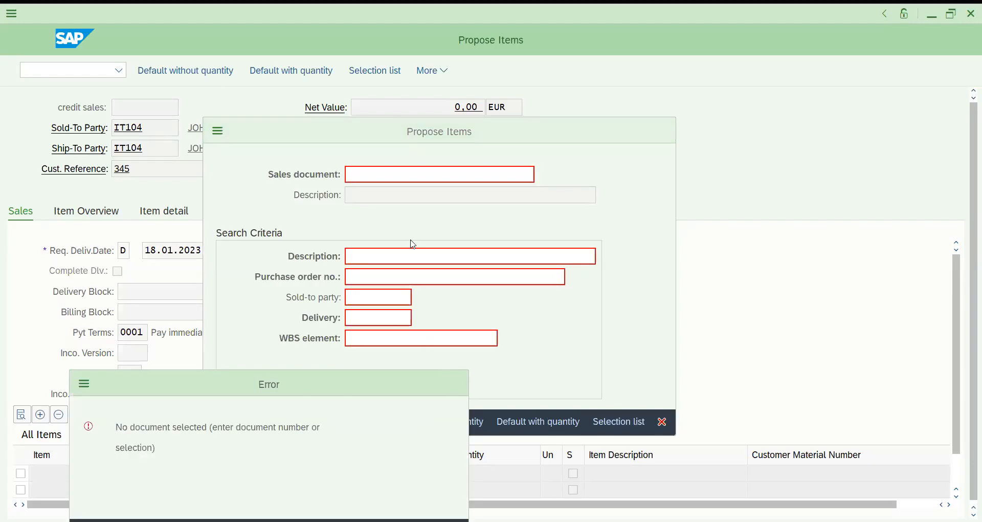
{"action": "left_click", "coordinate": [377, 178]}
{"action": "left_click", "coordinate": [380, 190]}
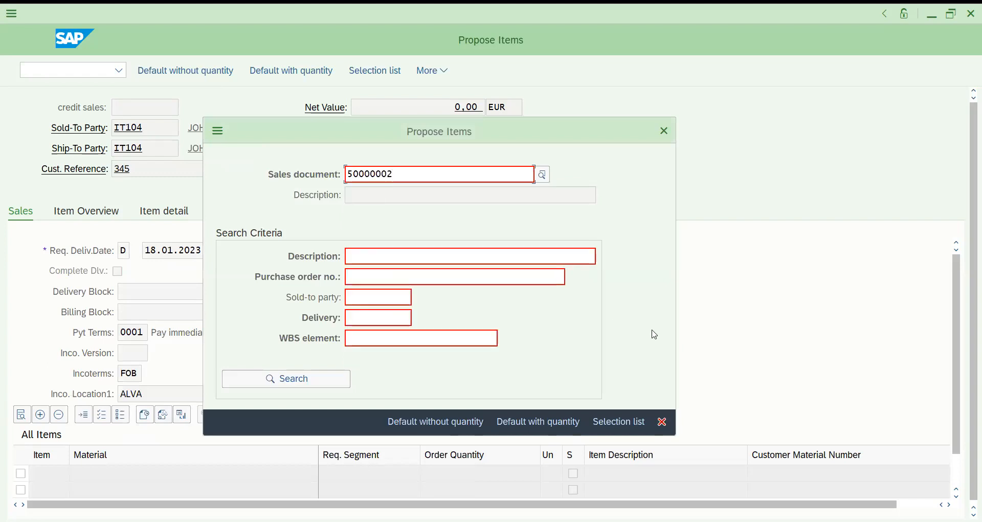
{"action": "left_click", "coordinate": [626, 421]}
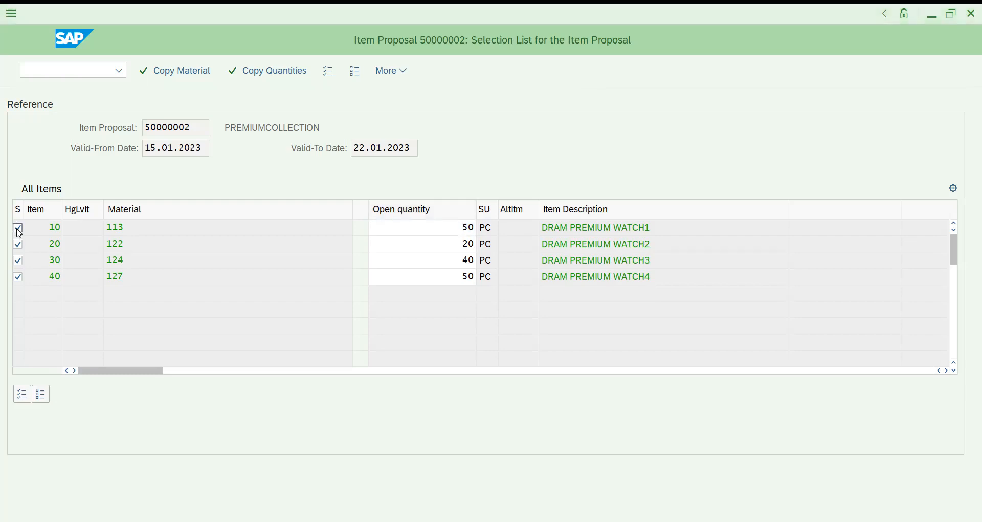
Step: Deselect materials 113 and 122 in the selection list and copy only materials 124 and 127 into the order without quantities
{"action": "left_click", "coordinate": [18, 229]}
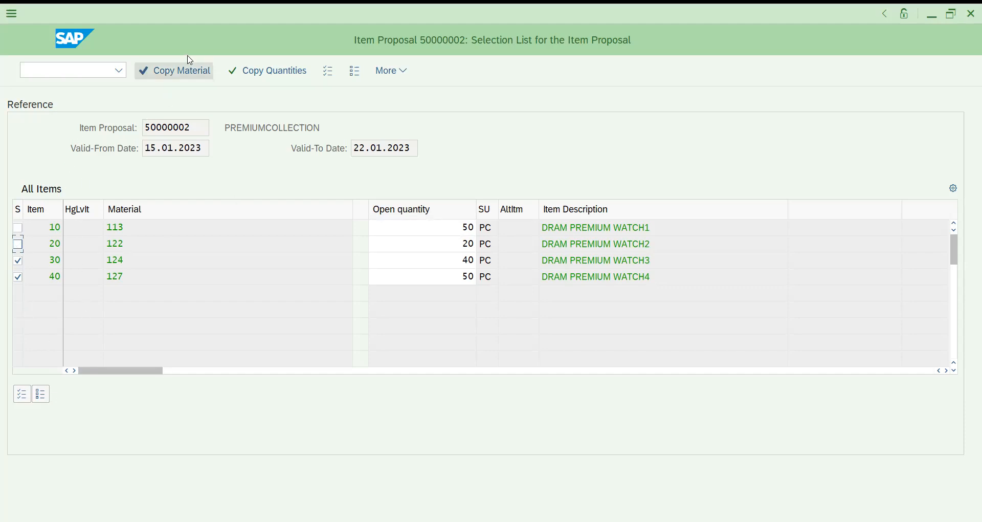
{"action": "left_click", "coordinate": [190, 72]}
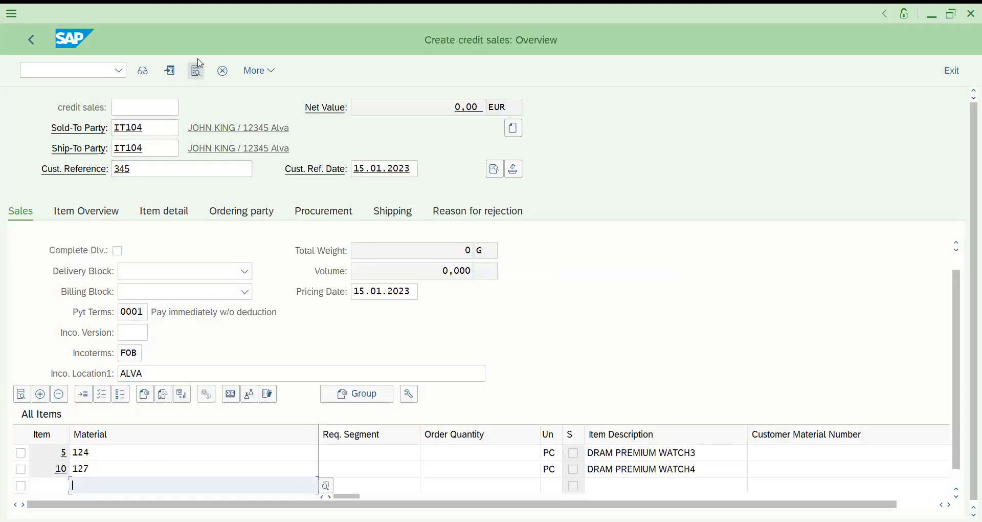
{"action": "key", "text": "Return"}
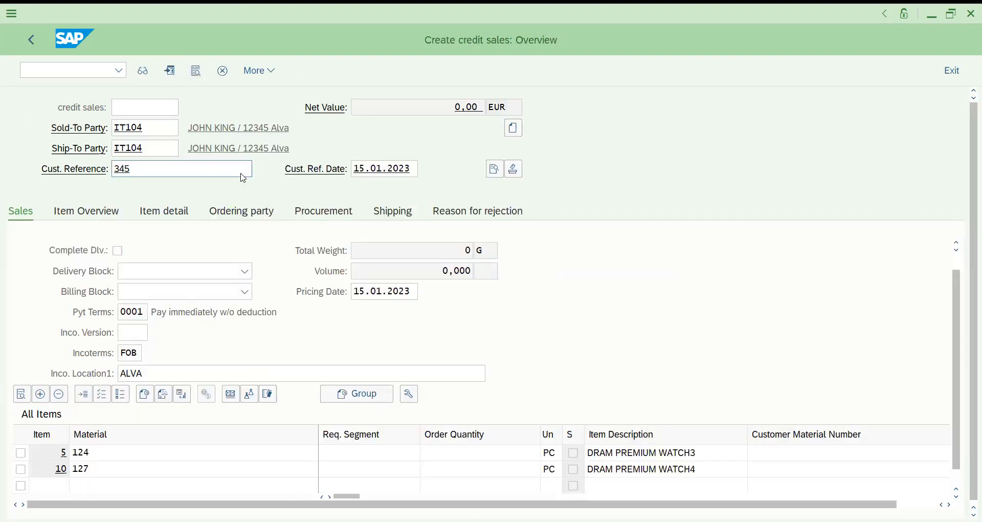
Step: Try to save the order, and replace its customer reference with SCENARIO3
{"action": "key", "text": "ctrl+s"}
{"action": "left_click", "coordinate": [517, 338]}
{"action": "type", "text": "s"}
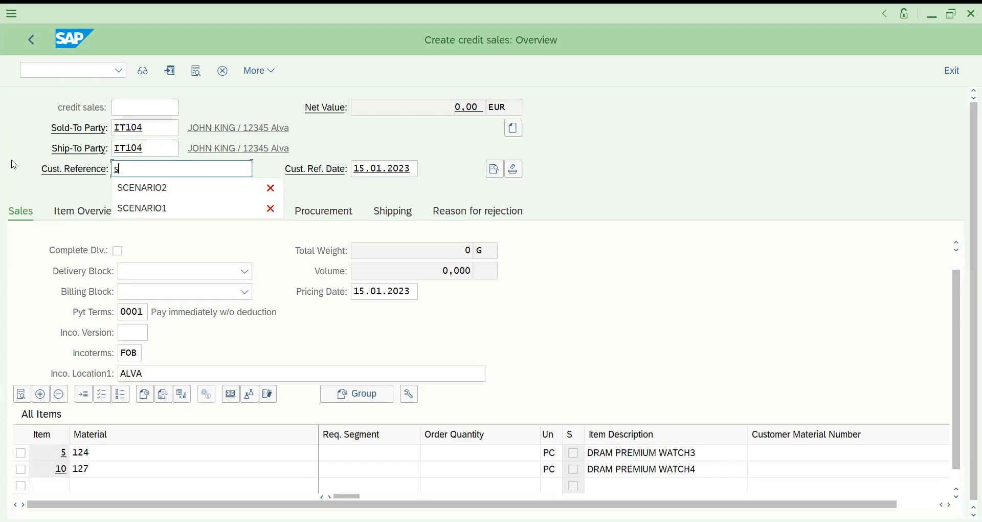
{"action": "left_click", "coordinate": [138, 188]}
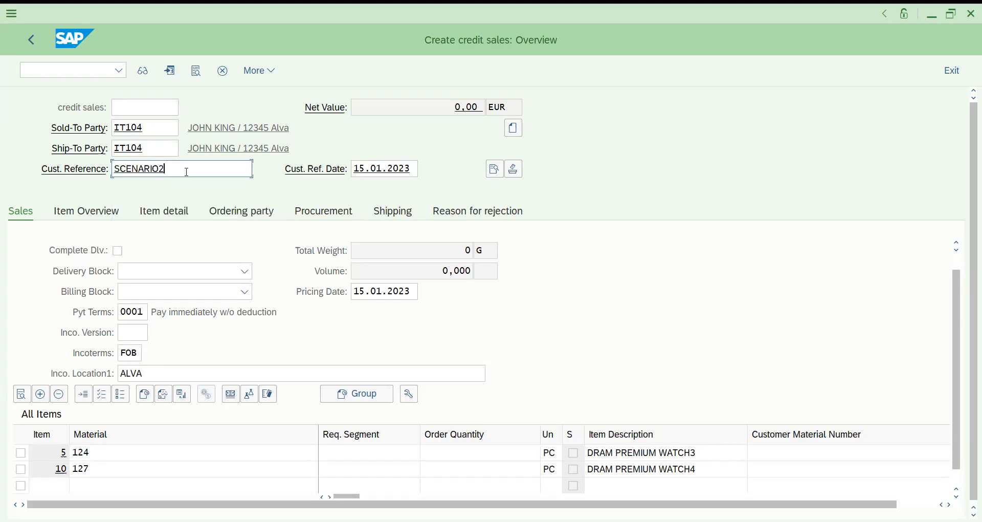
{"action": "key", "text": "BackSpace"}
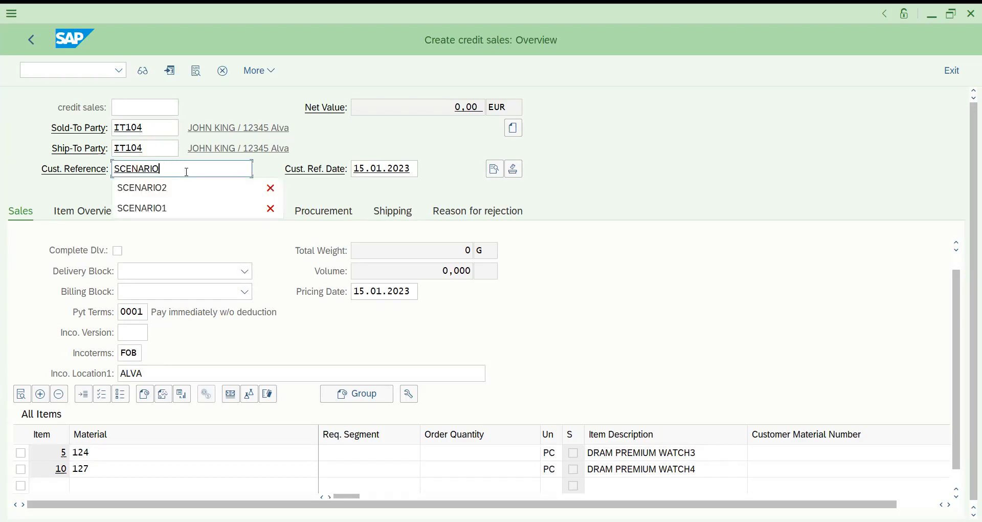
{"action": "type", "text": "3"}
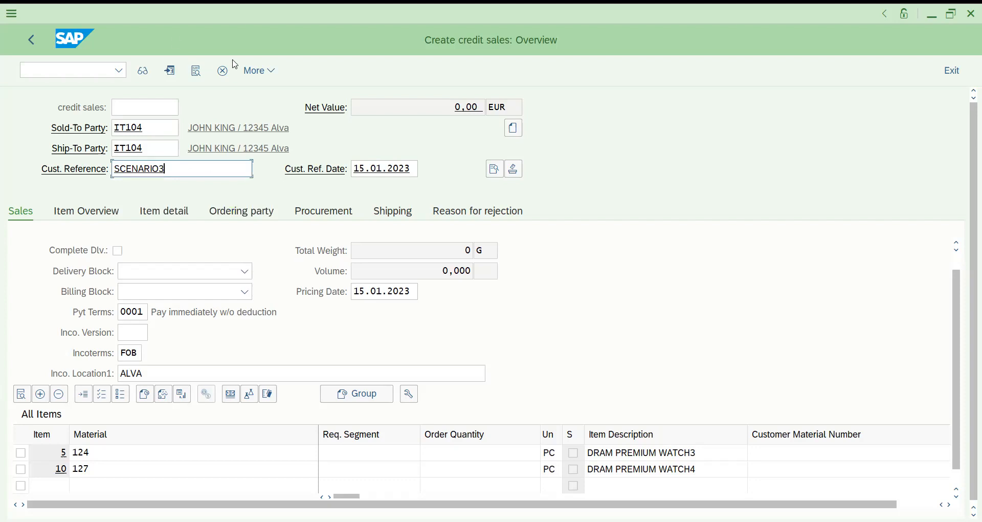
Step: Review the missing item data in the order's incompletion log and return to the overview
{"action": "left_click", "coordinate": [247, 71]}
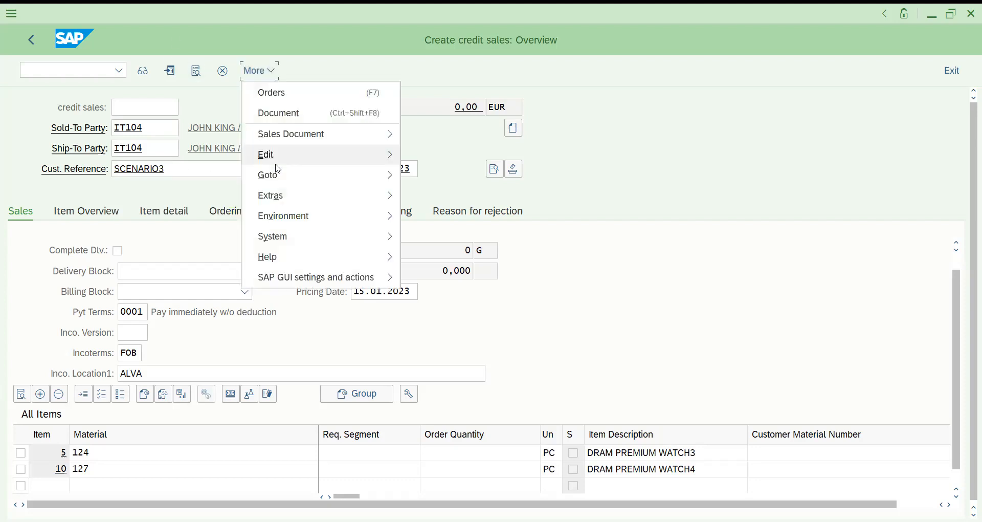
{"action": "mouse_move", "coordinate": [299, 160]}
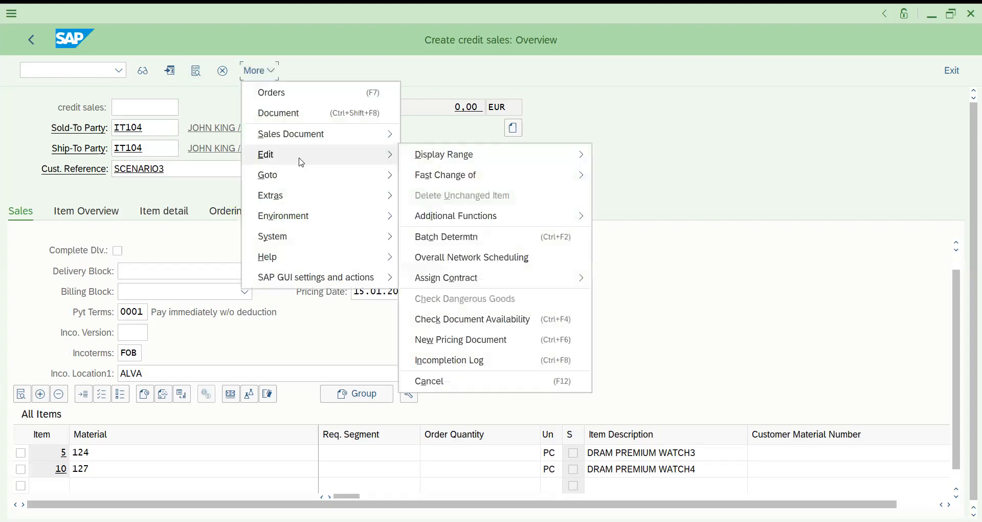
{"action": "left_click", "coordinate": [445, 361]}
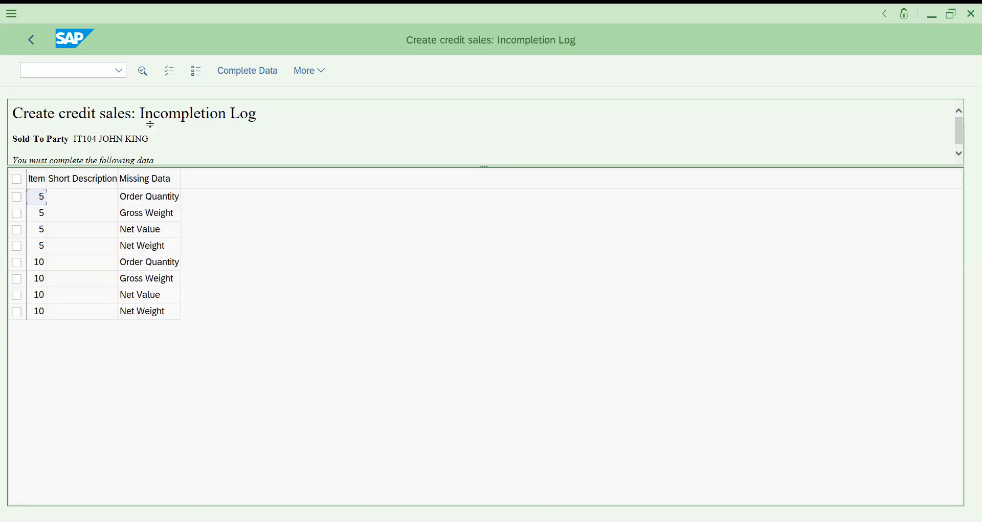
{"action": "left_click", "coordinate": [31, 40]}
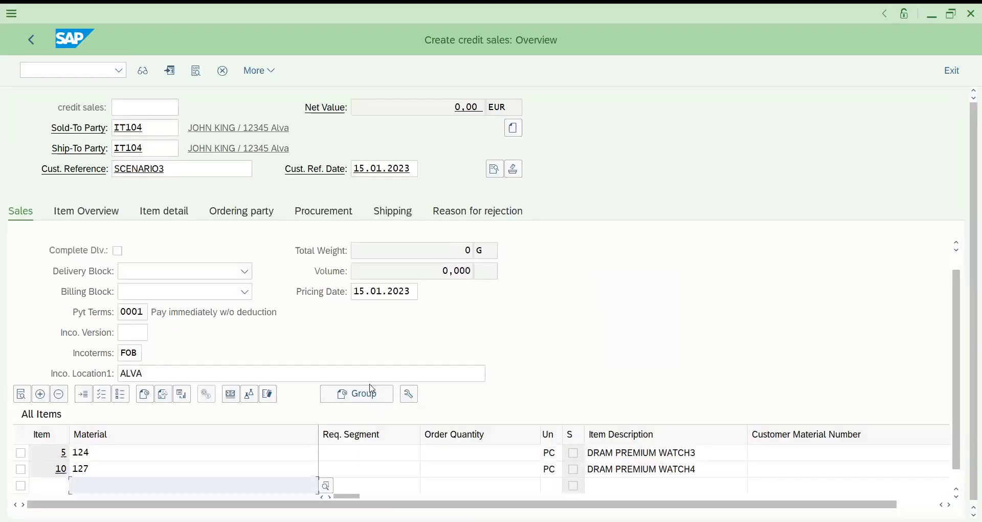
Step: Set the order quantity to 3 PC for material 124 and 4 PC for material 127, continuing past availability control
{"action": "left_click", "coordinate": [486, 450]}
{"action": "type", "text": "3"}
{"action": "key", "text": "Return"}
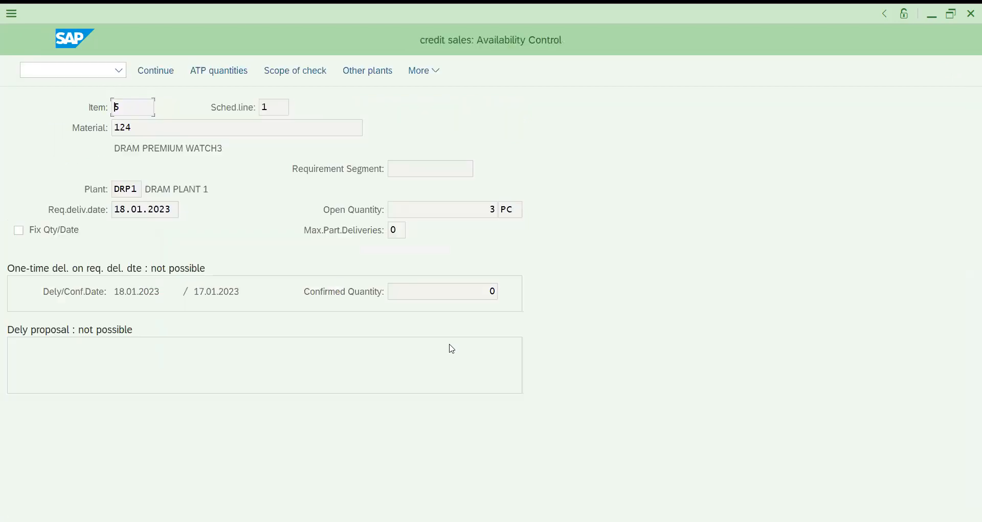
{"action": "left_click", "coordinate": [155, 70]}
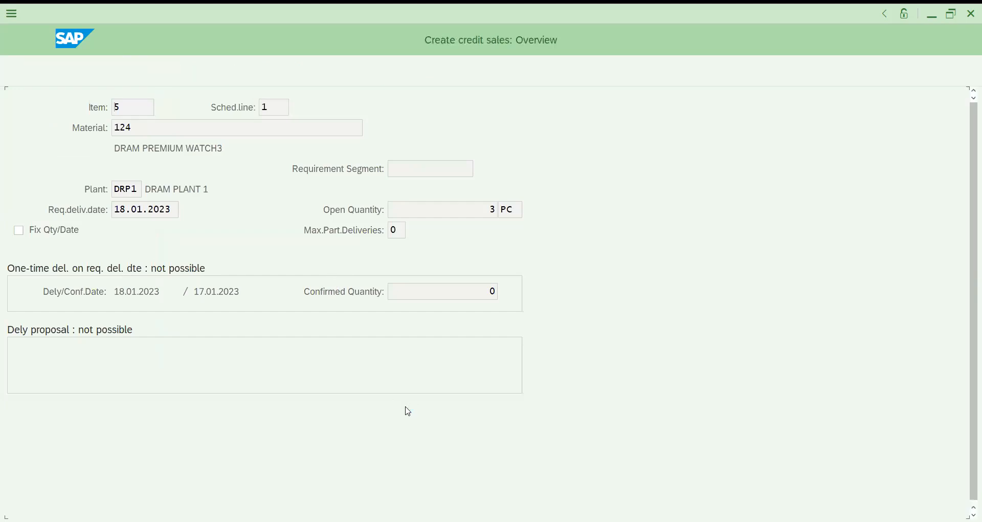
{"action": "left_click", "coordinate": [501, 469]}
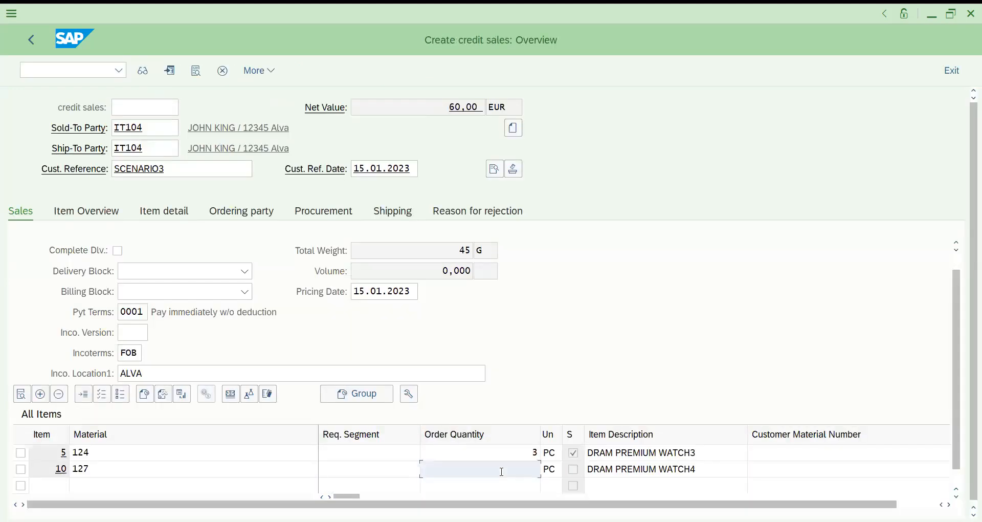
{"action": "key", "text": "Return"}
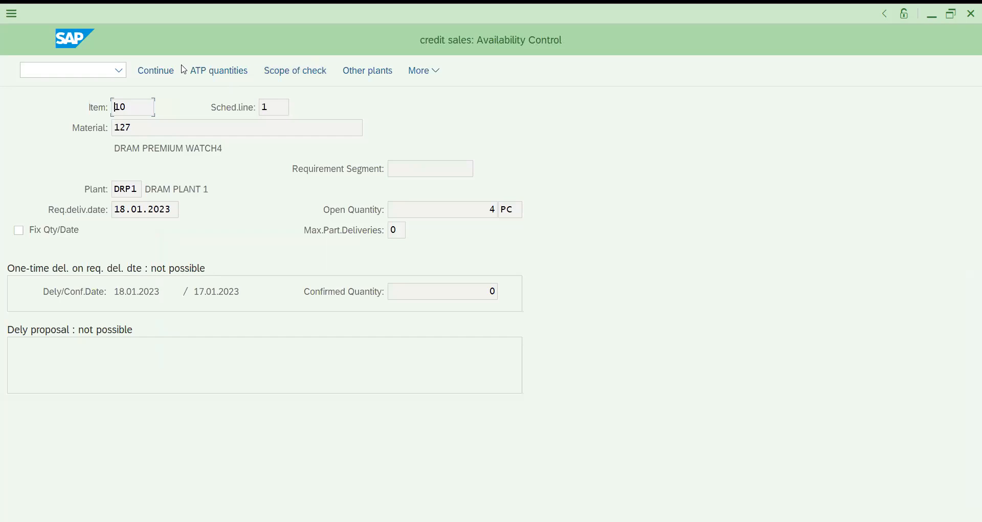
{"action": "left_click", "coordinate": [156, 72]}
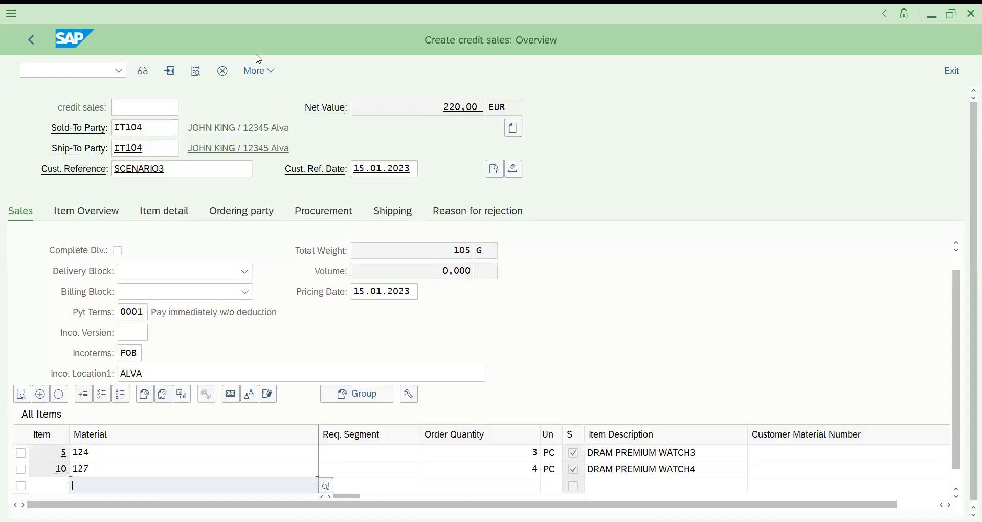
{"action": "left_click", "coordinate": [261, 76]}
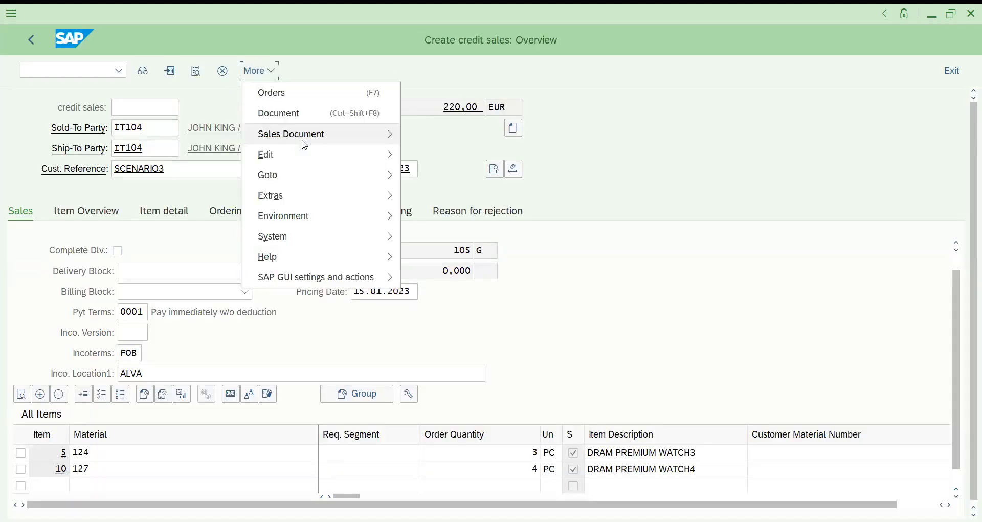
{"action": "mouse_move", "coordinate": [388, 153]}
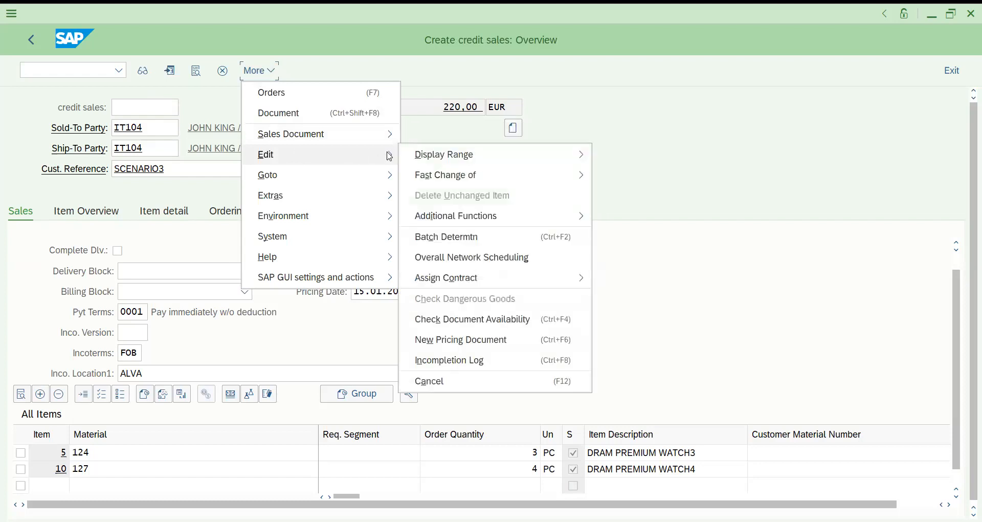
{"action": "mouse_move", "coordinate": [439, 221]}
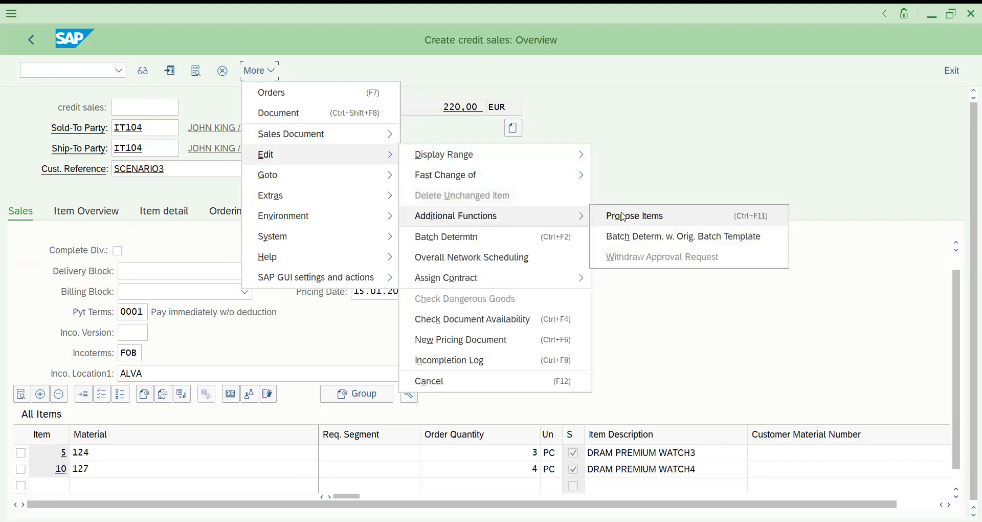
{"action": "left_click", "coordinate": [624, 216]}
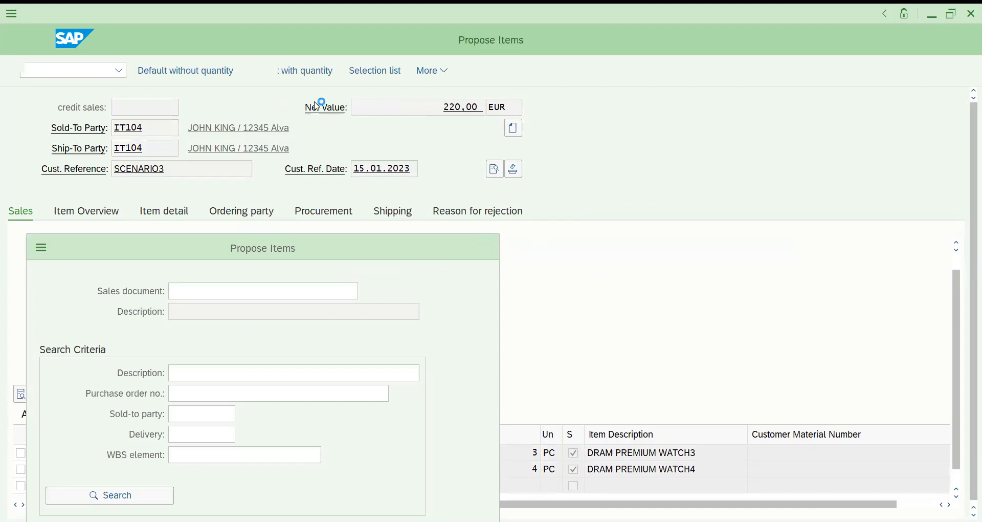
{"action": "left_click", "coordinate": [202, 70]}
Step: Check the order's incompletion log for missing data and save the order
{"action": "left_click", "coordinate": [254, 71]}
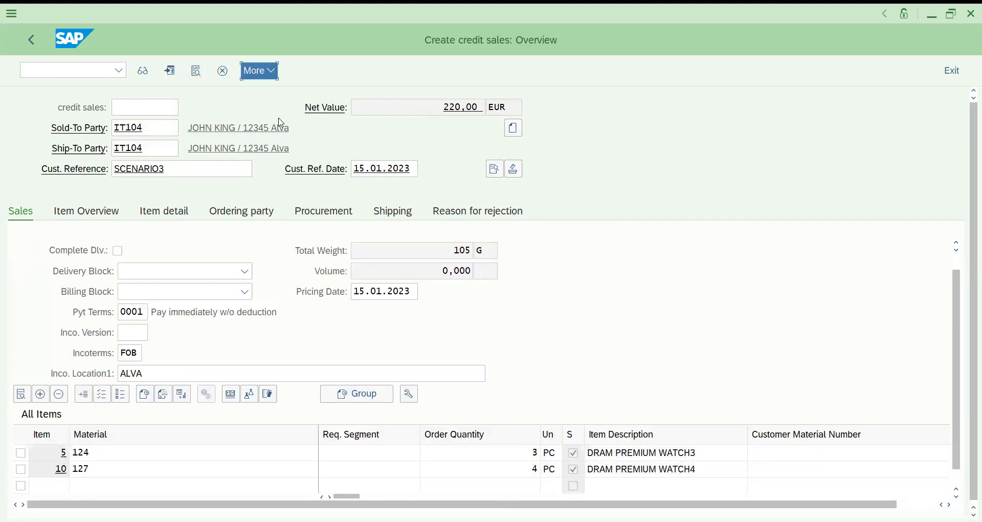
{"action": "mouse_move", "coordinate": [297, 154]}
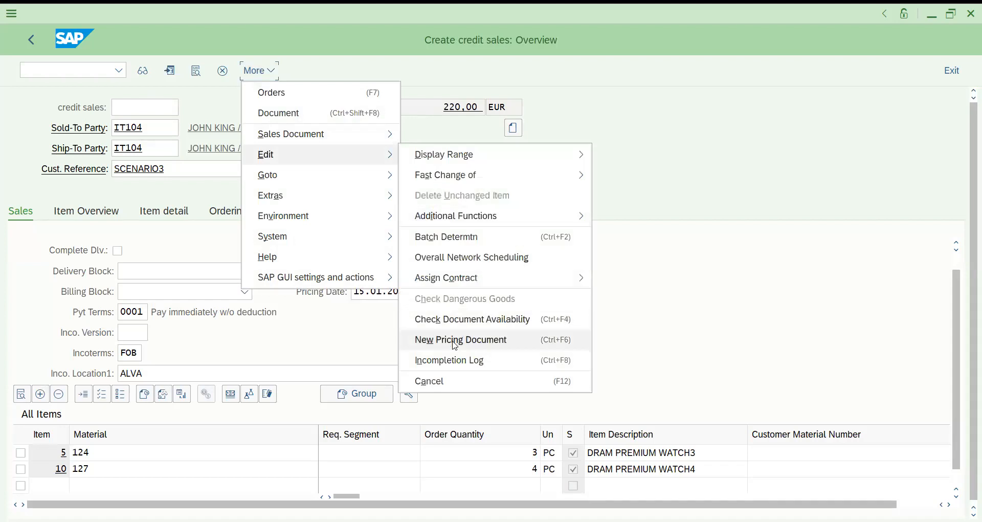
{"action": "left_click", "coordinate": [457, 361]}
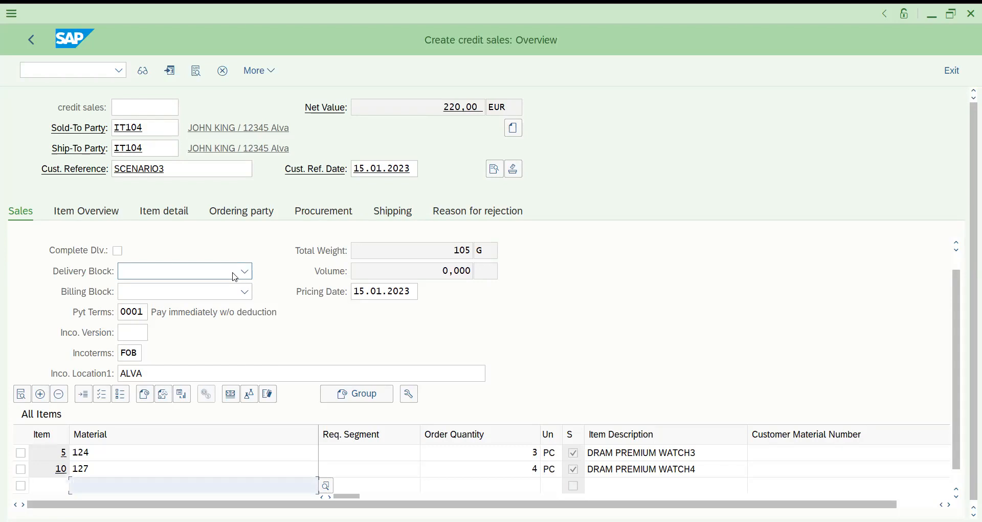
{"action": "key", "text": "ctrl+s"}
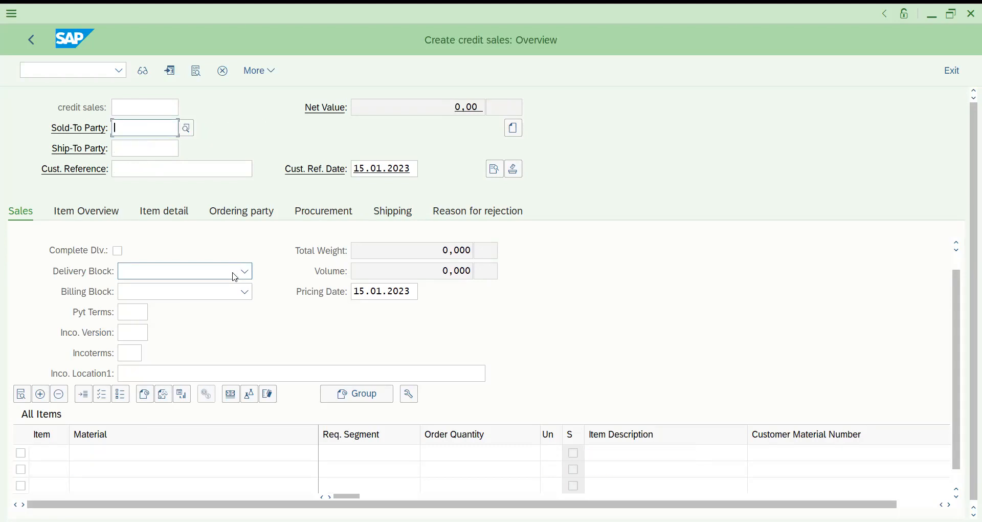
Step: Open the last saved sales order in transaction VA02 and show its item overview
{"action": "left_click", "coordinate": [82, 68]}
{"action": "type", "text": "/NVA02"}
{"action": "key", "text": "Return"}
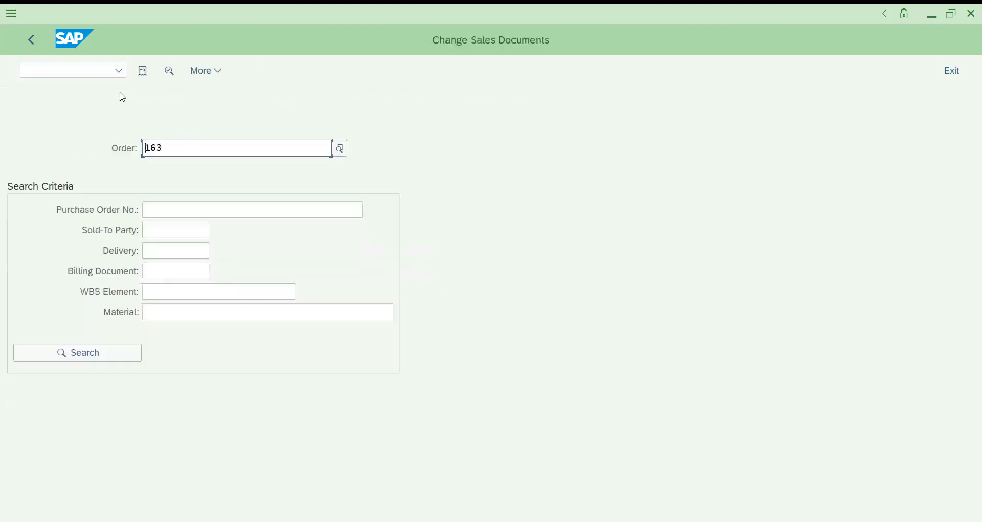
{"action": "key", "text": "Return"}
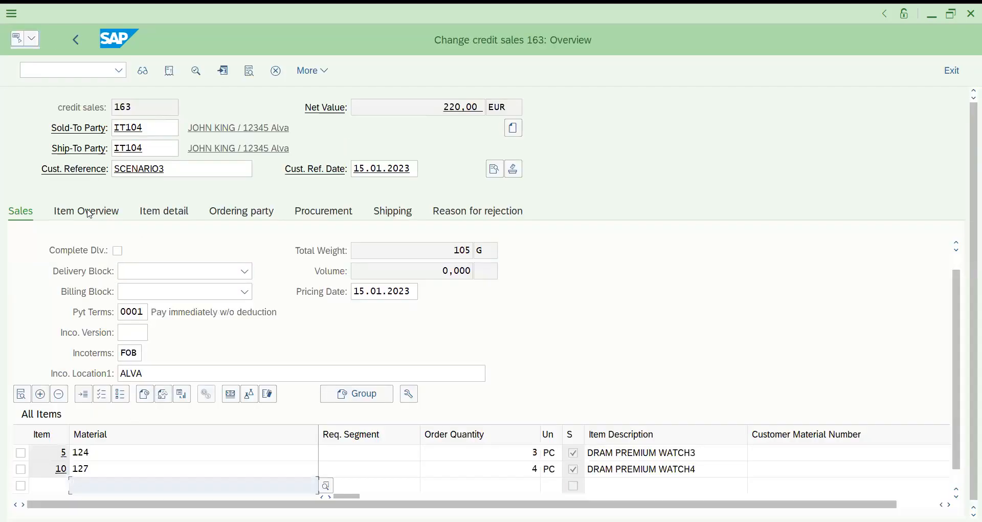
{"action": "left_click", "coordinate": [88, 212]}
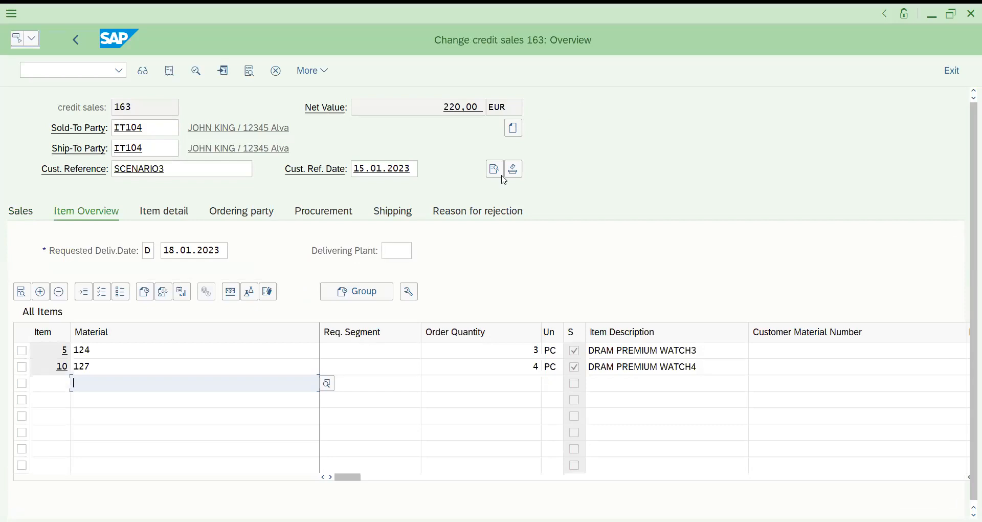
Step: Switch to the S4HANA workbook in Excel and enter SELECTION LIST in cell Q7
{"action": "key", "text": "alt+Tab"}
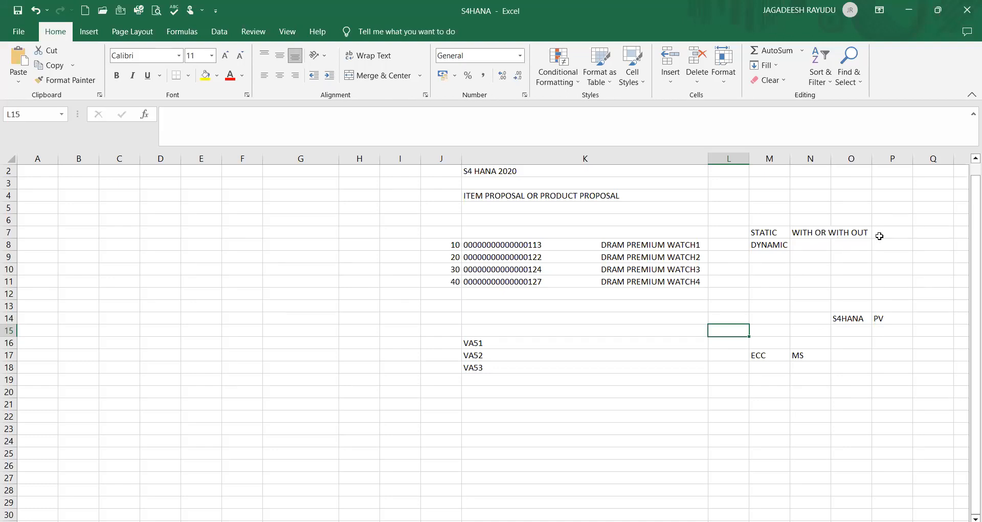
{"action": "left_click", "coordinate": [914, 234]}
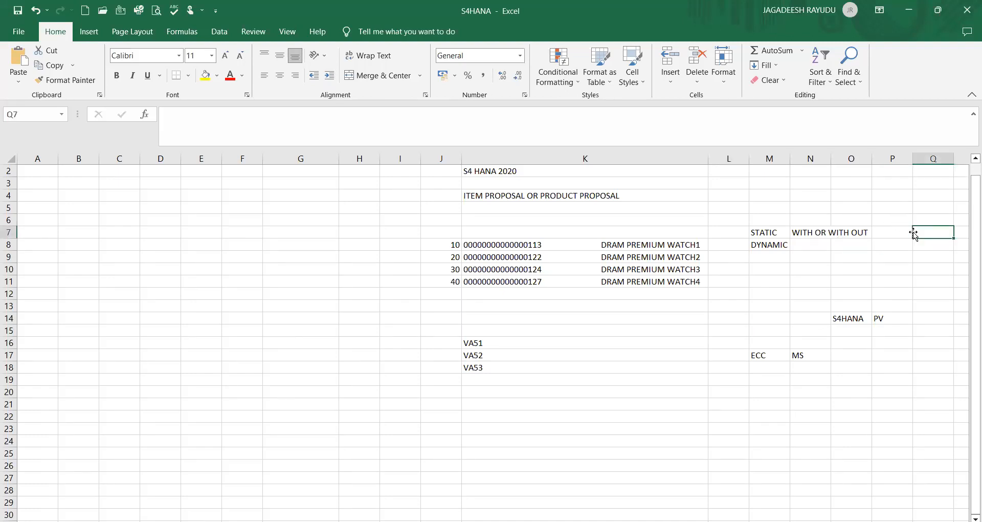
{"action": "type", "text": "SECLE"}
{"action": "key", "text": "BackSpace"}
{"action": "key", "text": "BackSpace"}
{"action": "key", "text": "BackSpace"}
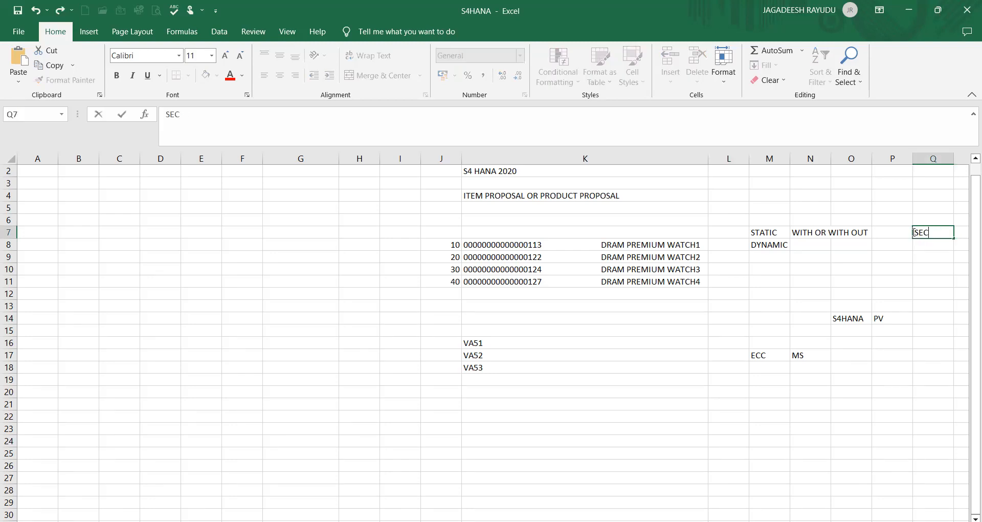
{"action": "type", "text": "LECTION LIST"}
{"action": "left_click", "coordinate": [904, 270]}
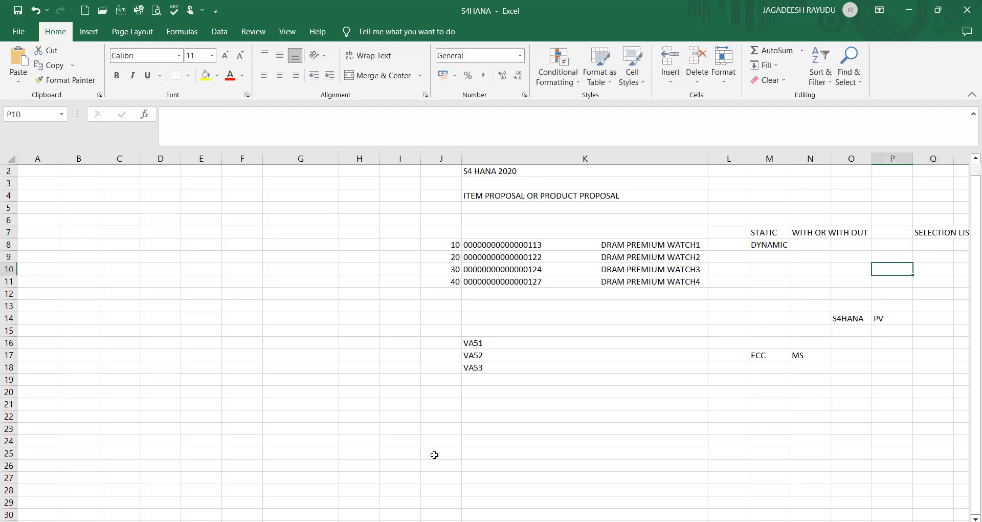
Step: List the scenarios WITH QTY, WITH OUT QTY and SELECTION LIST in cells G16 to G18
{"action": "left_click", "coordinate": [282, 347]}
{"action": "type", "text": "WITH"}
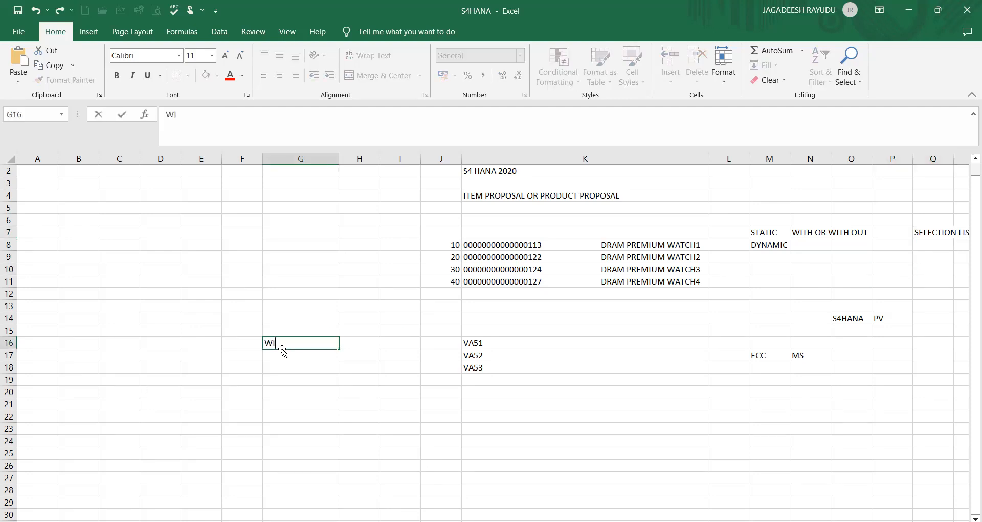
{"action": "left_click", "coordinate": [238, 340]}
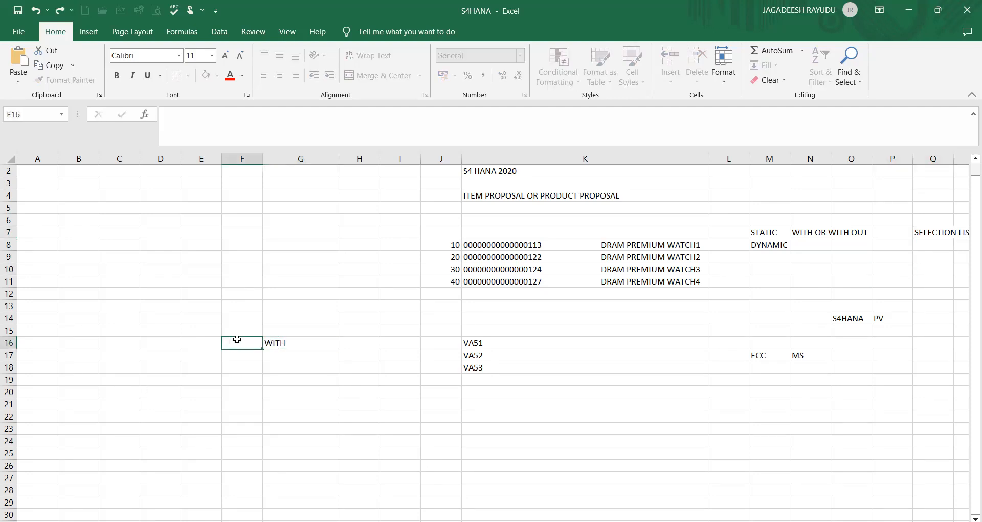
{"action": "left_click", "coordinate": [292, 341]}
{"action": "type", "text": "W"}
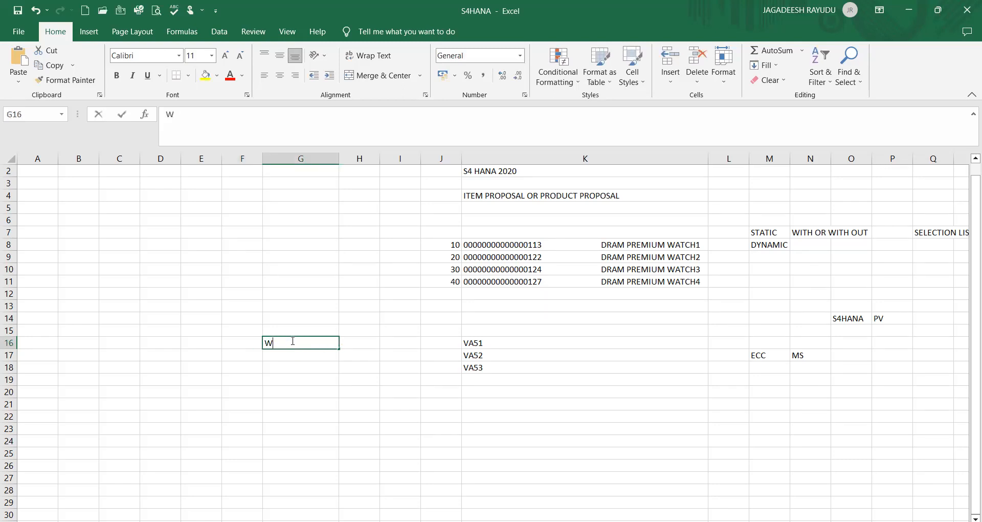
{"action": "type", "text": "ITH QTY"}
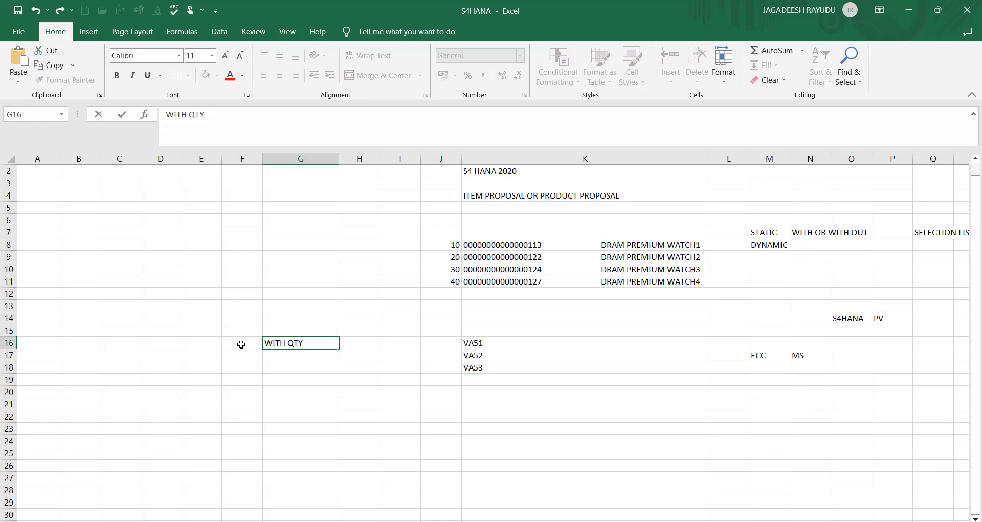
{"action": "left_click", "coordinate": [289, 355]}
{"action": "type", "text": "WITH OUT"}
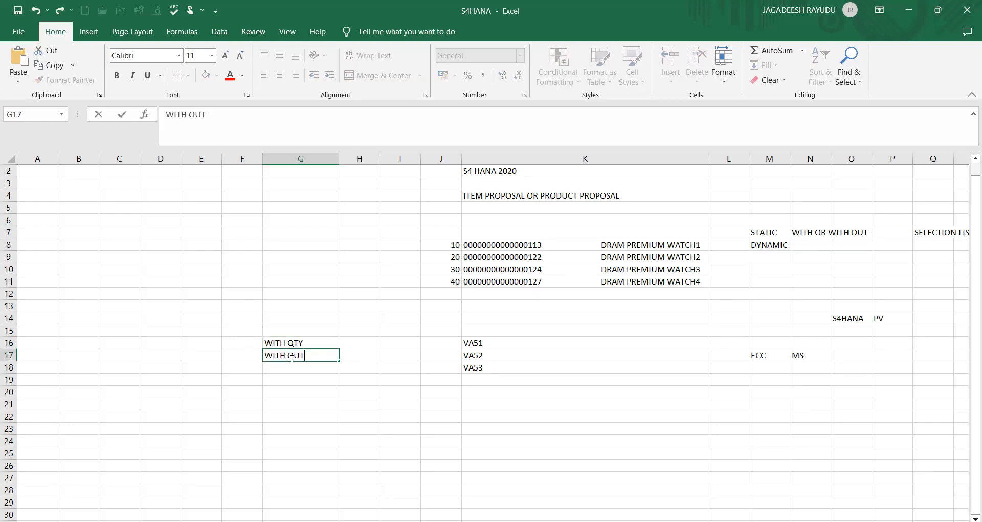
{"action": "type", "text": " QTY"}
{"action": "left_click", "coordinate": [291, 366]}
{"action": "type", "text": "SELE"}
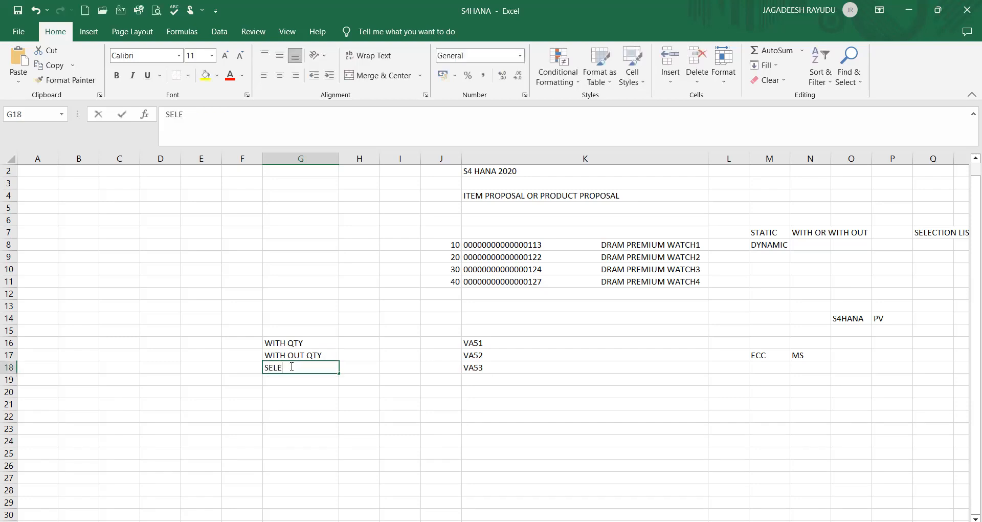
{"action": "type", "text": "CTION LIST"}
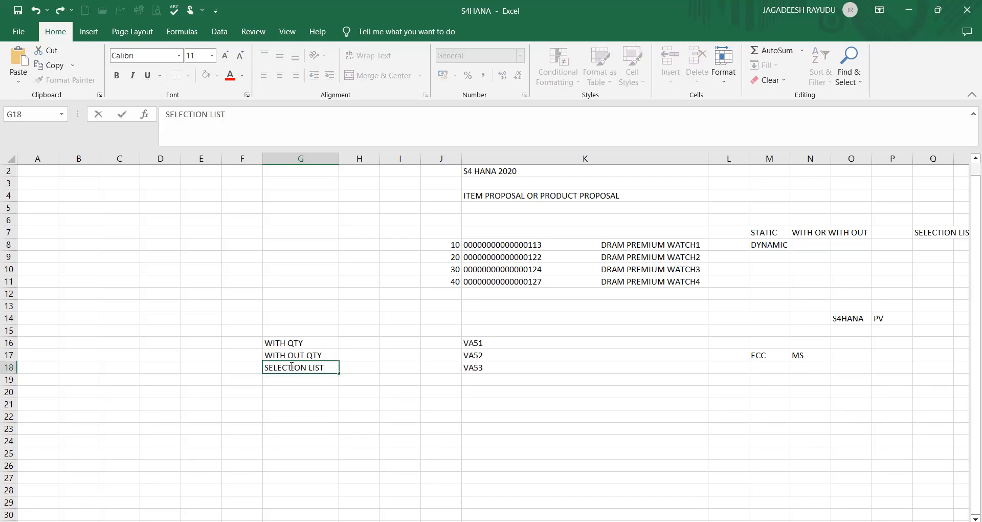
Step: Label the three scenarios SC1, SC2 and SC3 in cells F16 to F18
{"action": "left_click", "coordinate": [237, 343]}
{"action": "type", "text": "S"}
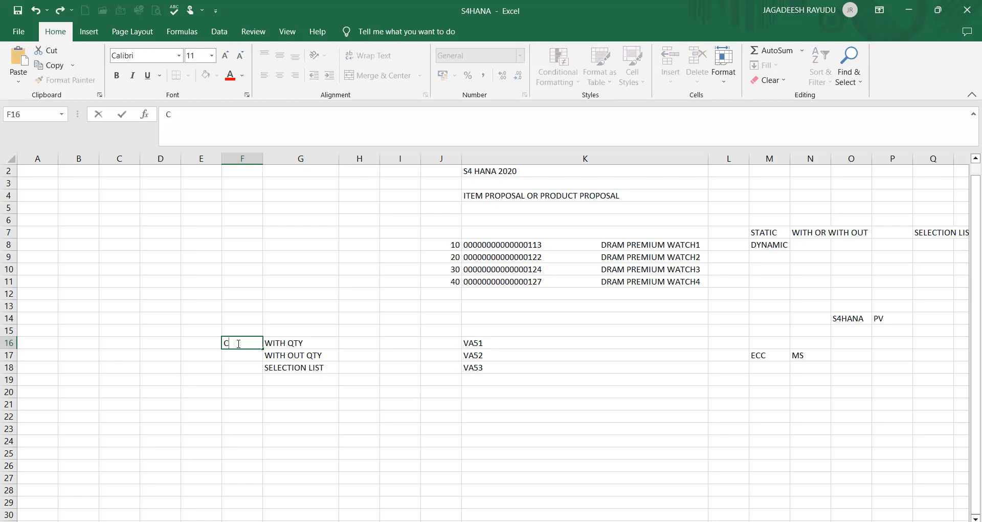
{"action": "type", "text": "C1"}
{"action": "key", "text": "Return"}
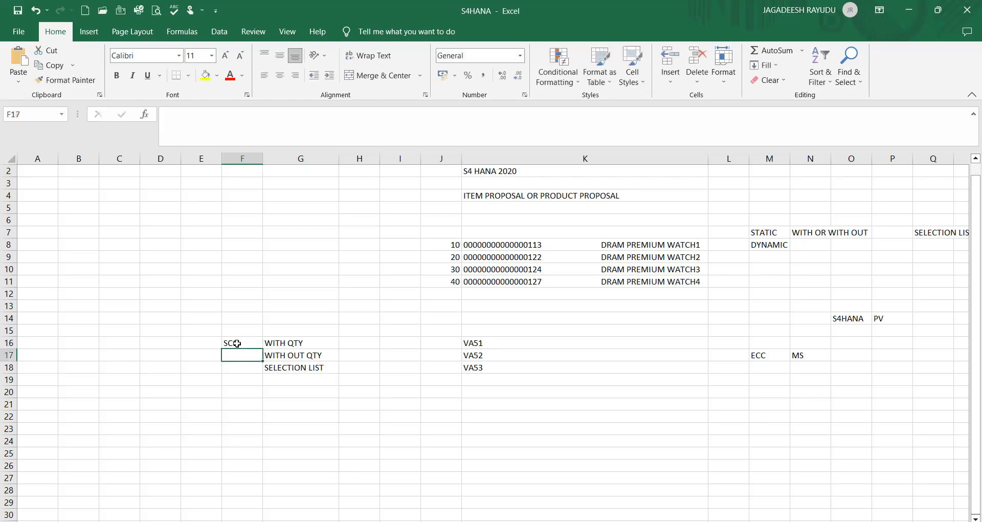
{"action": "type", "text": "SC2"}
{"action": "key", "text": "Return"}
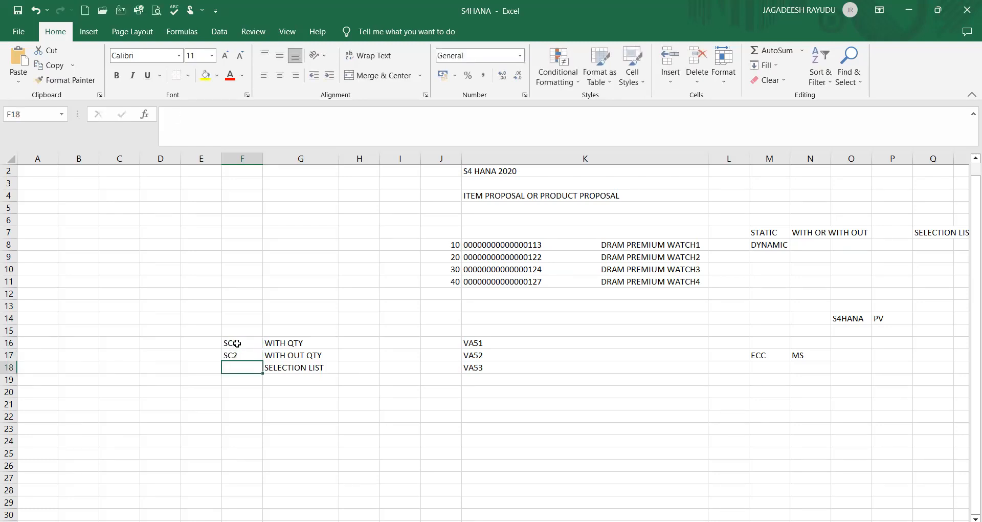
{"action": "type", "text": "SC3"}
{"action": "key", "text": "Return"}
{"action": "key", "text": "Up"}
{"action": "key", "text": "Up"}
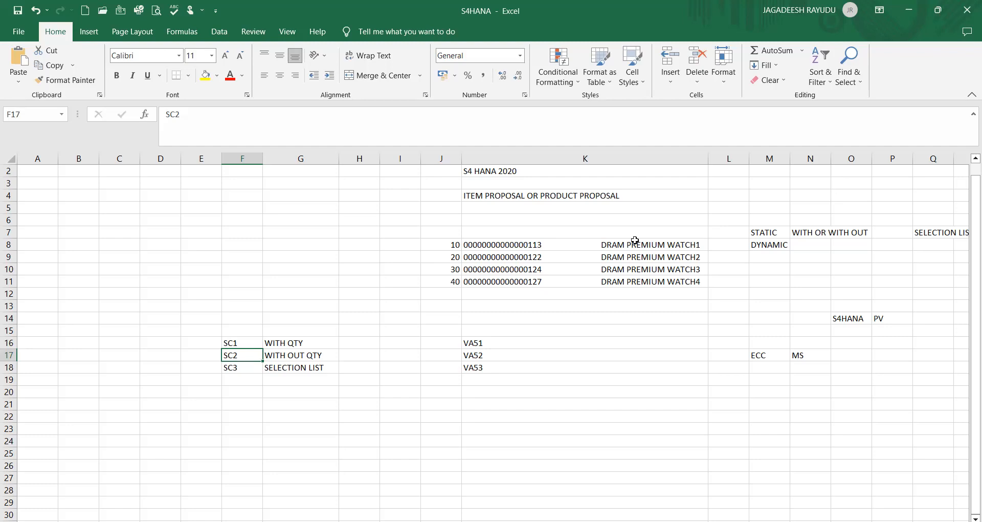
Step: Switch to SAP, start transaction BP, find the business partner by the customer's number and open its record
{"action": "key", "text": "alt+Tab"}
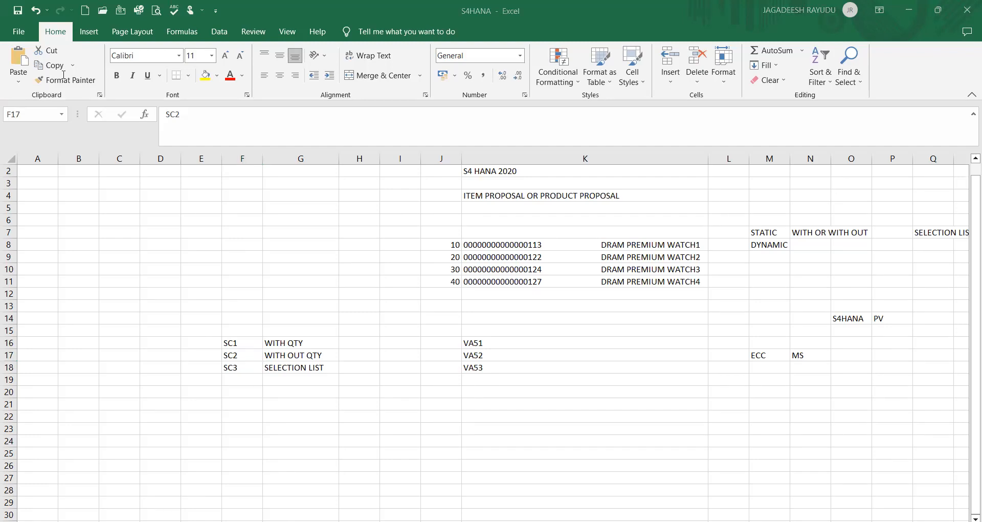
{"action": "type", "text": "/NBP"}
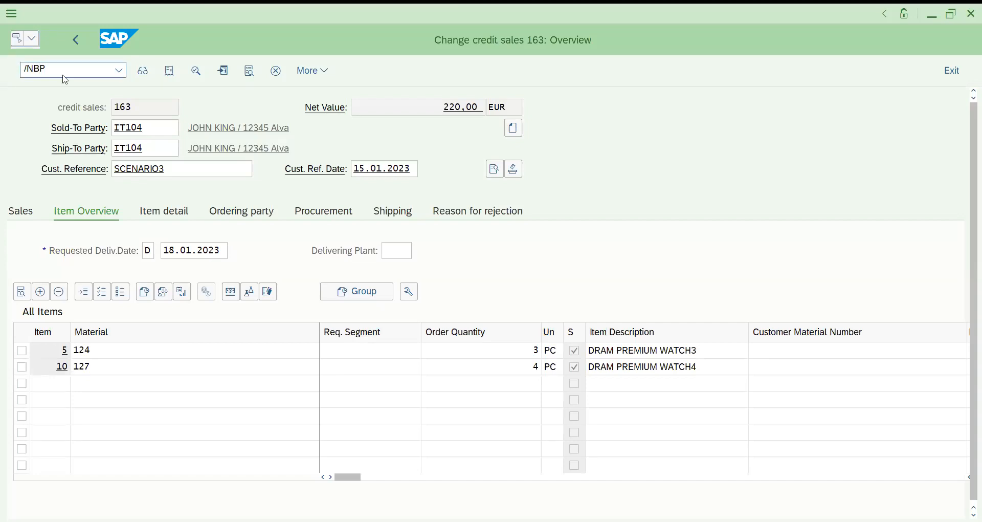
{"action": "key", "text": "Return"}
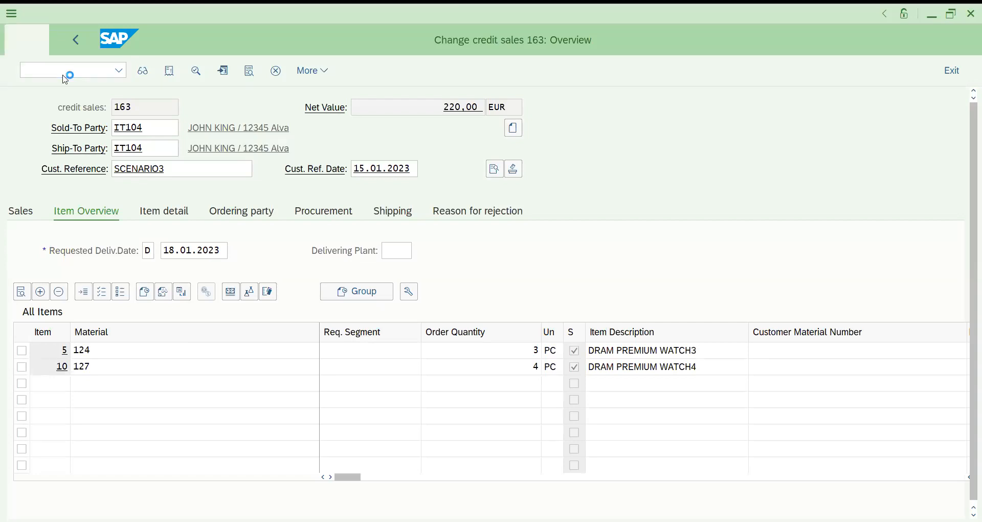
{"action": "left_click", "coordinate": [153, 190]}
{"action": "key", "text": "BackSpace"}
{"action": "type", "text": "3"}
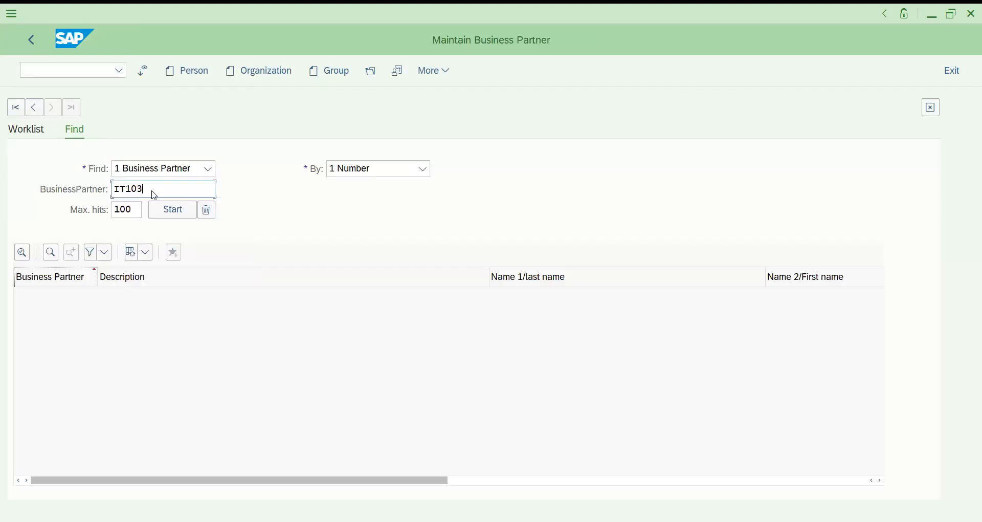
{"action": "left_click", "coordinate": [179, 215]}
{"action": "left_click", "coordinate": [177, 212]}
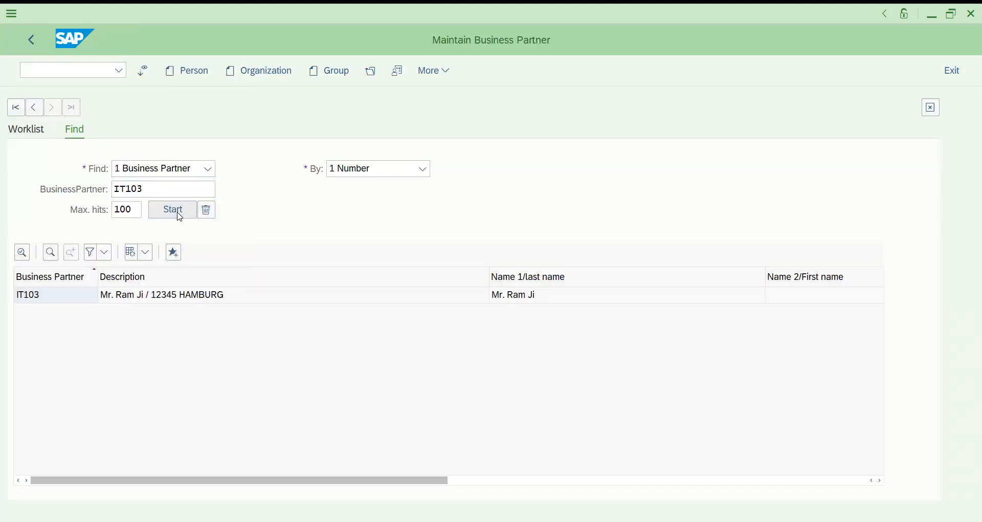
{"action": "double_click", "coordinate": [210, 299]}
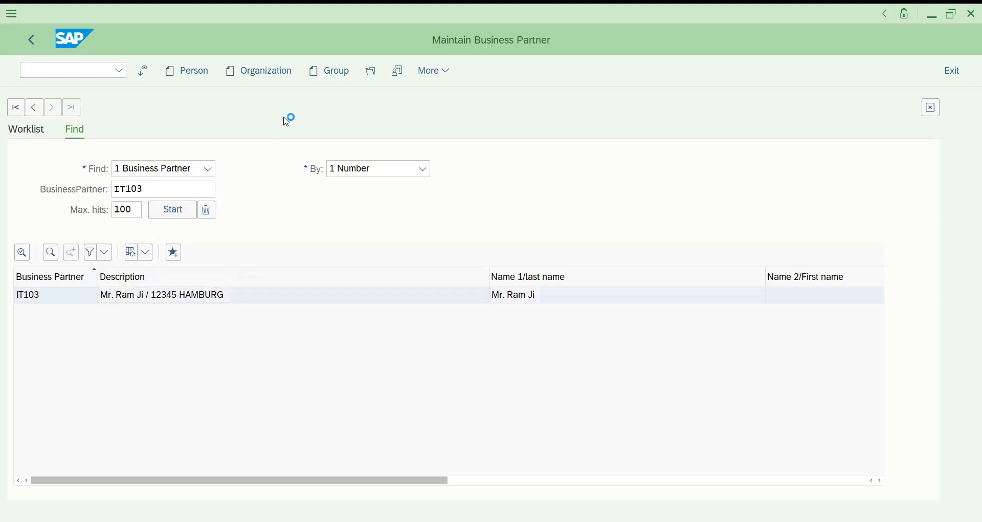
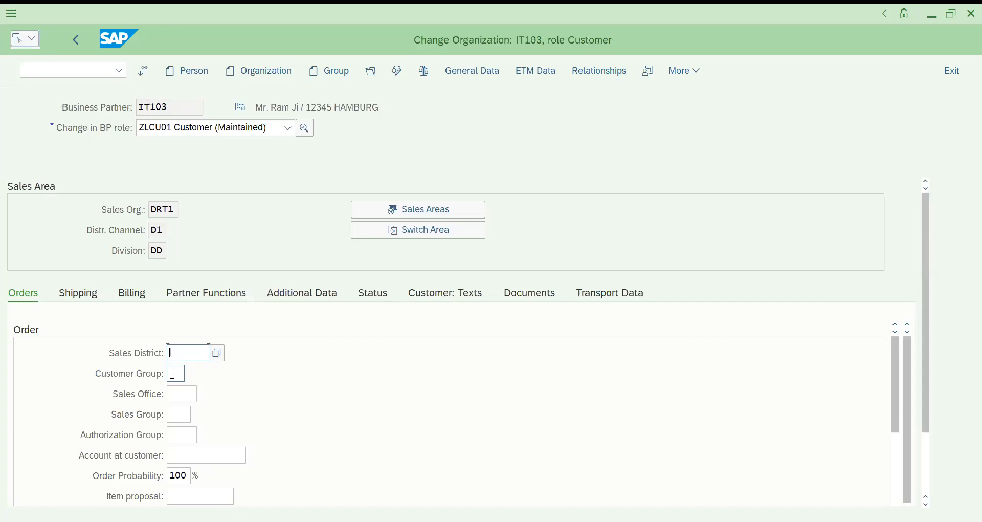
Step: Enter 5000002 as the item proposal in the customer's sales area order data
{"action": "left_click", "coordinate": [210, 497]}
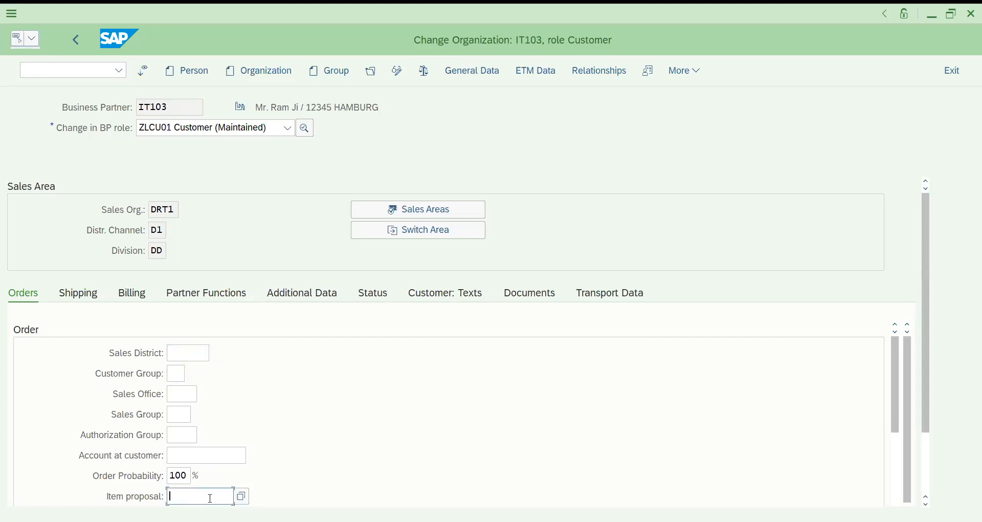
{"action": "left_click", "coordinate": [239, 501]}
{"action": "type", "text": "5000002"}
{"action": "key", "text": "Return"}
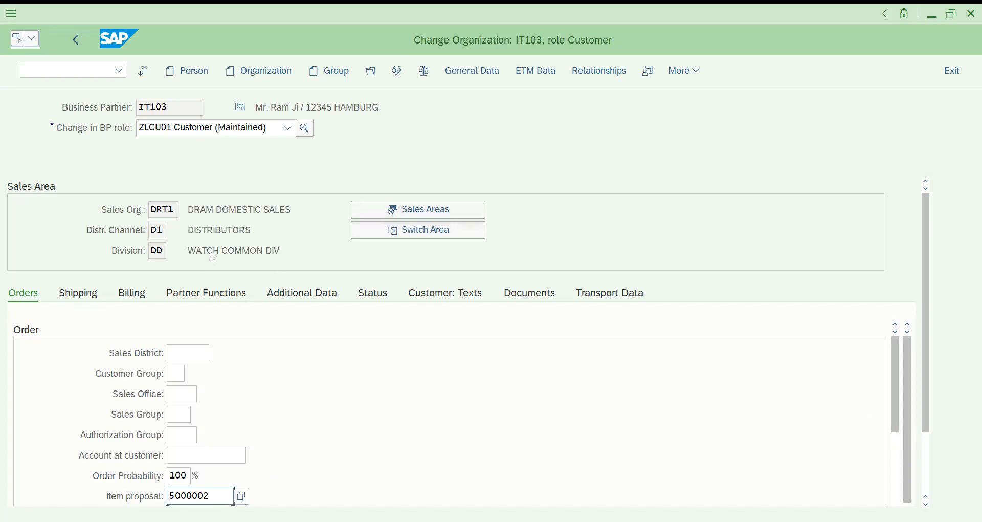
Step: Open transaction VA52 in a new session to check the item proposal number
{"action": "left_click", "coordinate": [81, 70]}
{"action": "type", "text": "/OV"}
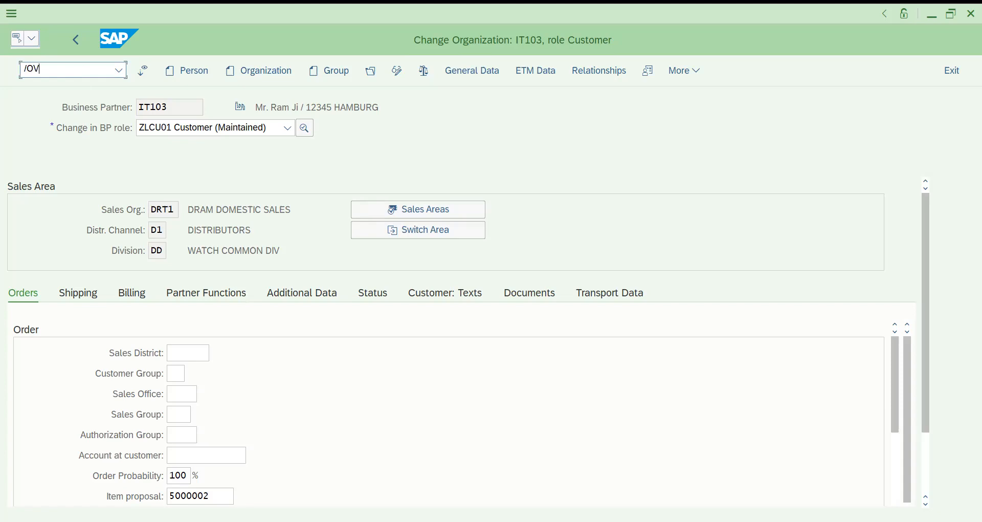
{"action": "type", "text": "A52"}
{"action": "key", "text": "Return"}
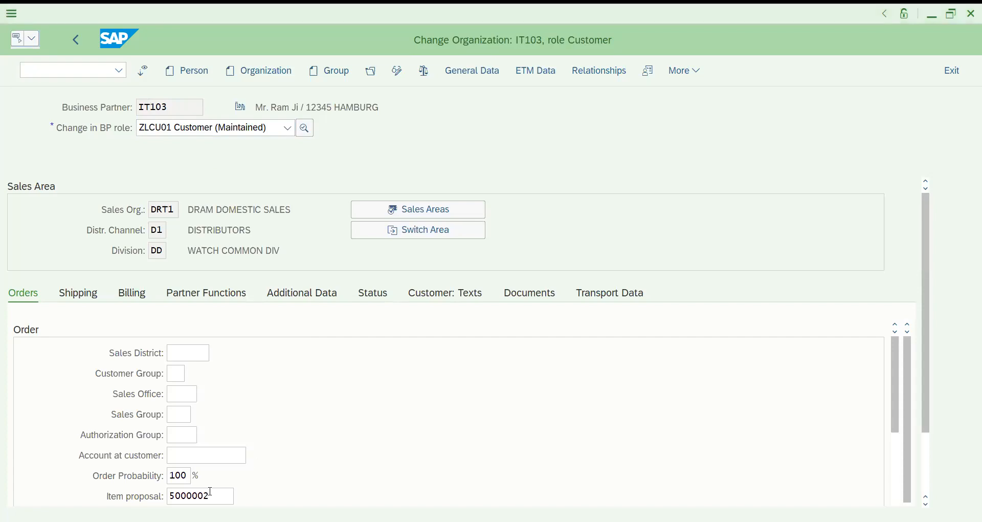
Step: Set the customer's item proposal to 50000002 and save the business partner
{"action": "left_click_drag", "start_coordinate": [211, 493], "coordinate": [106, 494]}
{"action": "type", "text": "50000002"}
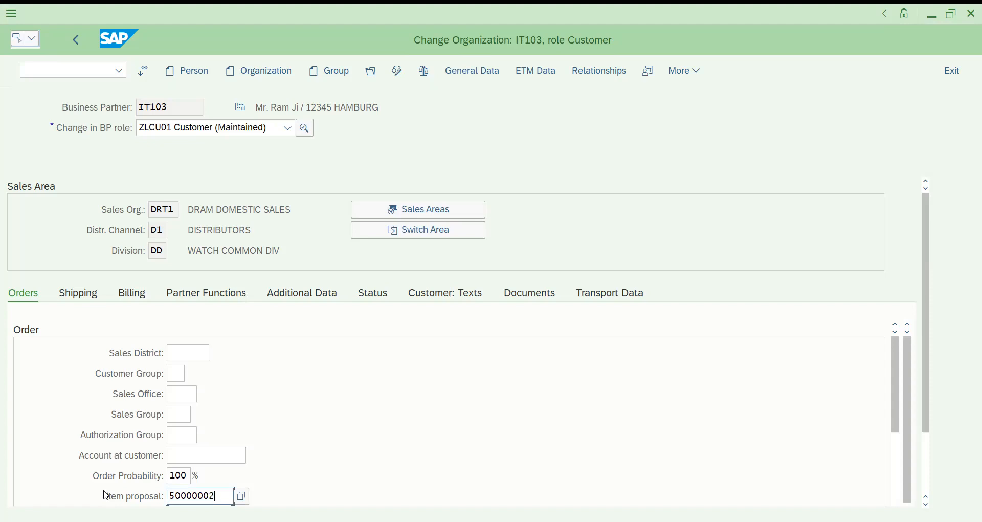
{"action": "left_click", "coordinate": [390, 437]}
{"action": "key", "text": "ctrl+s"}
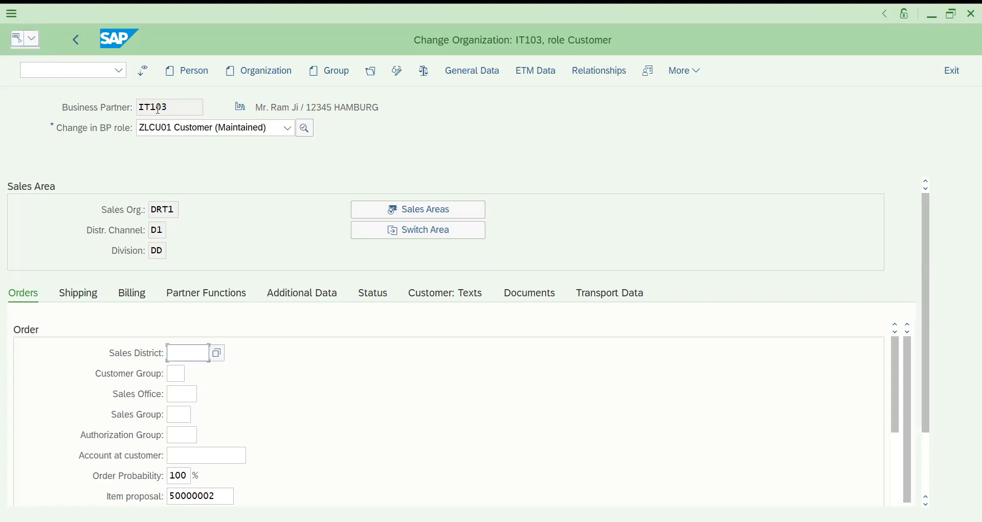
Step: Start a new DOR credit sales order in VA01 for sales area DRT1, D1, DD
{"action": "left_click", "coordinate": [88, 70]}
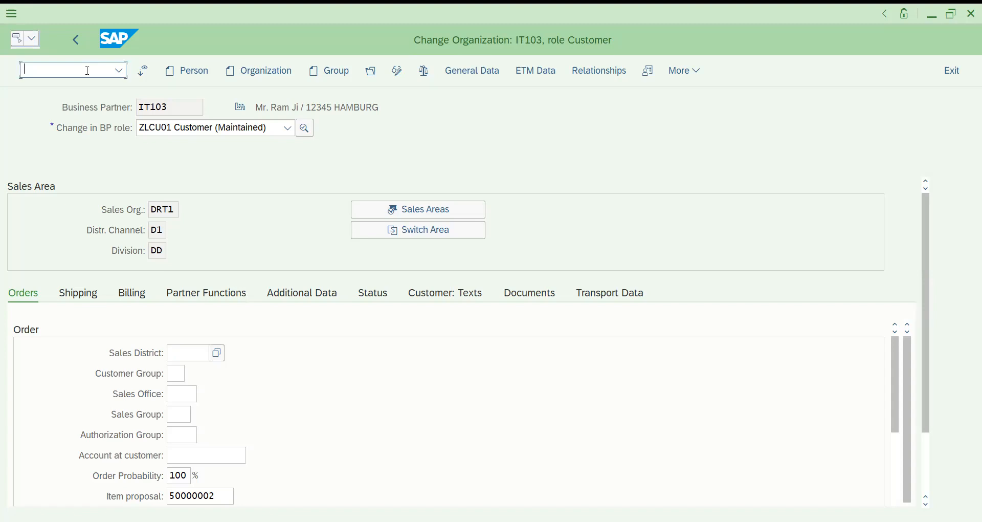
{"action": "left_click_drag", "start_coordinate": [930, 377], "coordinate": [926, 418]}
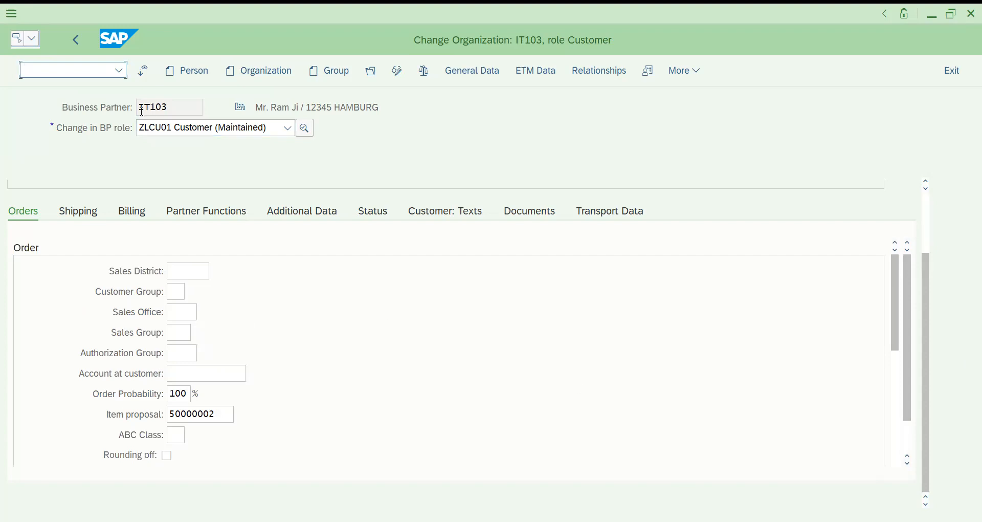
{"action": "type", "text": "NVA01"}
{"action": "key", "text": "Return"}
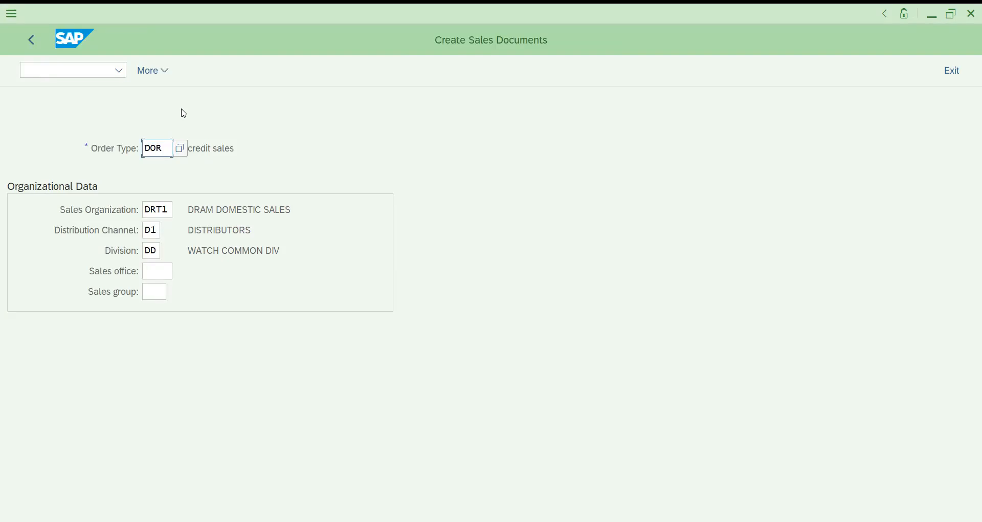
{"action": "key", "text": "Return"}
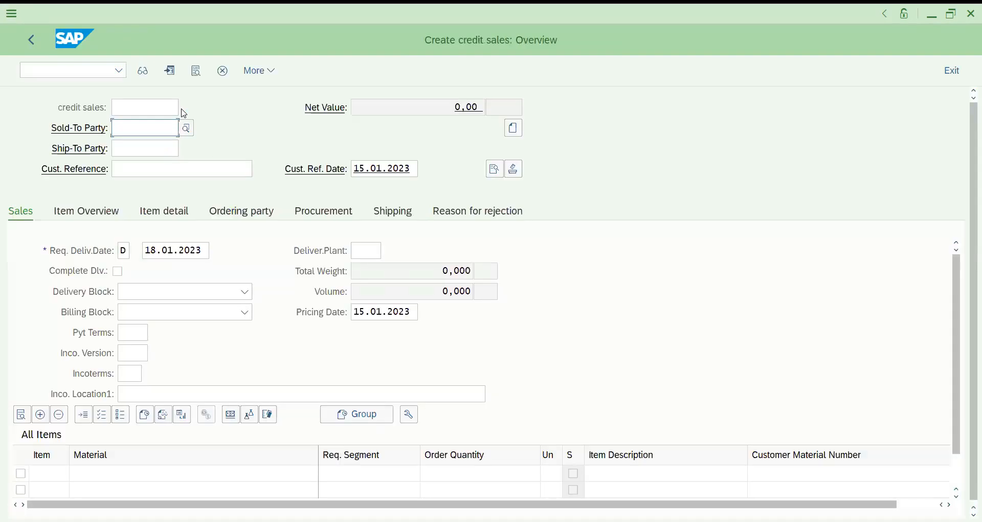
Step: Enter the customer's number as the sold-to party of the credit sales order
{"action": "key", "text": "space"}
{"action": "key", "text": "Down"}
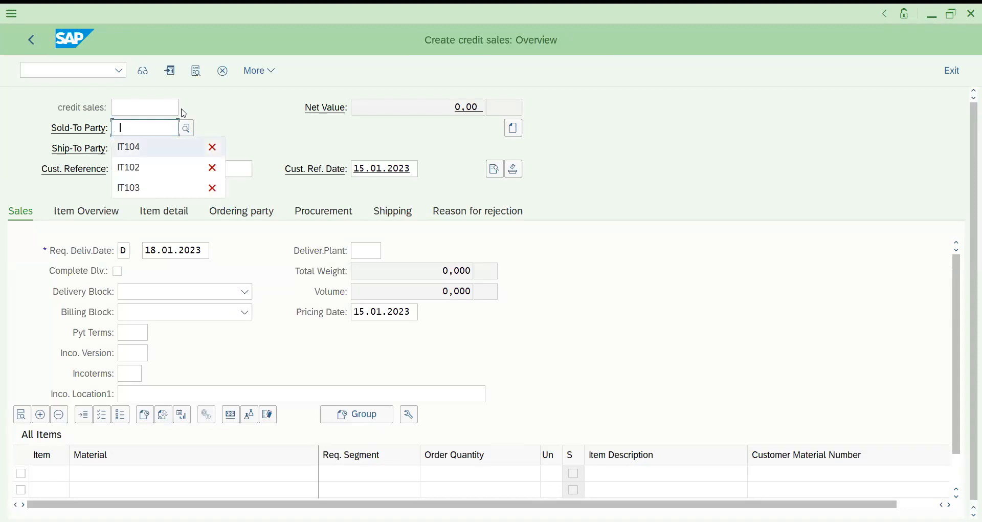
{"action": "key", "text": "Down"}
{"action": "key", "text": "Down"}
{"action": "key", "text": "Return"}
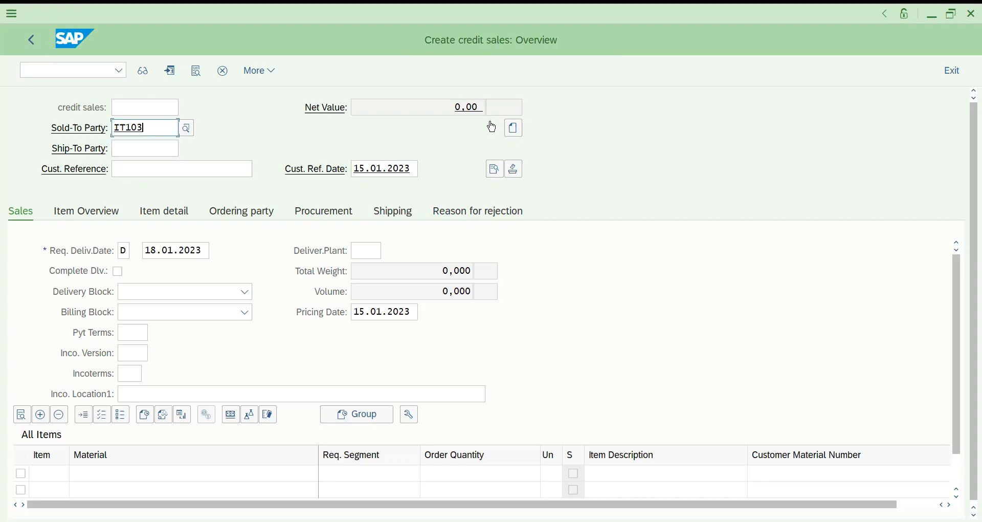
{"action": "key", "text": "Return"}
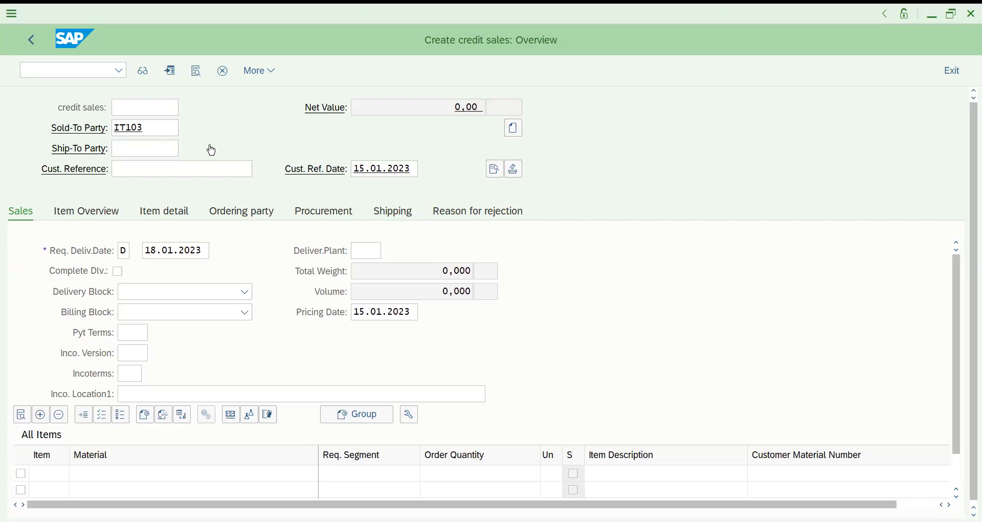
{"action": "left_click", "coordinate": [168, 130]}
{"action": "key", "text": "Return"}
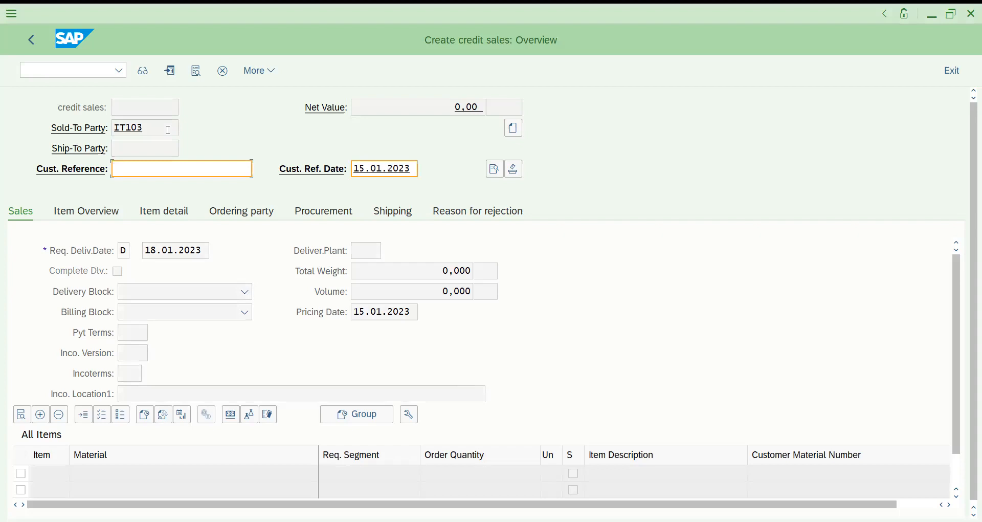
Step: Set the order's customer reference to SCENARIO4 and confirm the header data
{"action": "type", "text": "SC"}
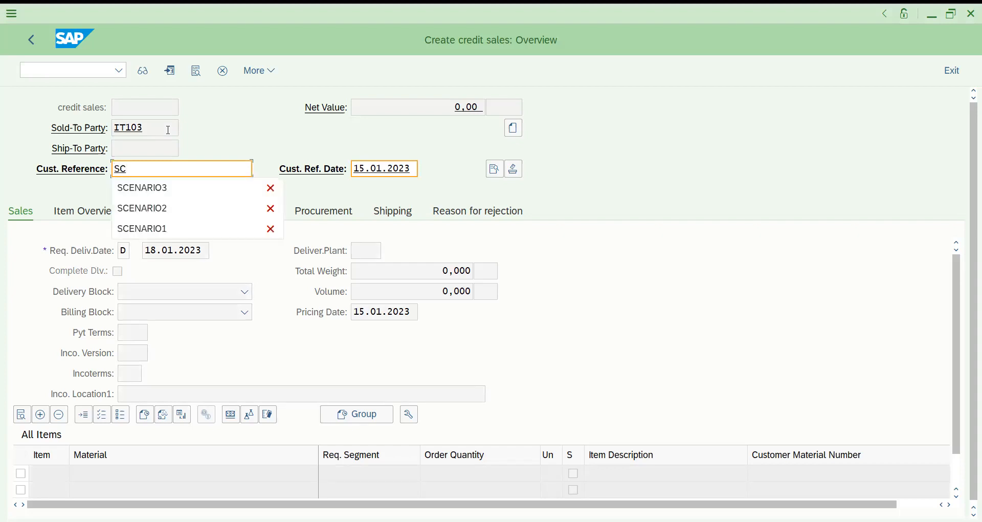
{"action": "left_click", "coordinate": [143, 185]}
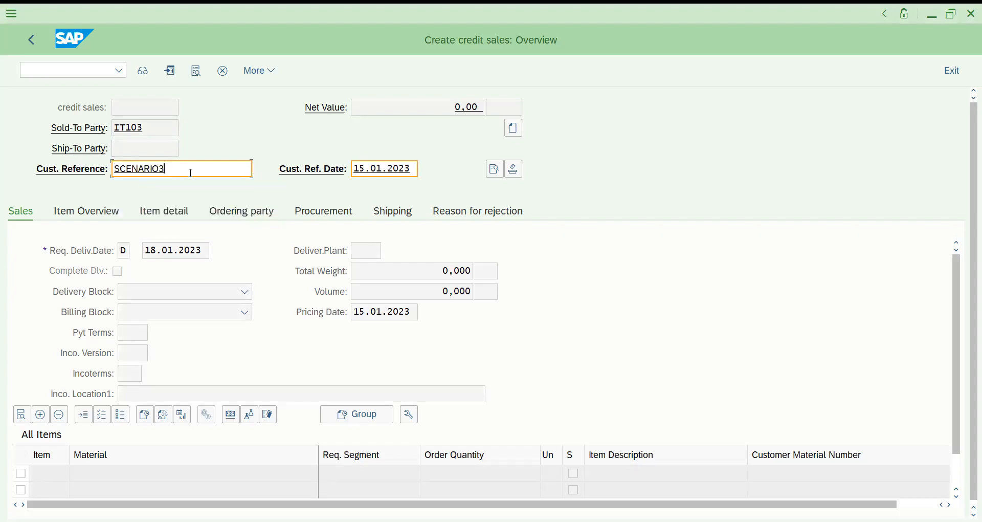
{"action": "key", "text": "BackSpace"}
{"action": "type", "text": "4"}
{"action": "key", "text": "Return"}
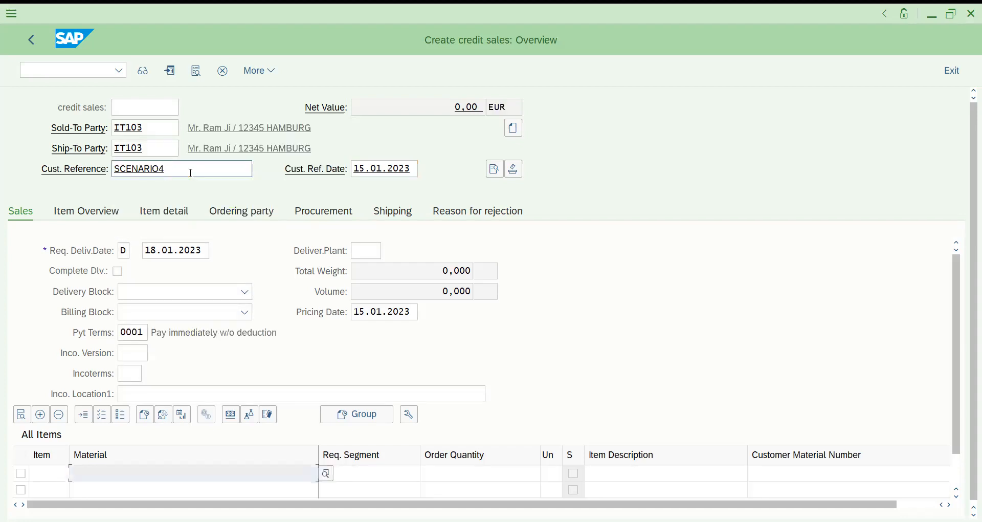
Step: View the item proposal defaulted from the customer master in the Propose Items dialog, then close it
{"action": "left_click", "coordinate": [258, 73]}
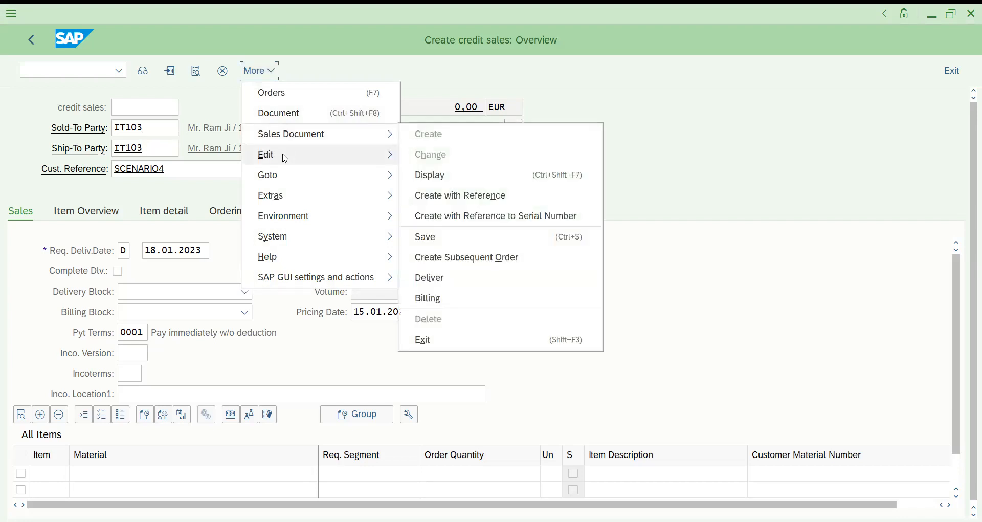
{"action": "mouse_move", "coordinate": [285, 159]}
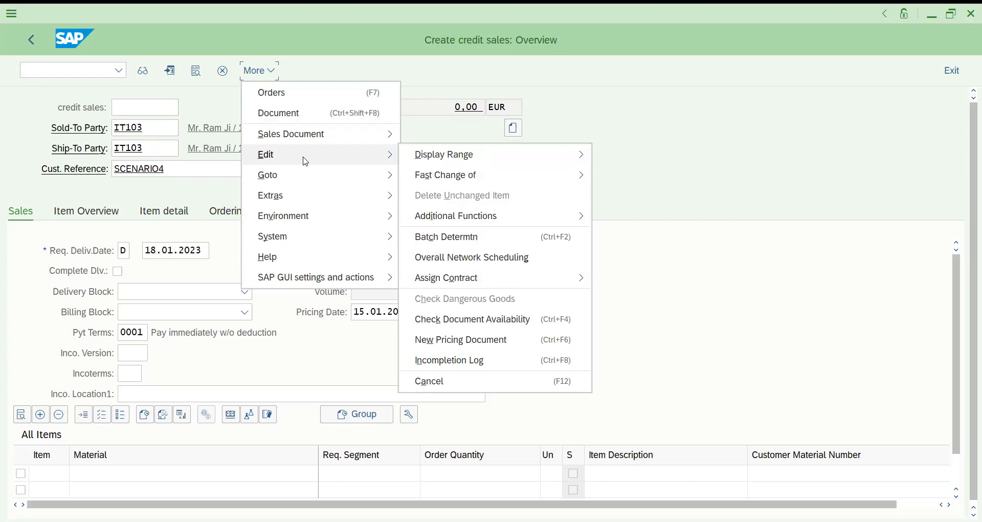
{"action": "mouse_move", "coordinate": [456, 224]}
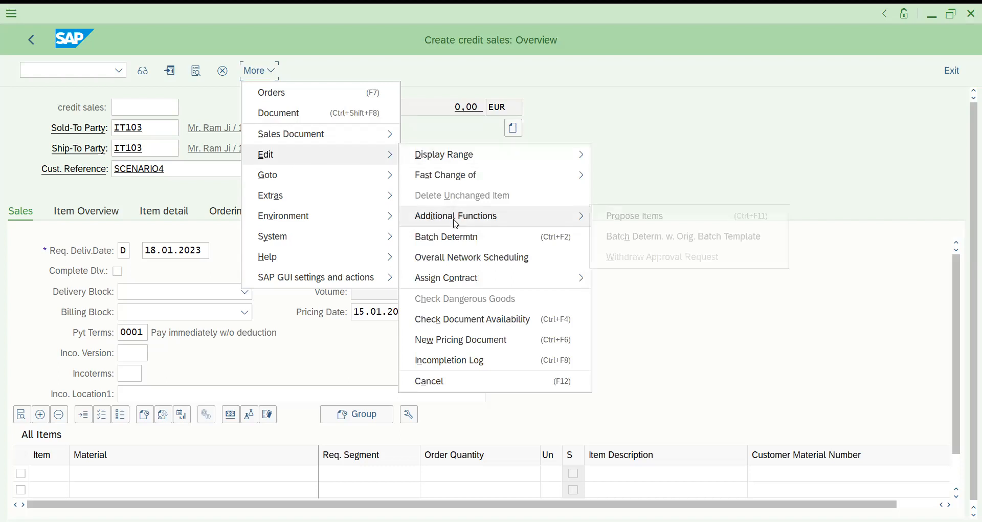
{"action": "left_click", "coordinate": [617, 217]}
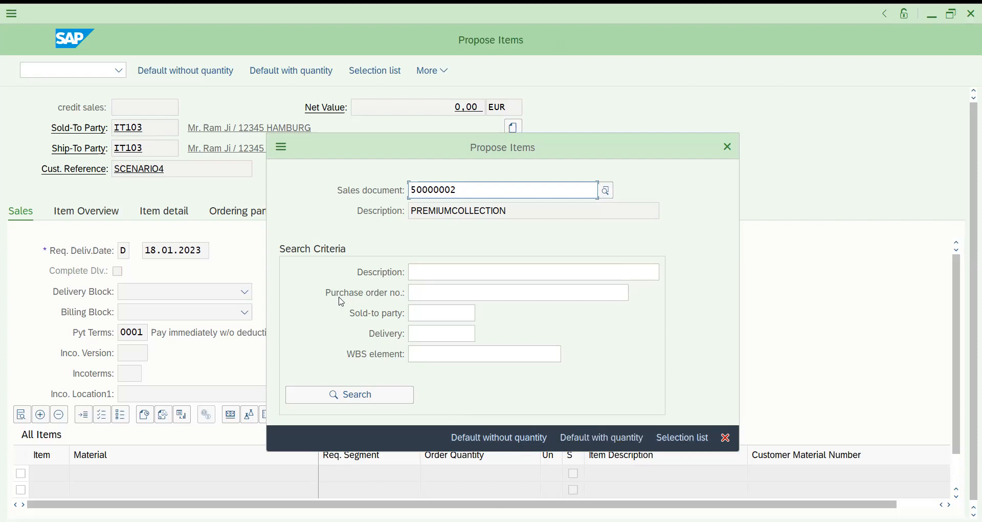
{"action": "left_click", "coordinate": [727, 148]}
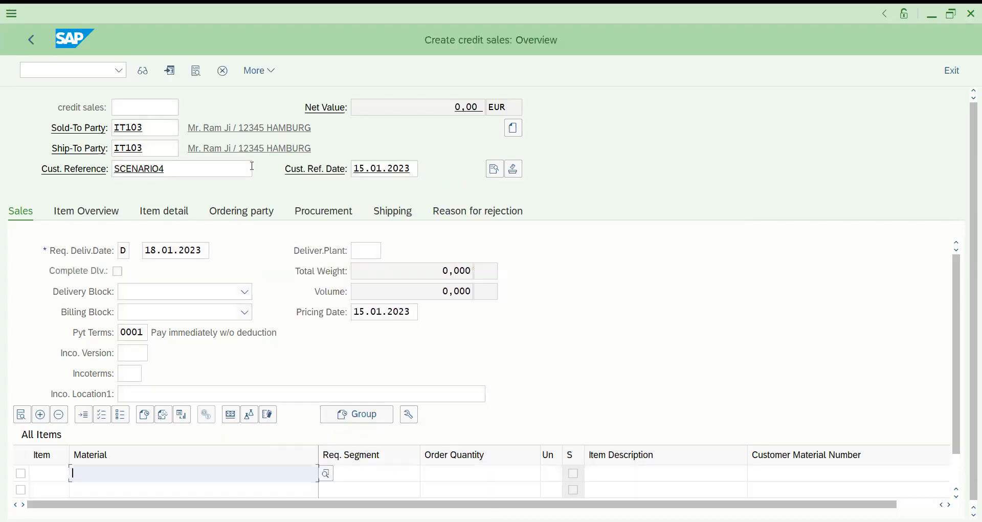
Step: Propose items in the order from item proposal 50000002, using the default with quantity
{"action": "left_click", "coordinate": [258, 71]}
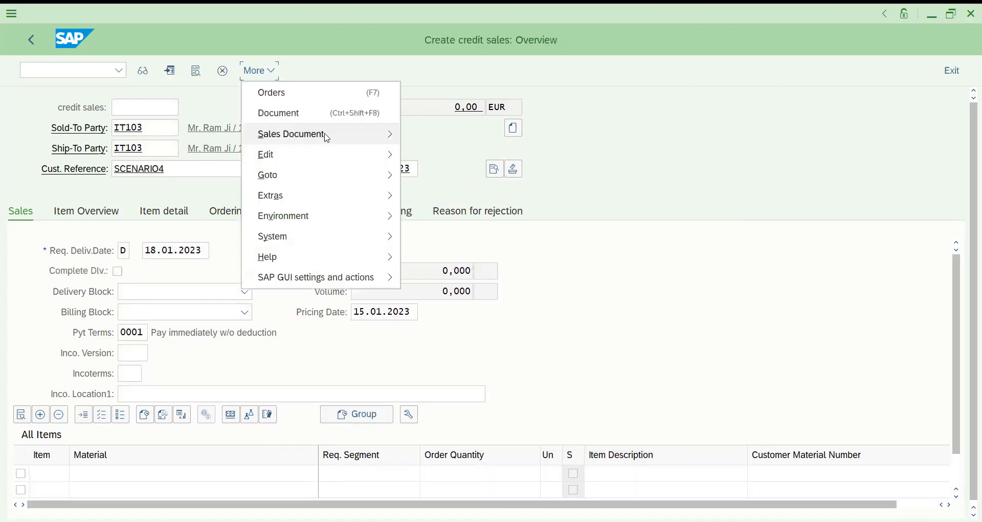
{"action": "mouse_move", "coordinate": [324, 153]}
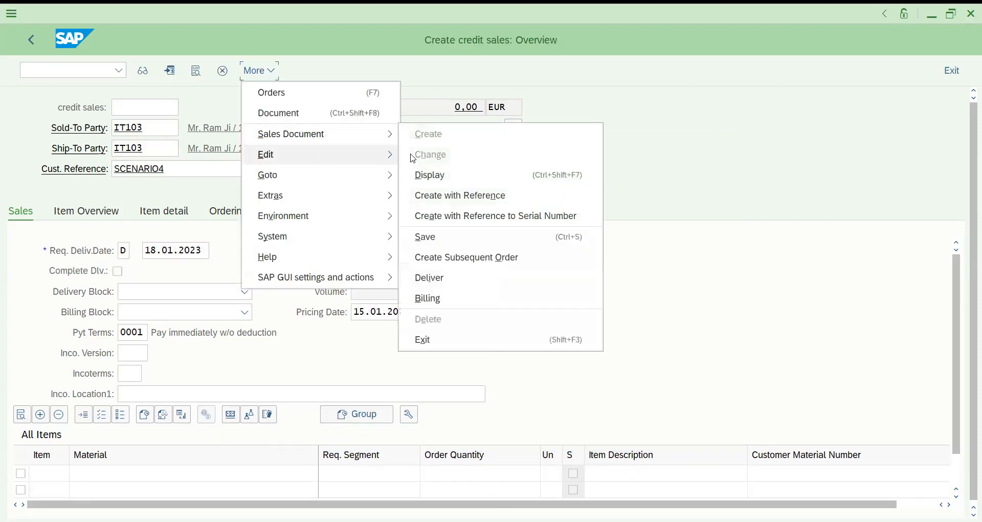
{"action": "left_click", "coordinate": [334, 158]}
{"action": "left_click", "coordinate": [334, 158]}
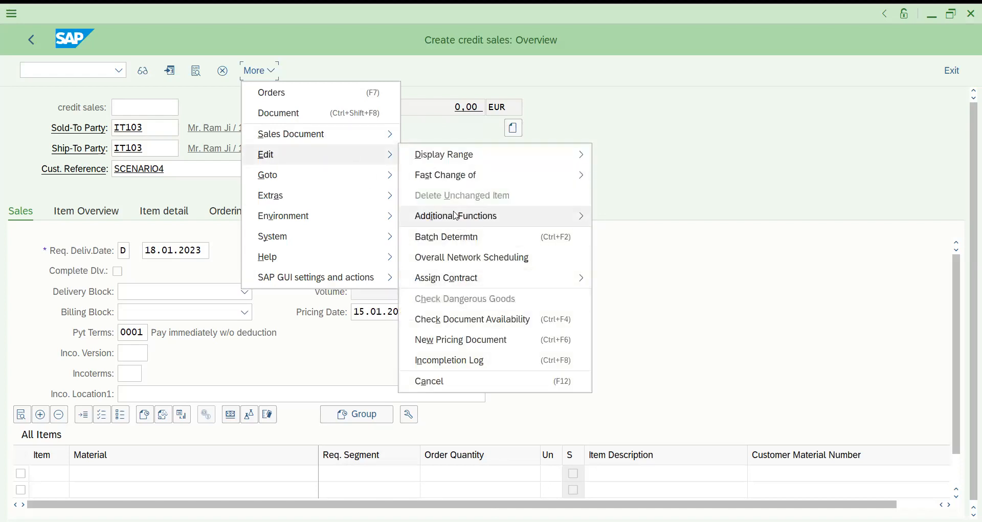
{"action": "mouse_move", "coordinate": [456, 215]}
{"action": "left_click", "coordinate": [629, 220]}
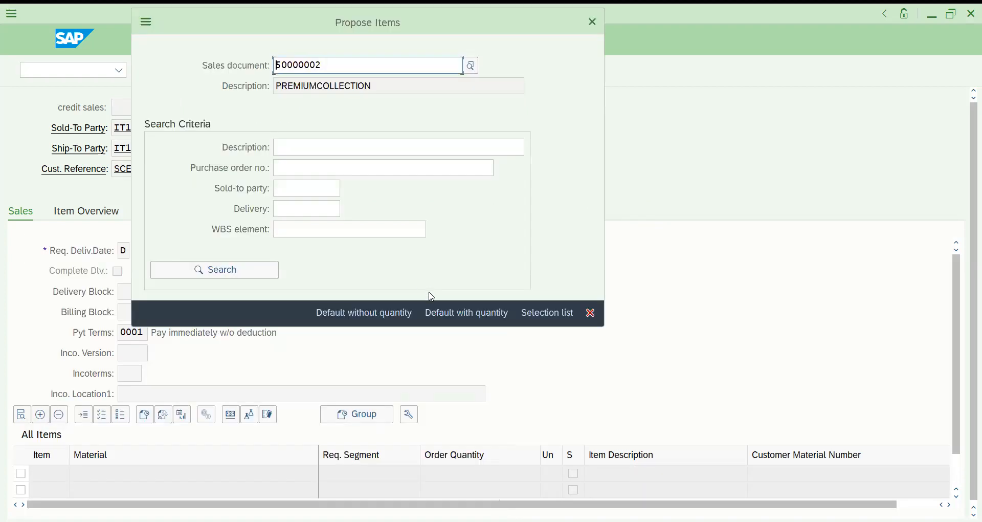
{"action": "left_click", "coordinate": [487, 312]}
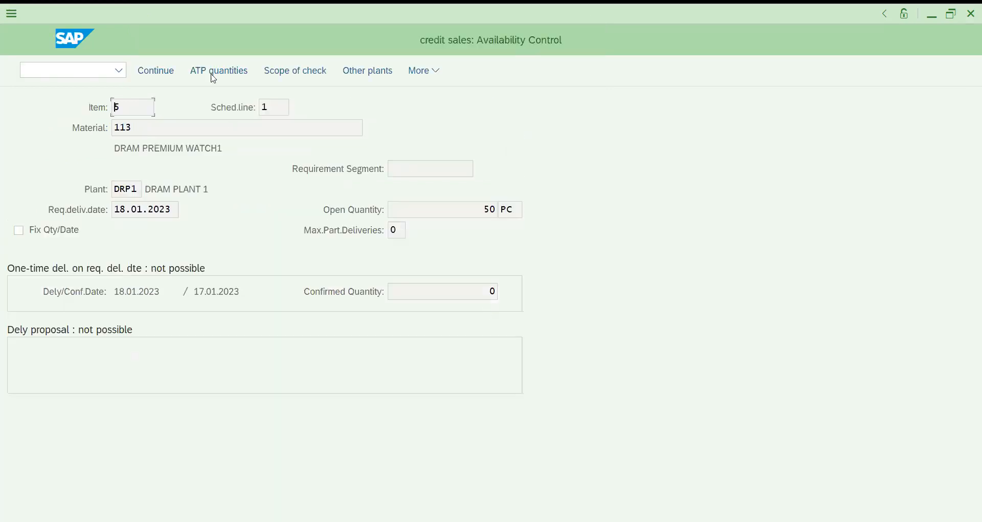
Step: Continue past the availability control of the proposed items and show the order's item overview
{"action": "left_click", "coordinate": [159, 70]}
{"action": "left_click", "coordinate": [160, 71]}
{"action": "left_click", "coordinate": [160, 70]}
{"action": "left_click", "coordinate": [159, 70]}
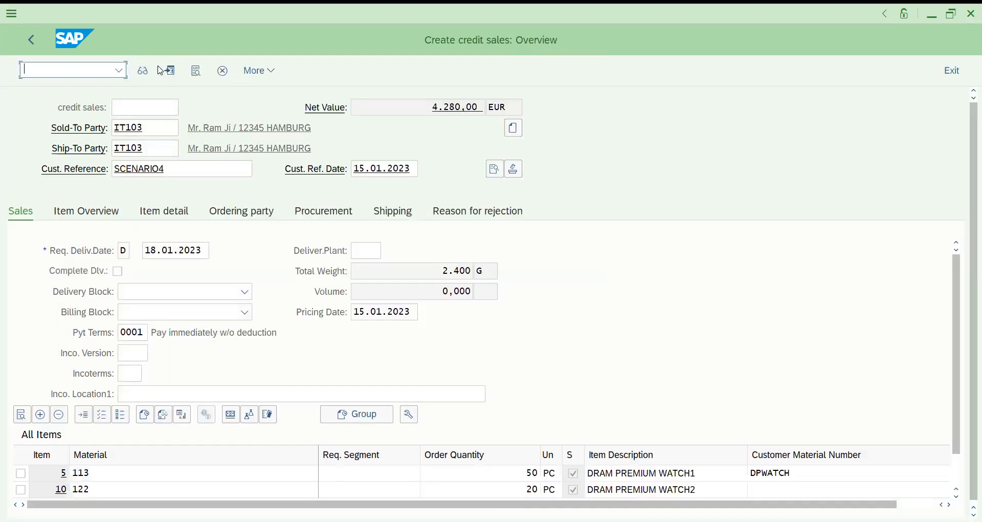
{"action": "left_click", "coordinate": [86, 214]}
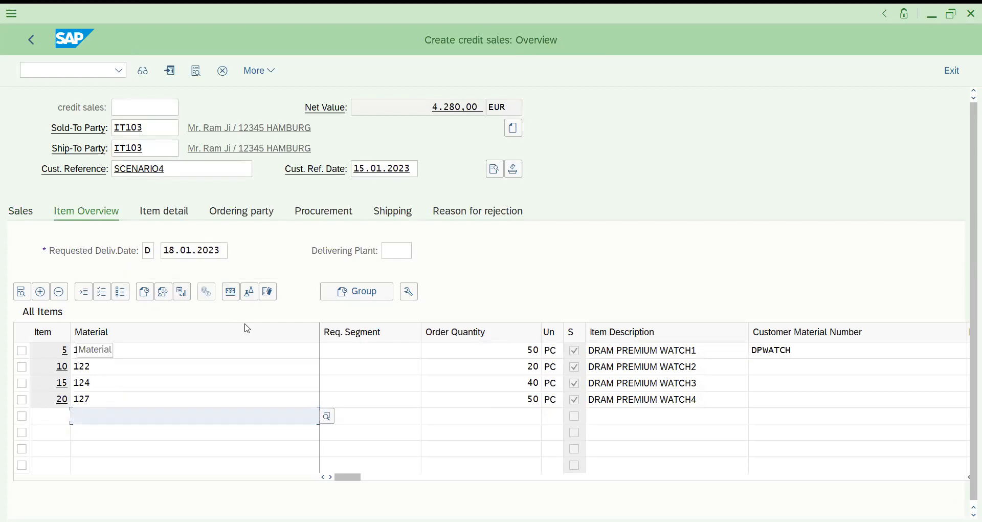
Step: Review the static and dynamic proposal notes in the Excel sheet, then switch back to SAP
{"action": "key", "text": "alt+Tab"}
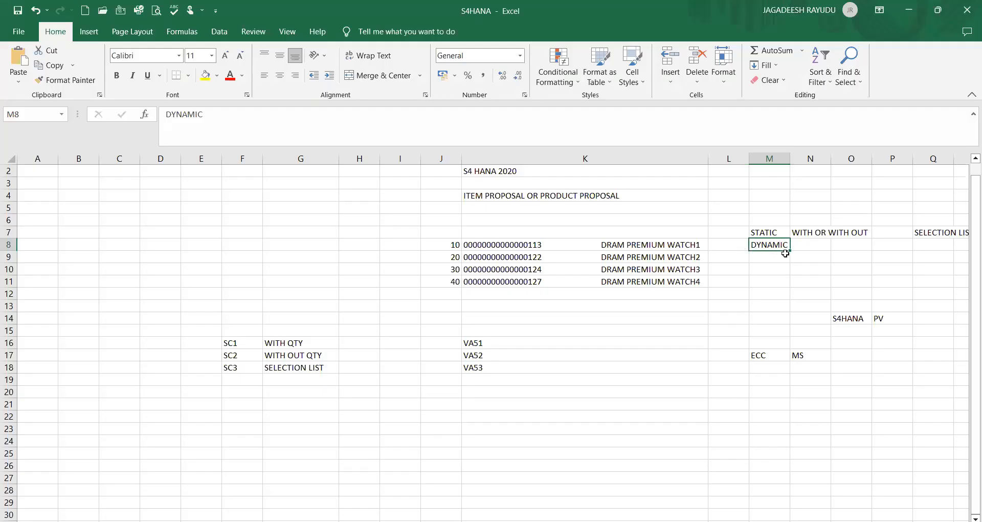
{"action": "left_click", "coordinate": [778, 233]}
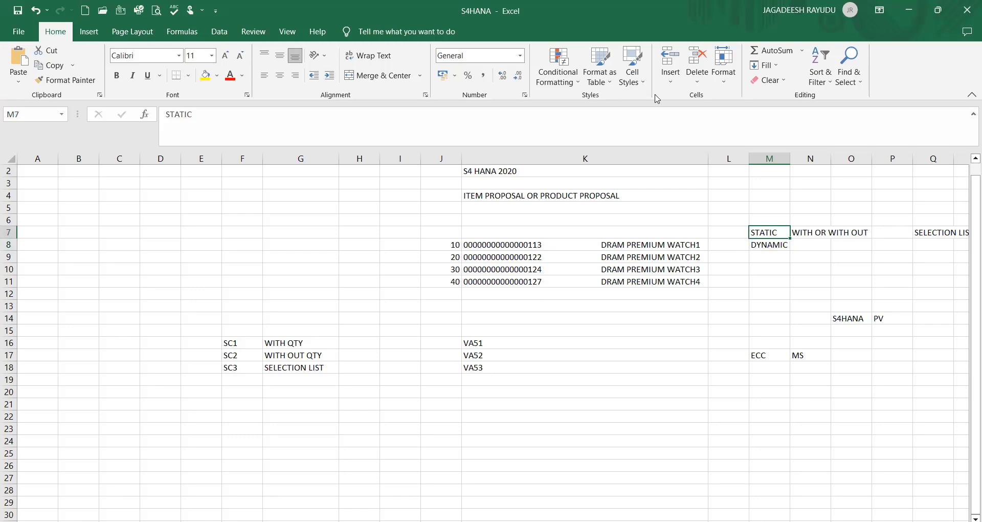
{"action": "key", "text": "alt+Tab"}
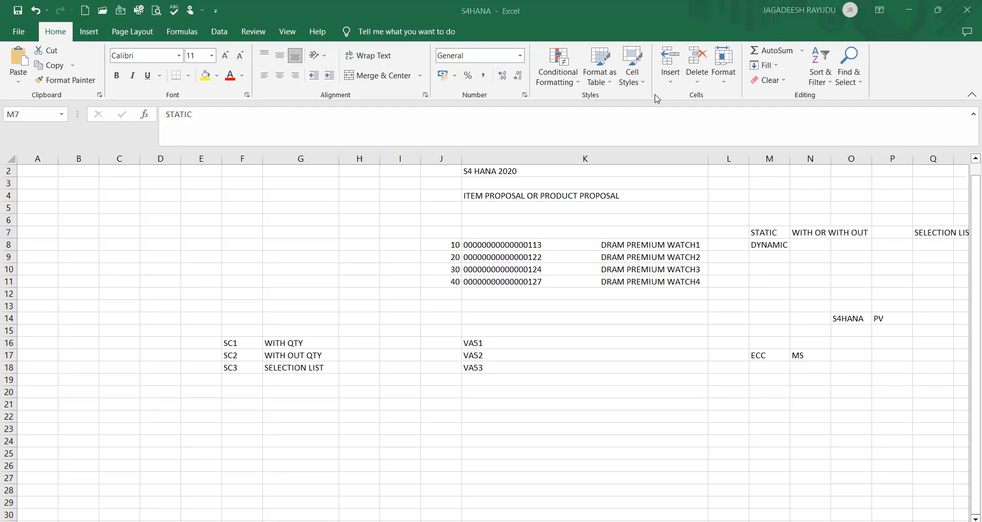
Step: Run transaction SPRO in place of the Change Item Proposal session and open the SAP Reference IMG
{"action": "left_click", "coordinate": [58, 71]}
{"action": "type", "text": "SPRO"}
{"action": "key", "text": "Return"}
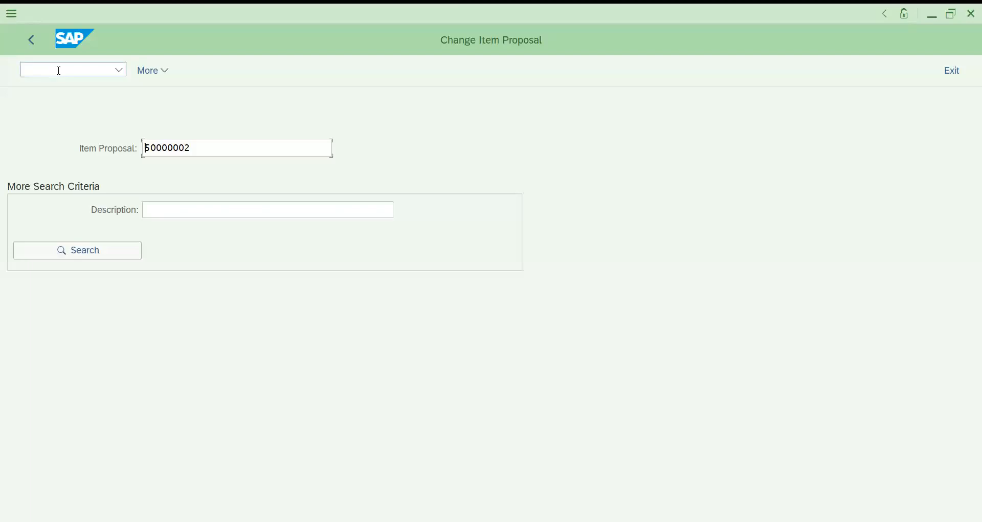
{"action": "left_click", "coordinate": [73, 68]}
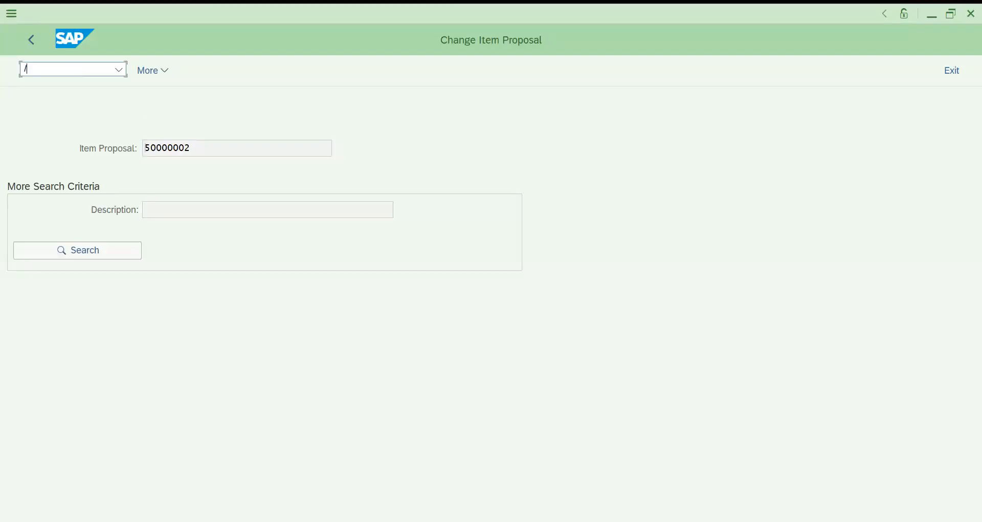
{"action": "type", "text": "/NSPRO"}
{"action": "key", "text": "Return"}
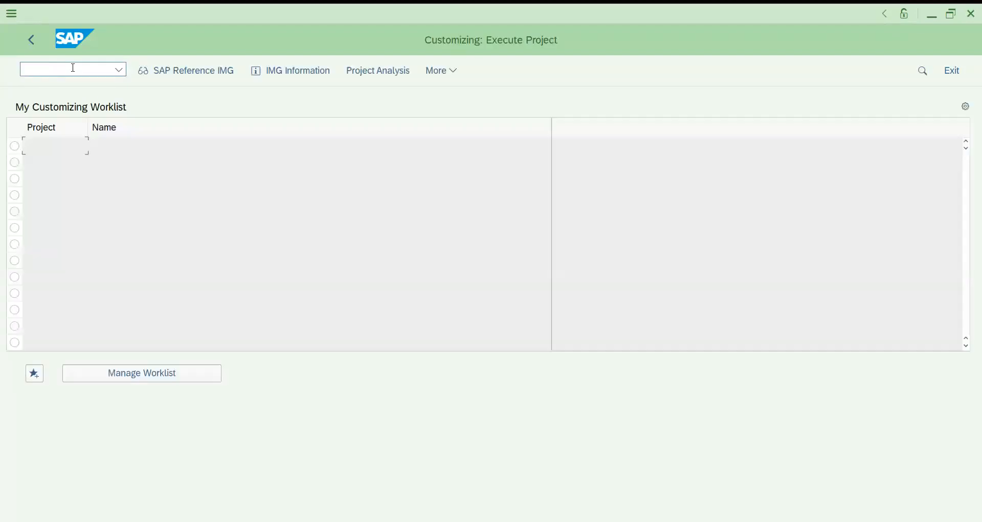
{"action": "left_click", "coordinate": [187, 76]}
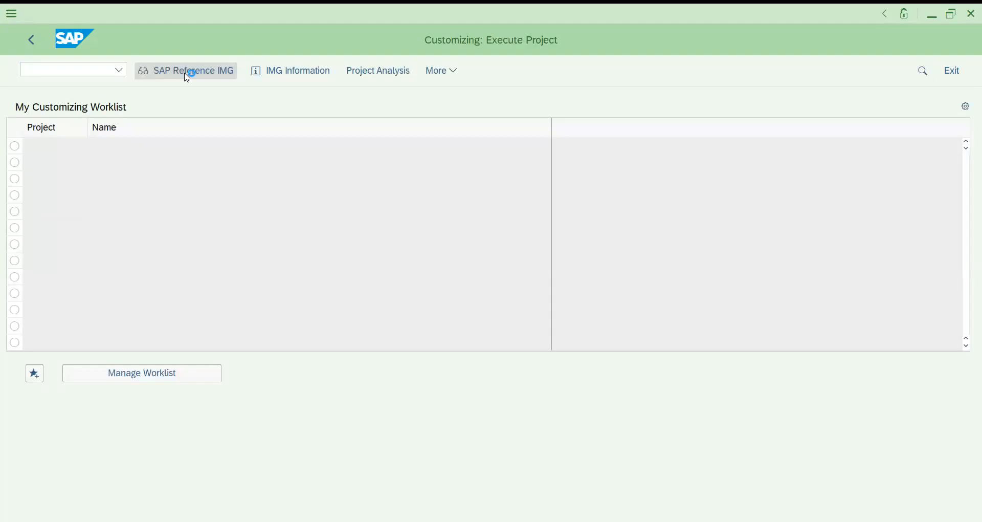
Step: Expand the Sales and Distribution node in the SAP Customizing Implementation Guide
{"action": "key", "text": "Down"}
{"action": "key", "text": "Down"}
{"action": "key", "text": "Down"}
{"action": "key", "text": "Down"}
{"action": "key", "text": "Down"}
{"action": "key", "text": "Down"}
{"action": "key", "text": "Down"}
{"action": "key", "text": "Down"}
{"action": "key", "text": "Down"}
{"action": "key", "text": "Down"}
{"action": "key", "text": "Up"}
{"action": "key", "text": "Up"}
{"action": "key", "text": "Up"}
{"action": "key", "text": "Up"}
{"action": "key", "text": "Up"}
{"action": "key", "text": "Up"}
{"action": "key", "text": "Down"}
{"action": "key", "text": "Down"}
{"action": "key", "text": "Down"}
{"action": "key", "text": "Down"}
{"action": "key", "text": "Down"}
{"action": "key", "text": "Down"}
{"action": "key", "text": "Down"}
{"action": "key", "text": "Down"}
{"action": "key", "text": "Down"}
{"action": "key", "text": "Down"}
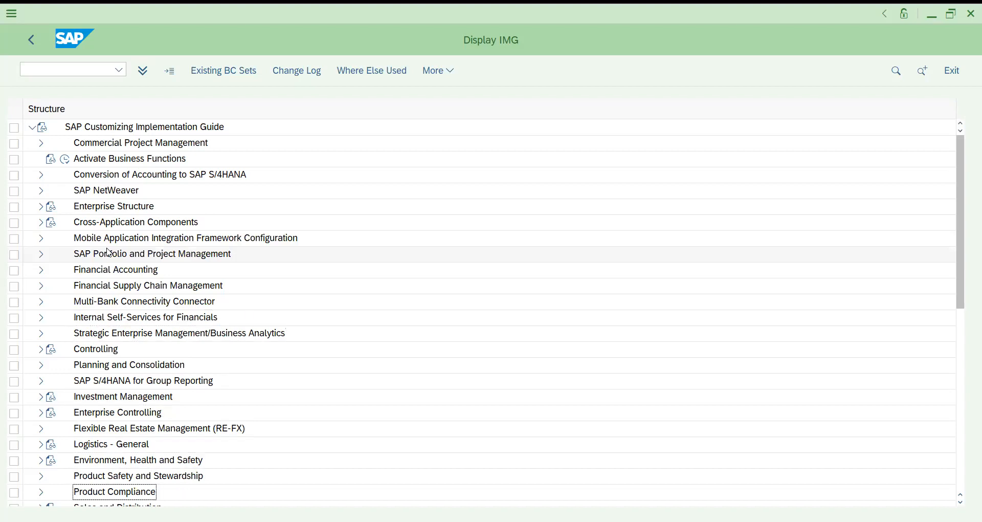
{"action": "key", "text": "Down"}
{"action": "key", "text": "Down"}
{"action": "key", "text": "Up"}
{"action": "key", "text": "Right"}
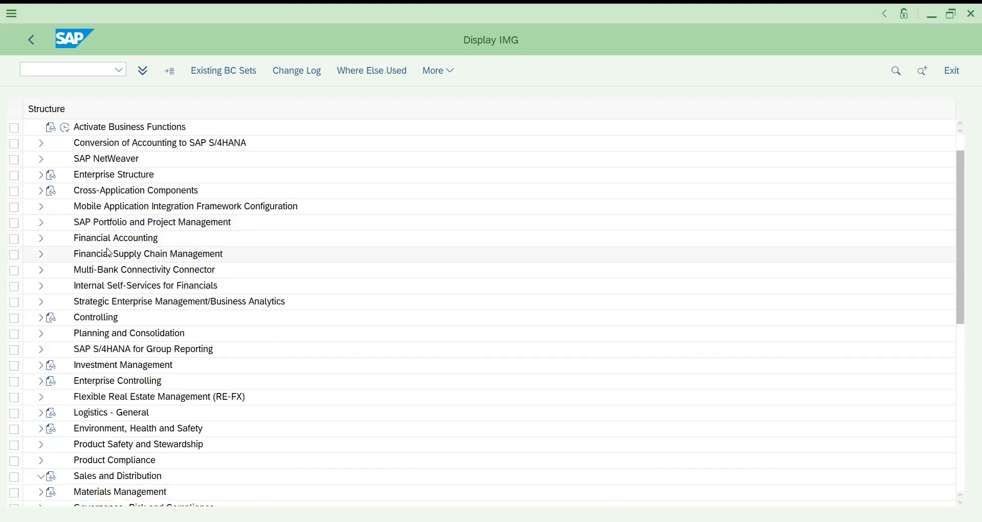
Step: Expand Basic Functions and its Dynamic Product Proposal node under Sales and Distribution
{"action": "key", "text": "Down"}
{"action": "key", "text": "Down"}
{"action": "key", "text": "Right"}
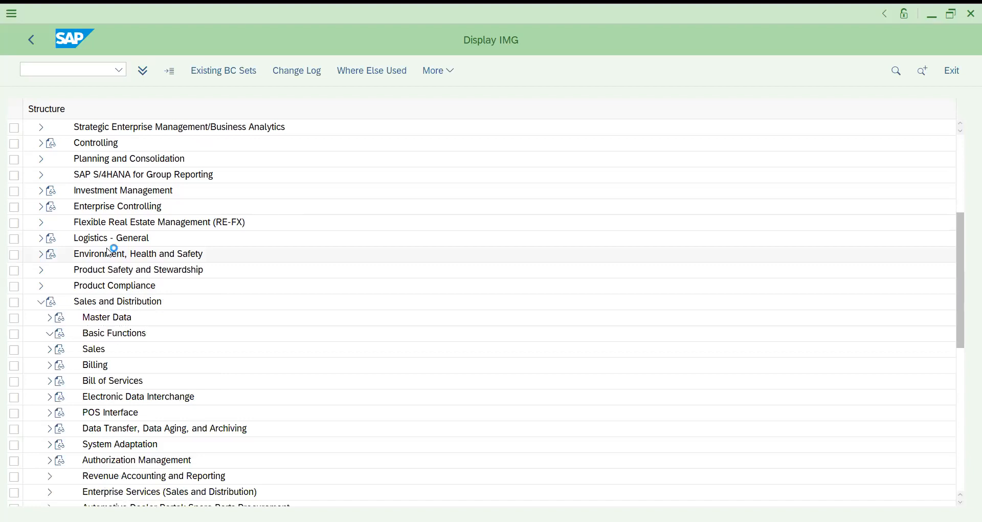
{"action": "key", "text": "Down"}
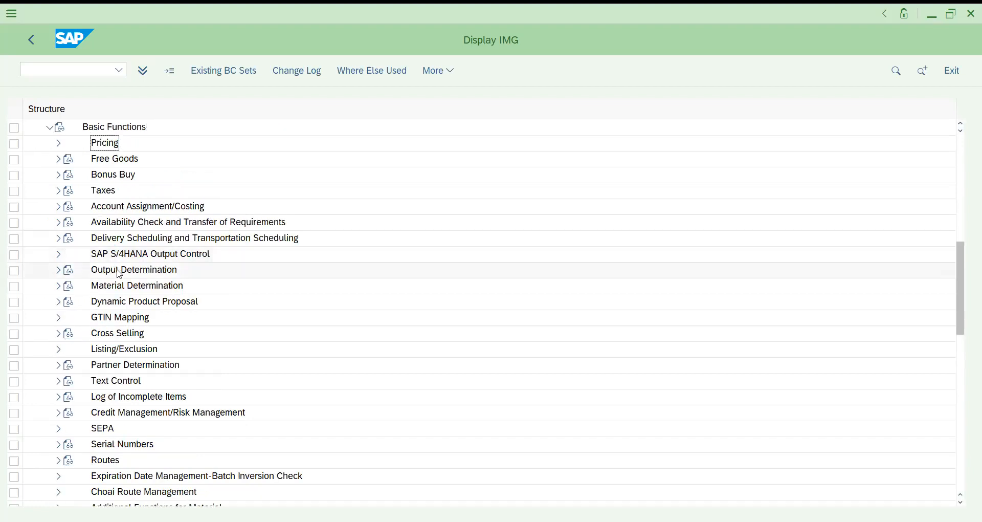
{"action": "left_click", "coordinate": [132, 303]}
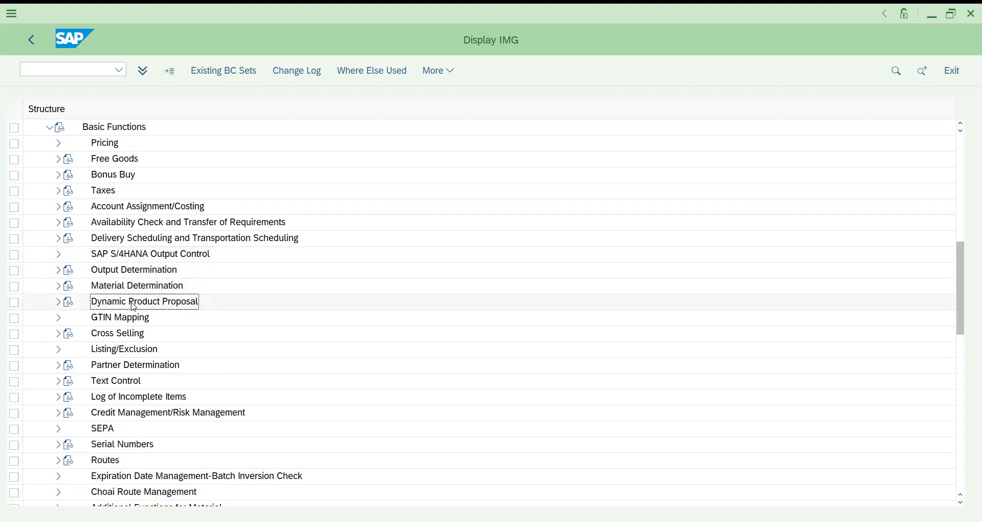
{"action": "double_click", "coordinate": [134, 305]}
Step: Examine the Dynamic Product Proposal activities, from customer procedure definition to the BAdI for intelligent product proposal
{"action": "key", "text": "Down"}
{"action": "key", "text": "Down"}
{"action": "key", "text": "Down"}
{"action": "key", "text": "Down"}
{"action": "key", "text": "Down"}
{"action": "key", "text": "Down"}
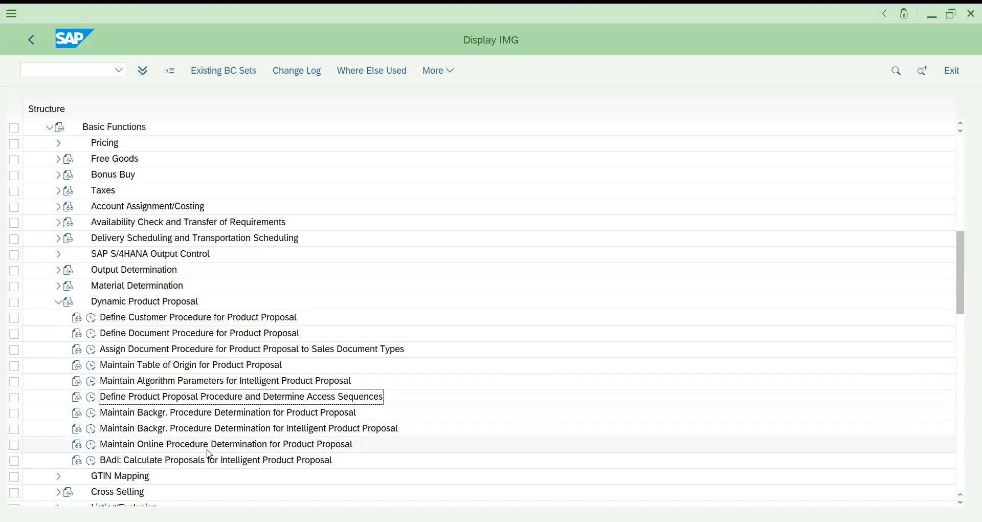
{"action": "left_click", "coordinate": [172, 462]}
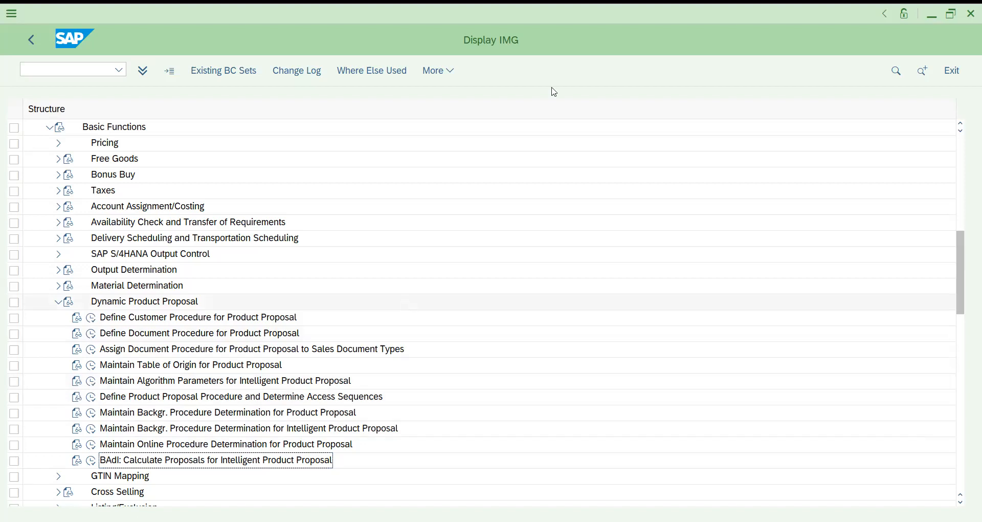
Step: Switch to the Udemy instructor profile page in the Chrome browser
{"action": "key", "text": "alt+Tab"}
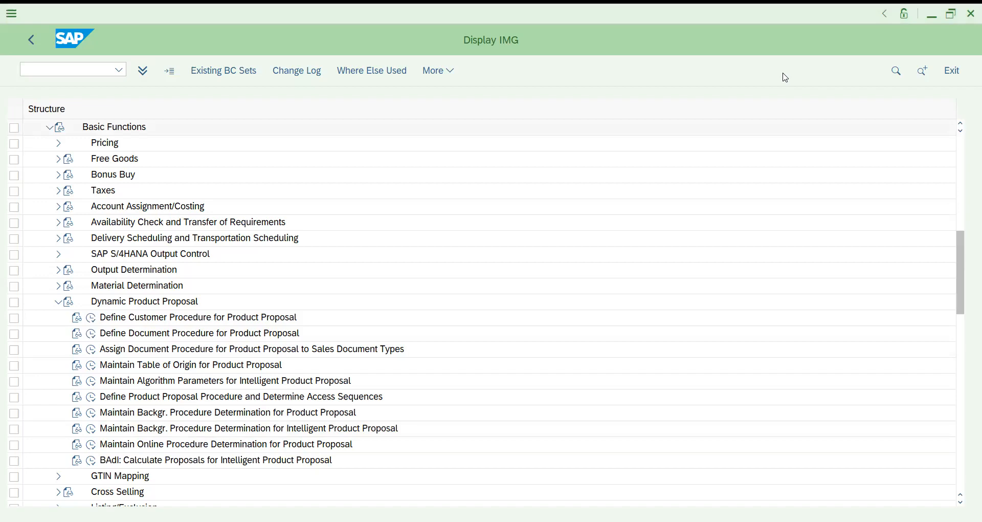
{"action": "key", "text": "alt+Tab"}
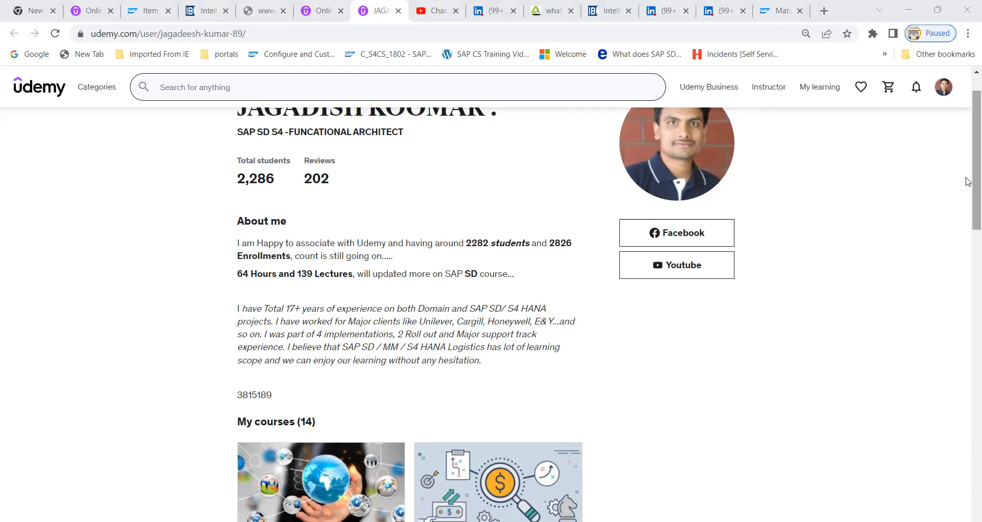
Step: Examine the instructor's Udemy course list on pages 1 and 2, including the courses at the end of the second page
{"action": "left_click_drag", "start_coordinate": [968, 181], "coordinate": [964, 262]}
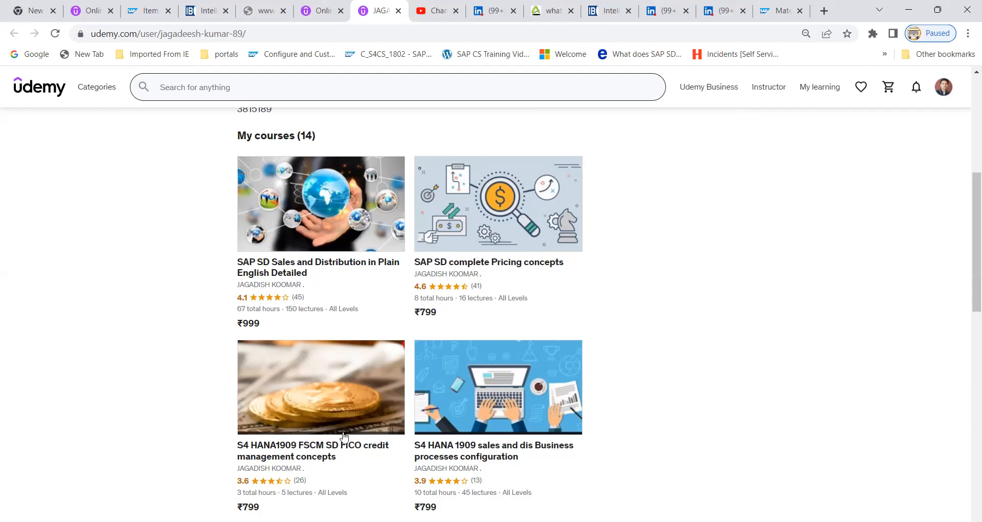
{"action": "left_click_drag", "start_coordinate": [968, 248], "coordinate": [968, 453]}
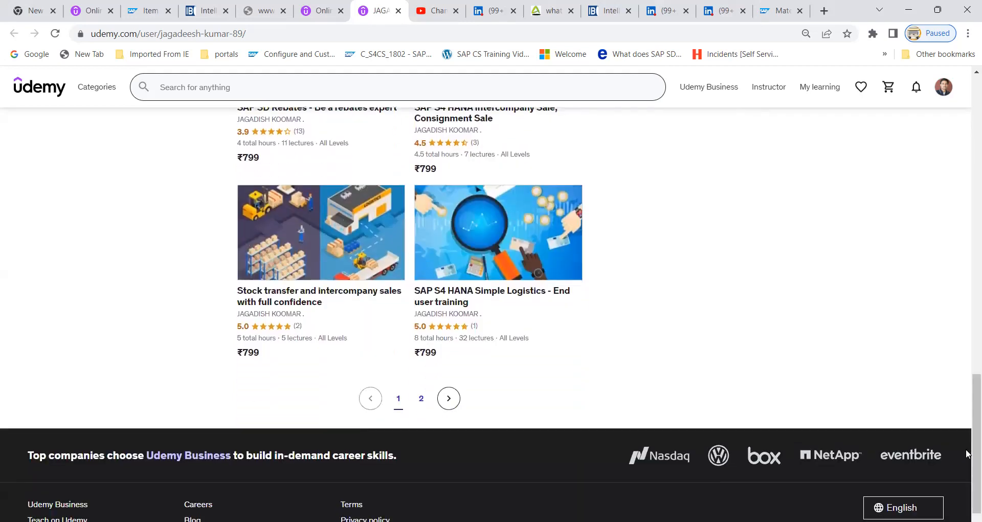
{"action": "left_click", "coordinate": [421, 399]}
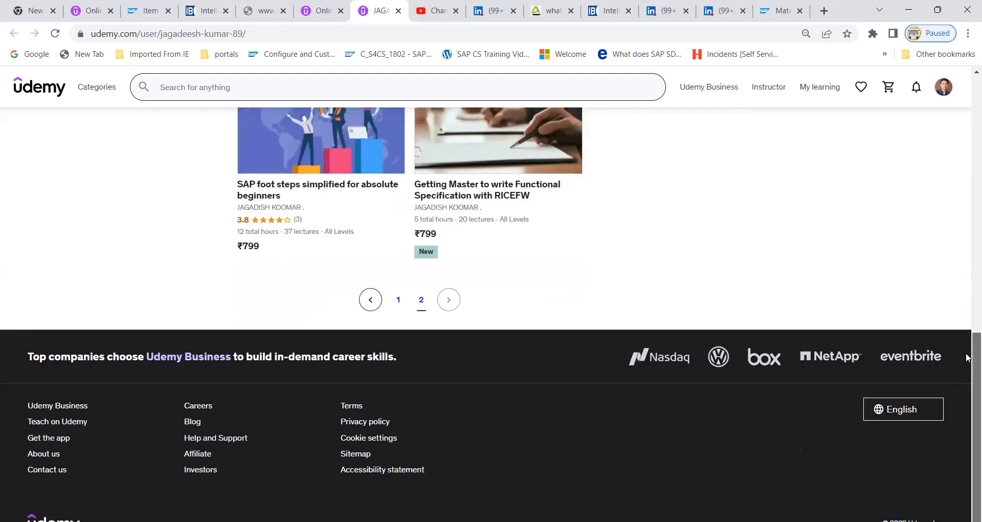
{"action": "scroll", "coordinate": [963, 314], "scroll_direction": "up", "scroll_amount": 2}
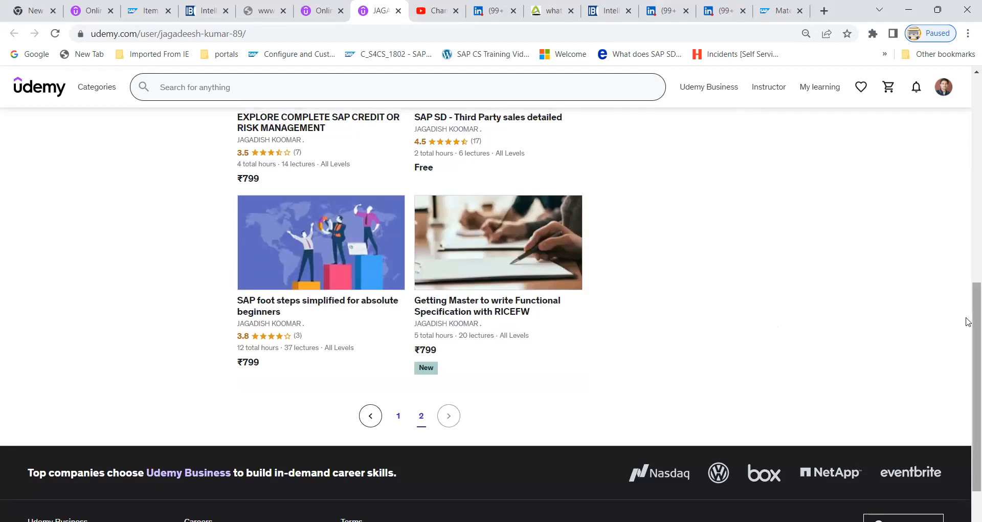
{"action": "scroll", "coordinate": [968, 306], "scroll_direction": "up", "scroll_amount": 2}
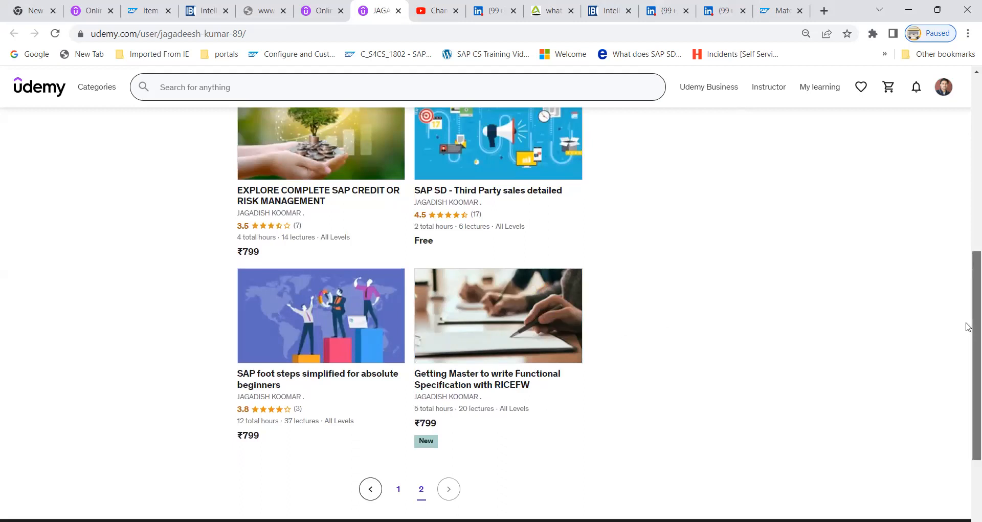
{"action": "scroll", "coordinate": [966, 325], "scroll_direction": "up", "scroll_amount": 2}
{"action": "scroll", "coordinate": [968, 323], "scroll_direction": "down", "scroll_amount": 2}
{"action": "scroll", "coordinate": [967, 327], "scroll_direction": "down", "scroll_amount": 1}
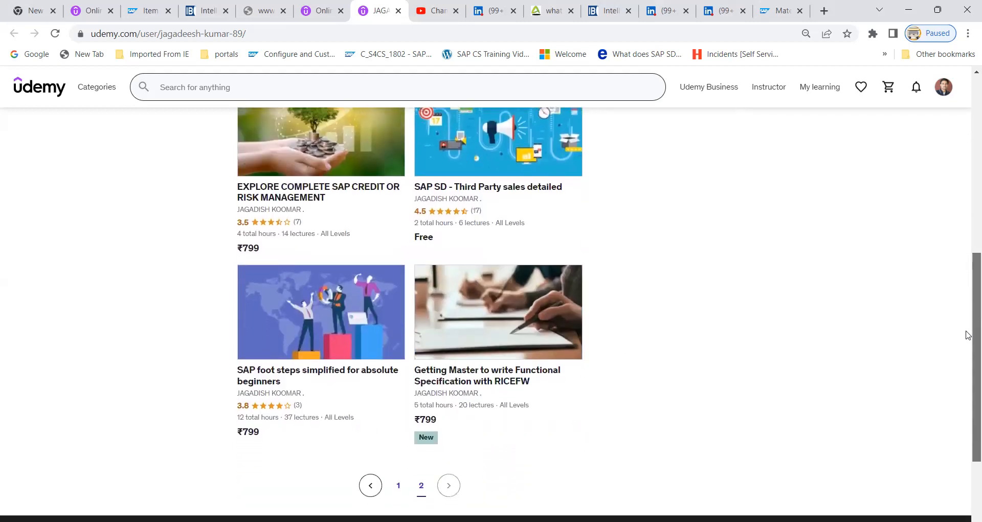
{"action": "scroll", "coordinate": [966, 307], "scroll_direction": "up", "scroll_amount": 2}
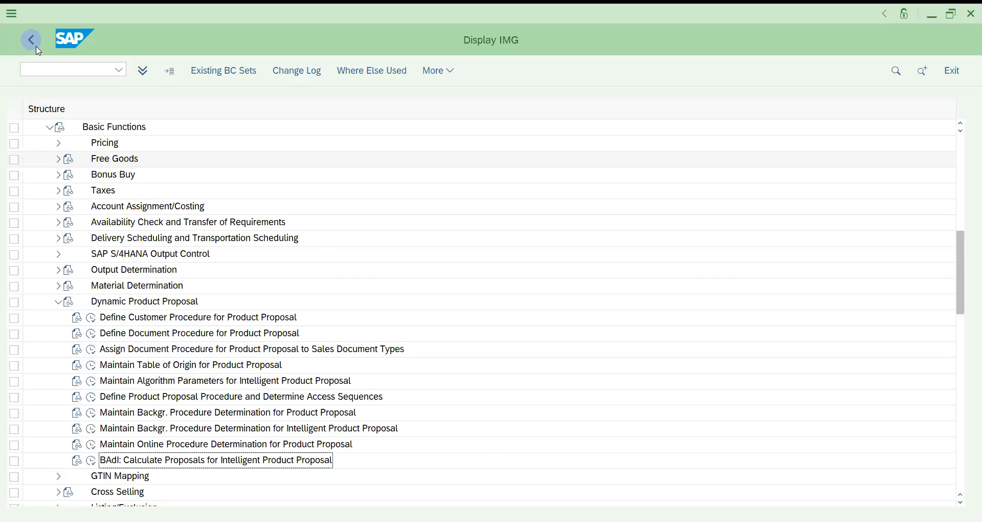
Step: Switch to SAP and leave the Display IMG structure to return to the SAP Easy Access screen
{"action": "left_click", "coordinate": [36, 46]}
{"action": "left_click", "coordinate": [39, 44]}
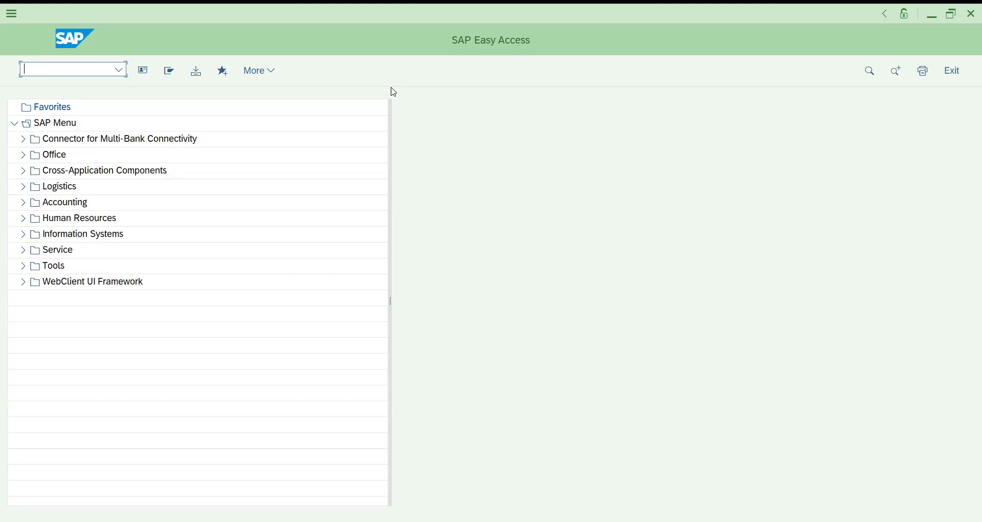
{"action": "key", "text": "alt+Tab"}
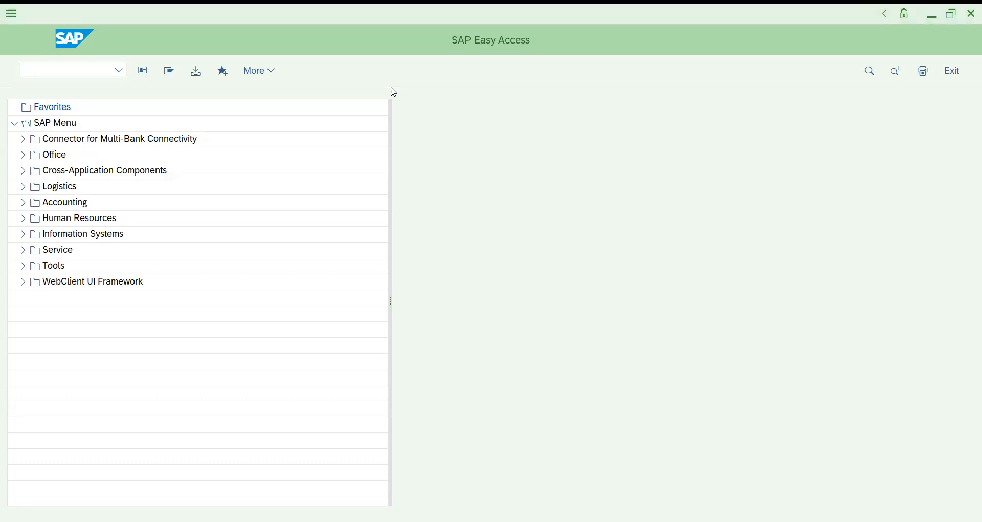